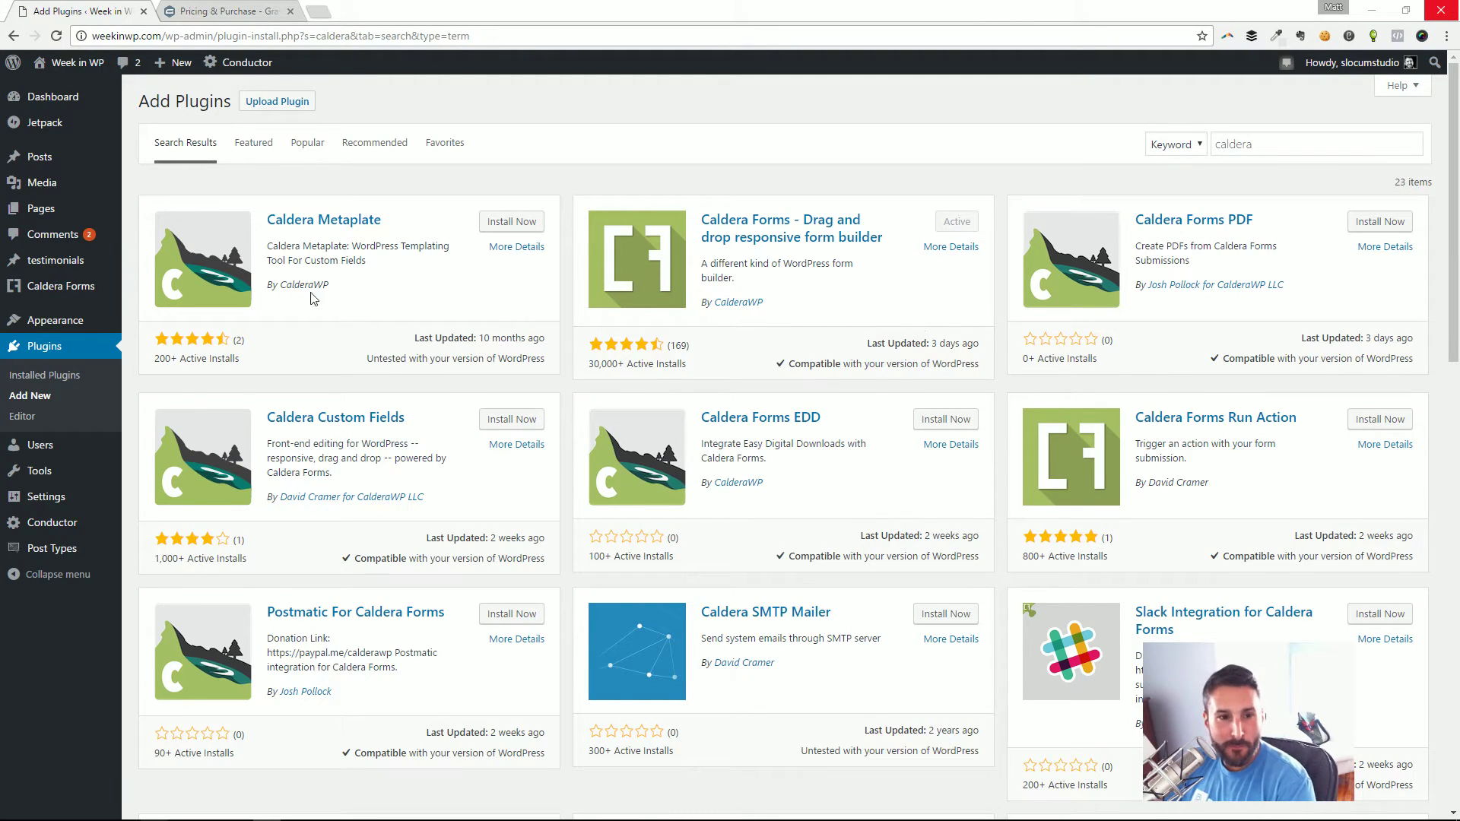
- Create a new Caldera form named 'Basic contact form' from the Starter Contact Form template
{"action": "left_click", "coordinate": [60, 292]}
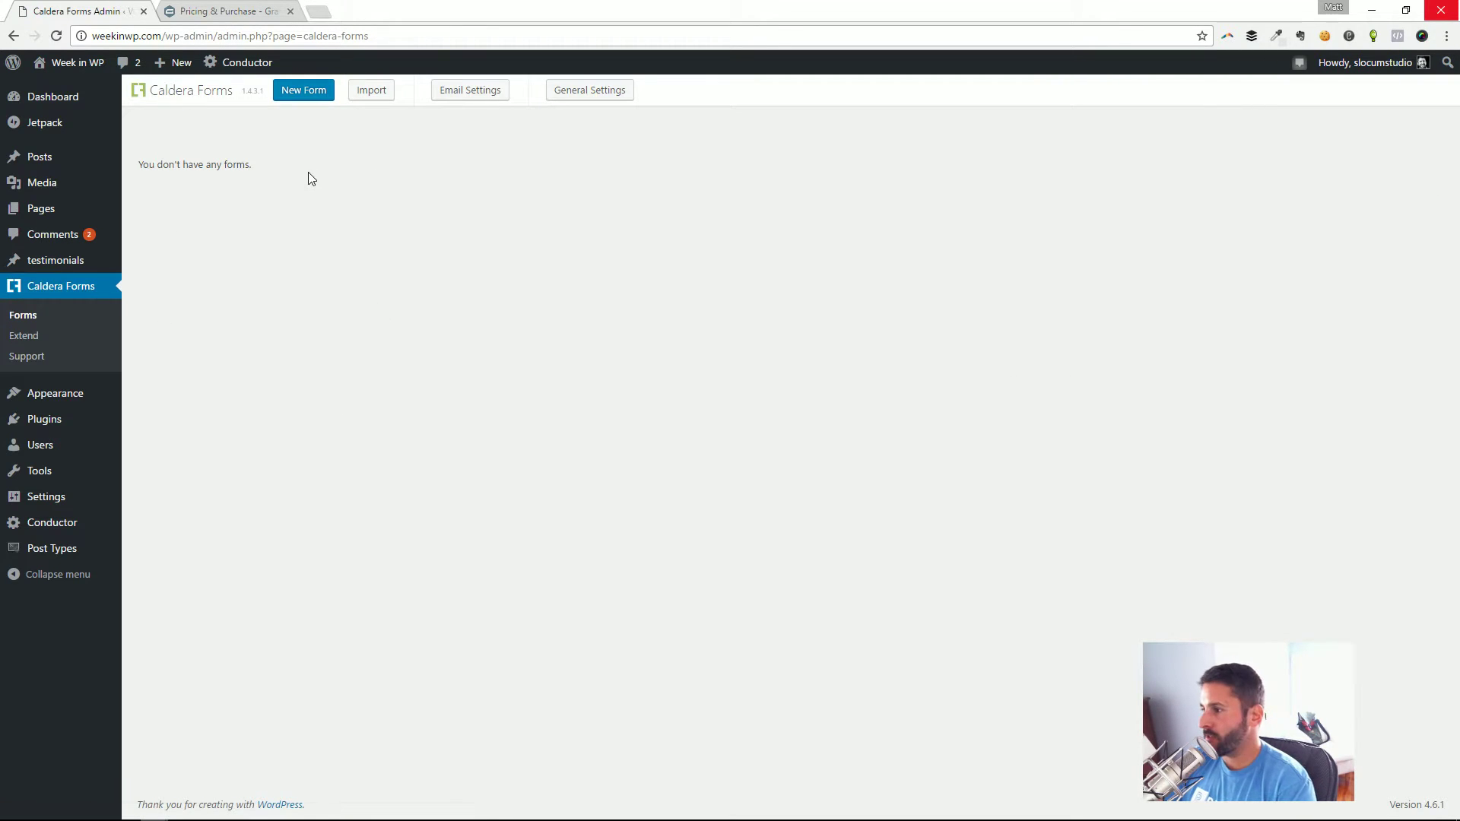
{"action": "left_click", "coordinate": [314, 91]}
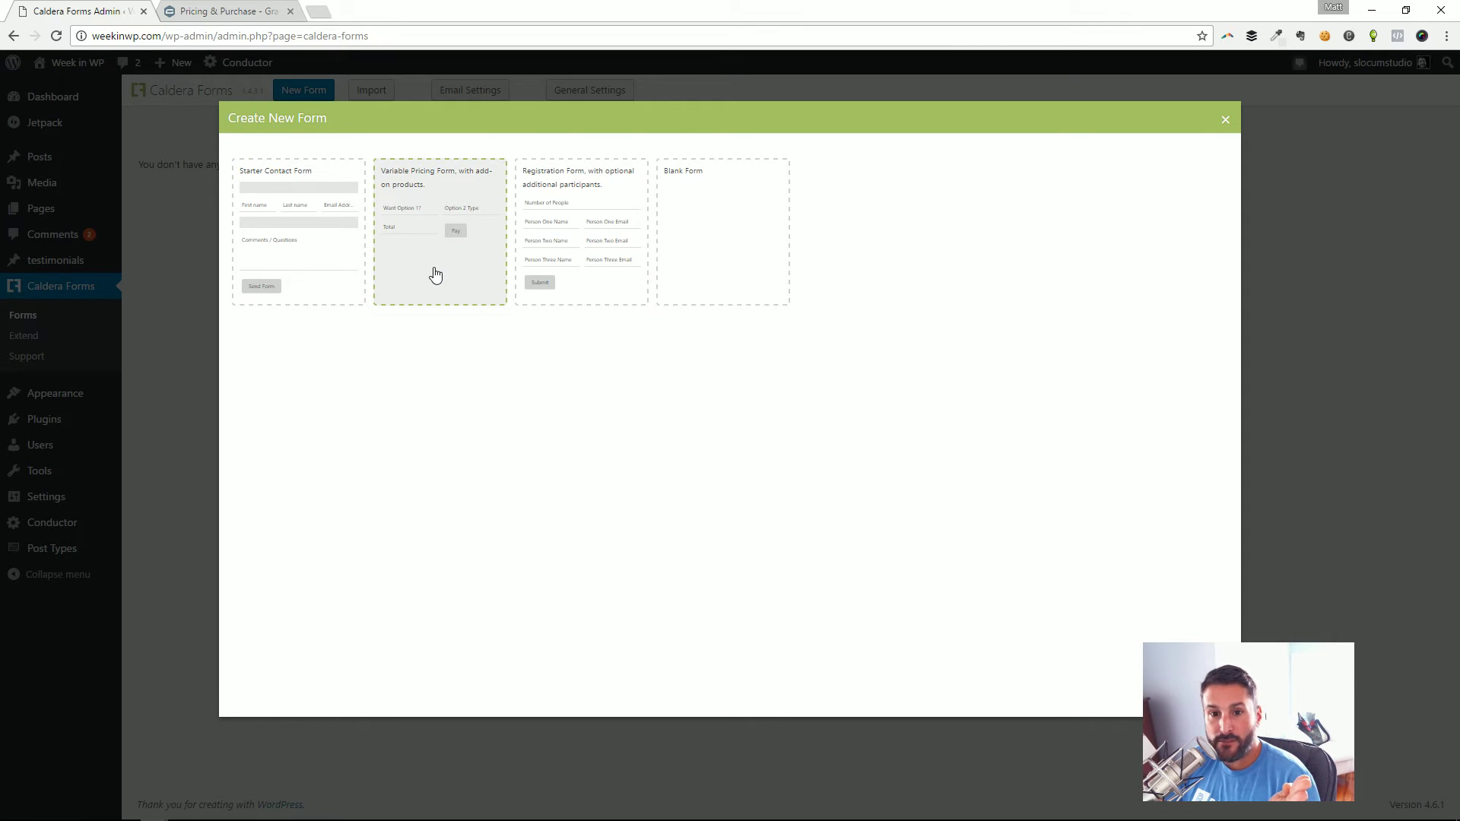
{"action": "left_click", "coordinate": [327, 232]}
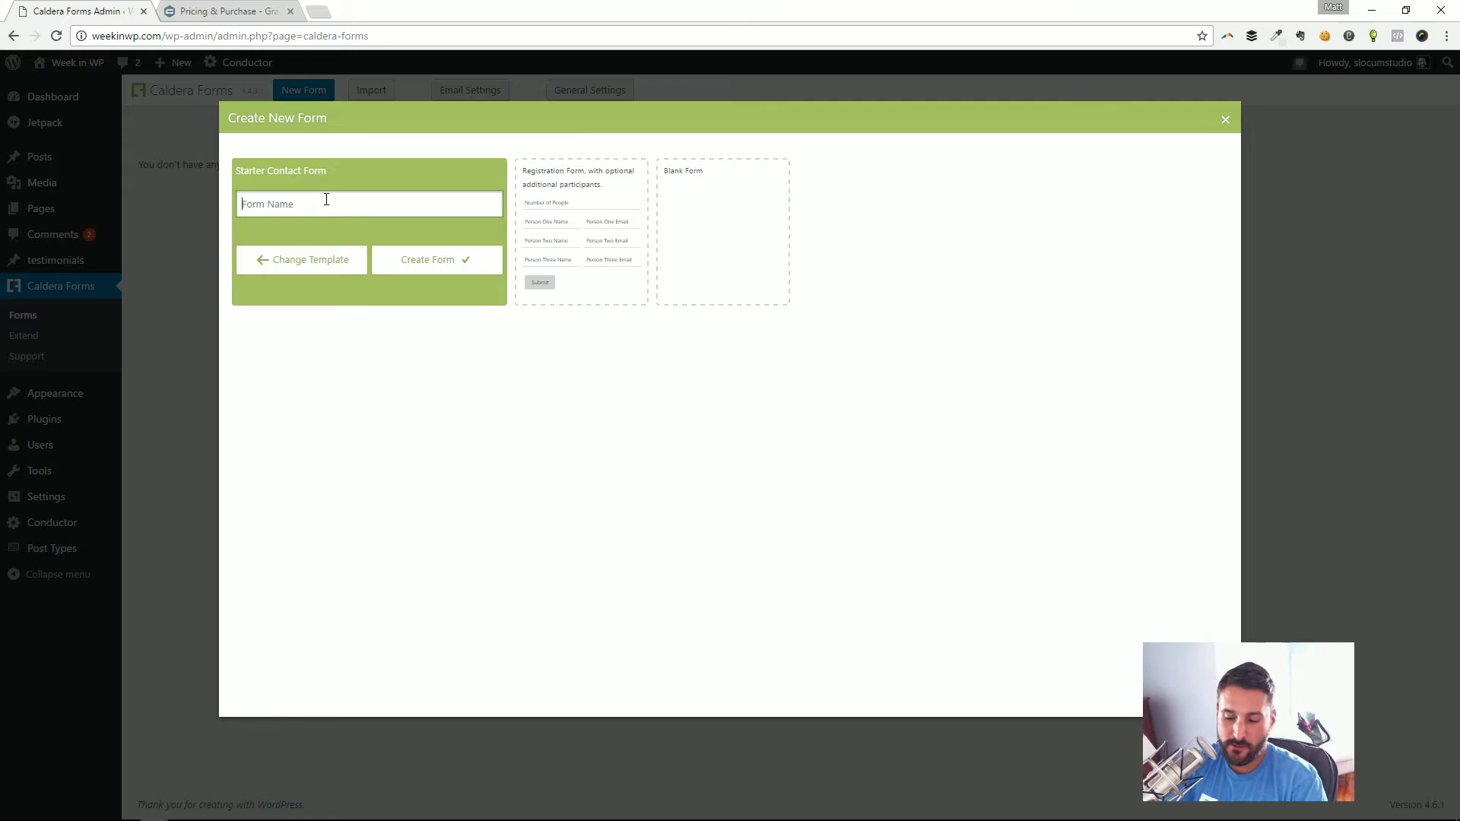
{"action": "type", "text": "Basic cont"}
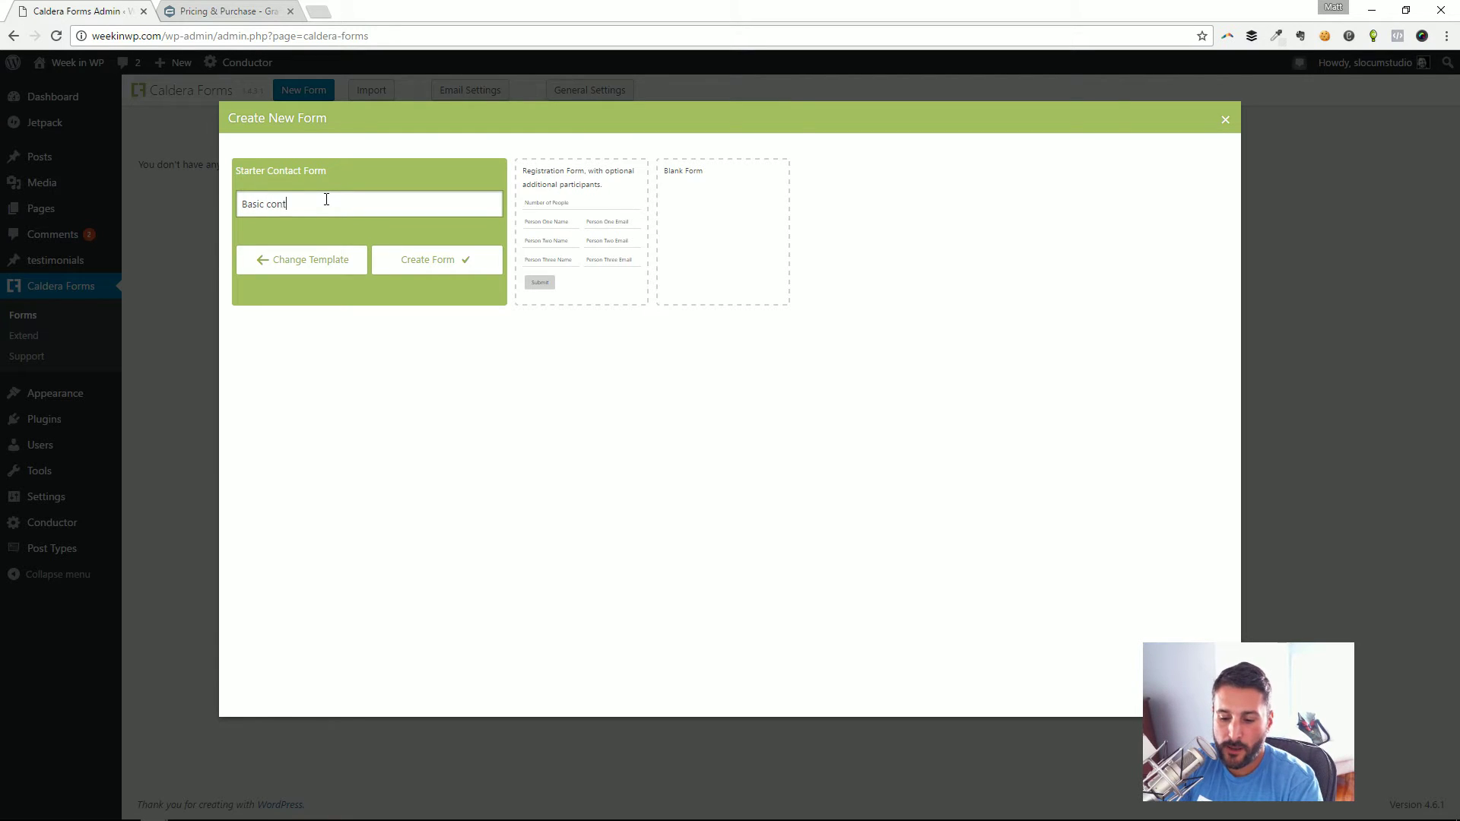
{"action": "type", "text": "act form"}
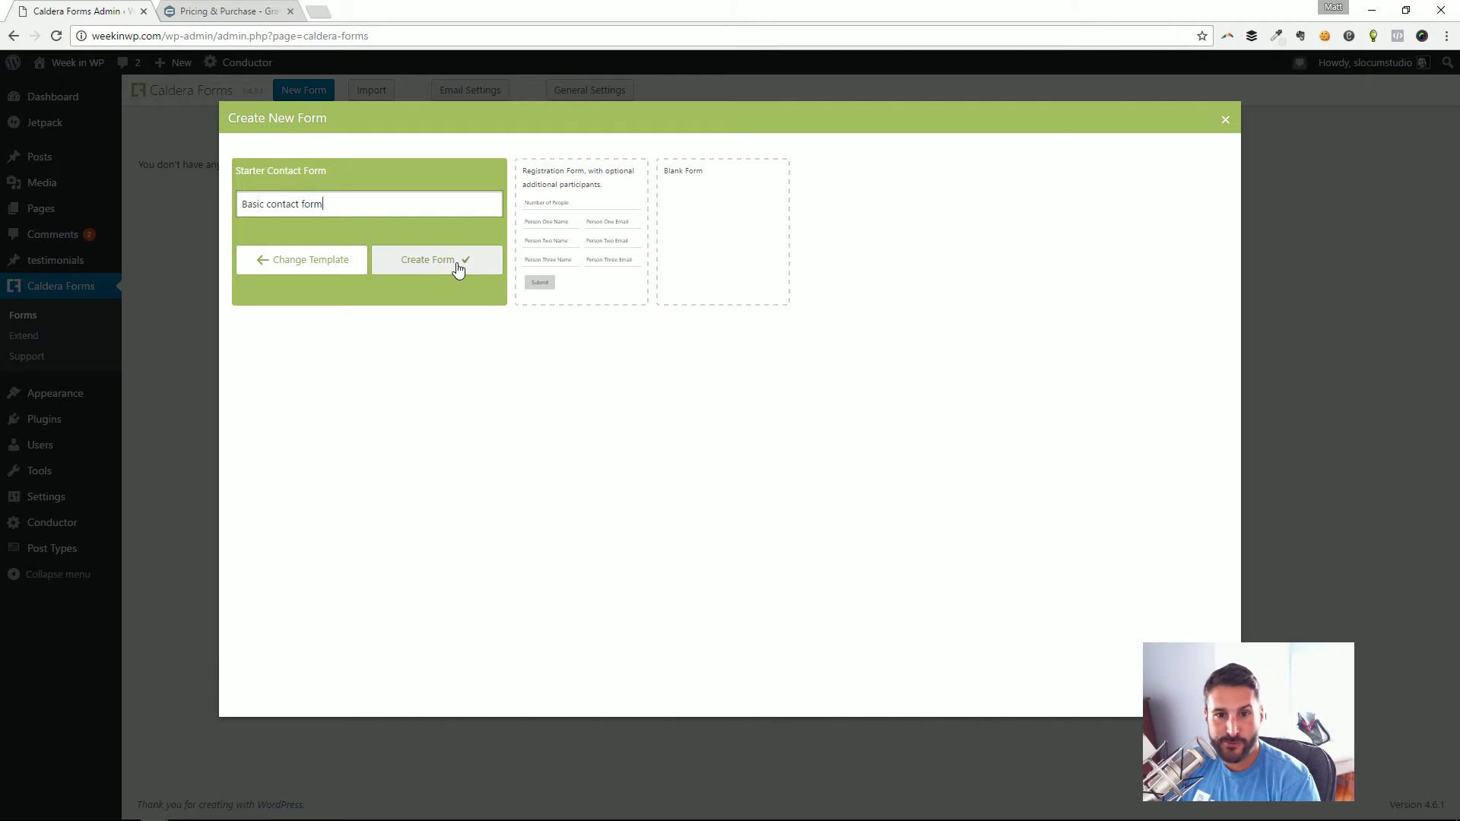
{"action": "left_click", "coordinate": [419, 259]}
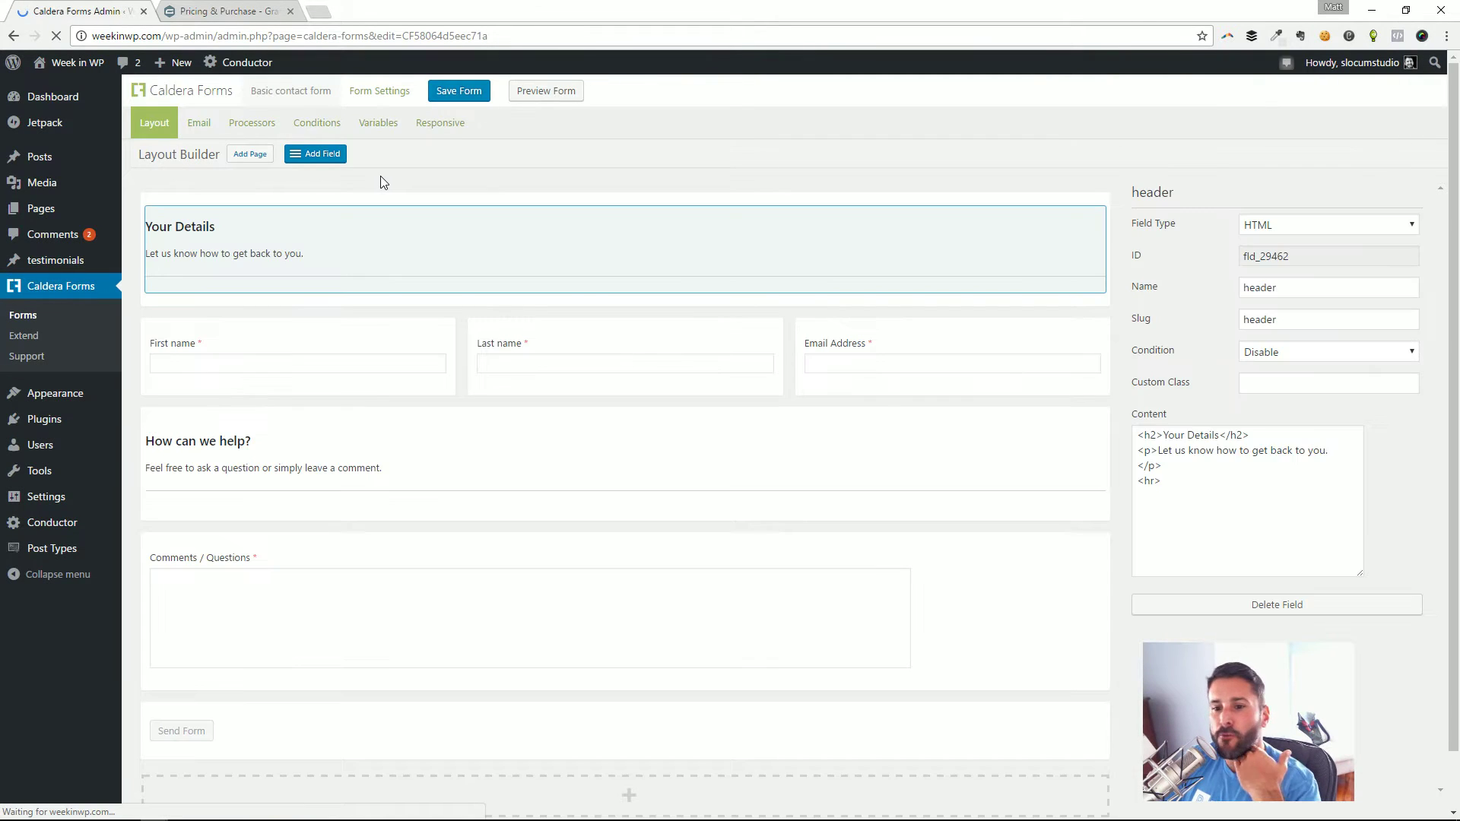
- Scroll the layout builder and drag the column dividers between First name, Last name and Email Address
{"action": "scroll", "coordinate": [697, 329], "scroll_direction": "down", "scroll_amount": 1}
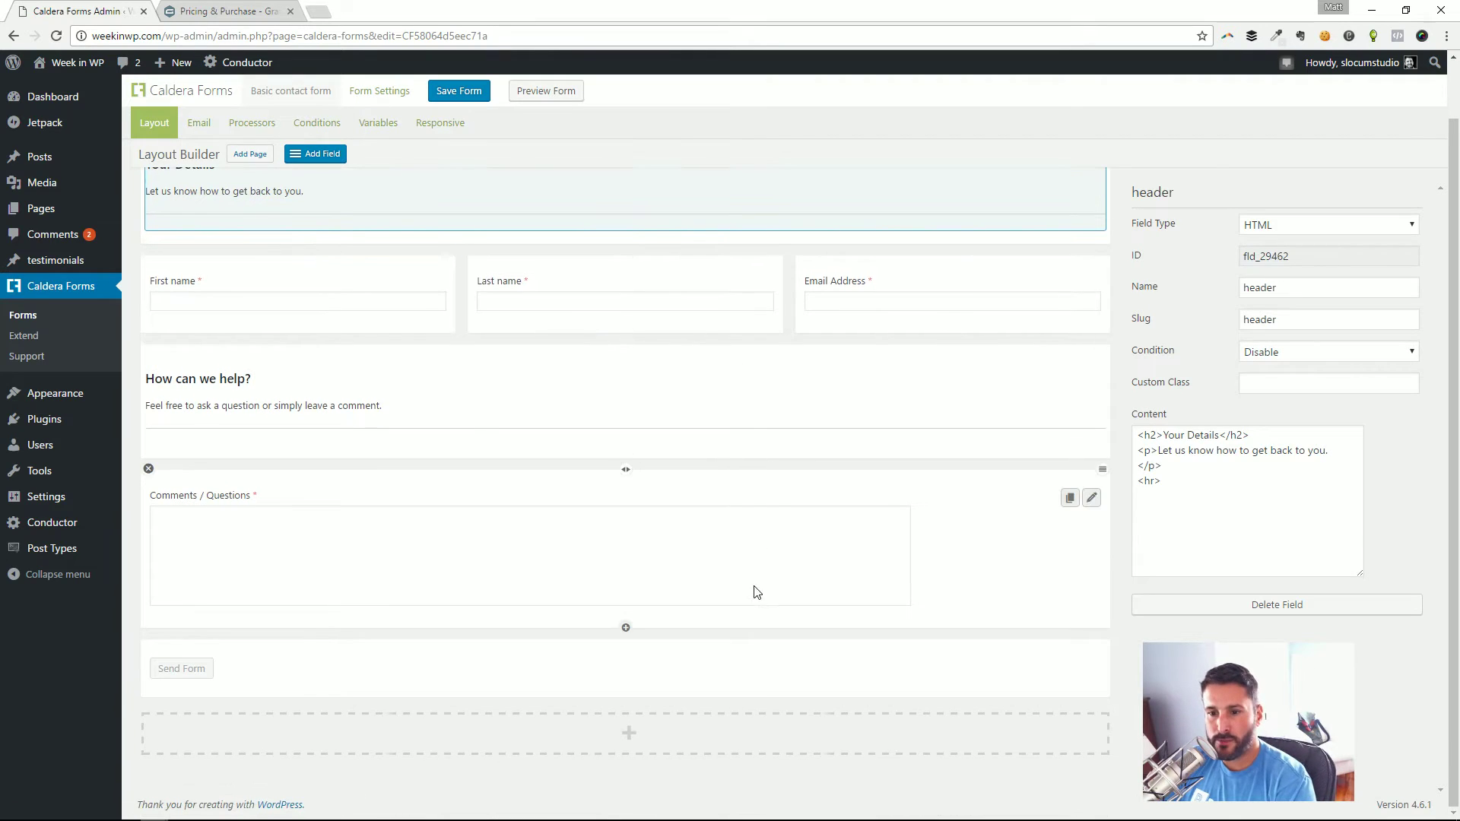
{"action": "scroll", "coordinate": [703, 642], "scroll_direction": "up", "scroll_amount": 1}
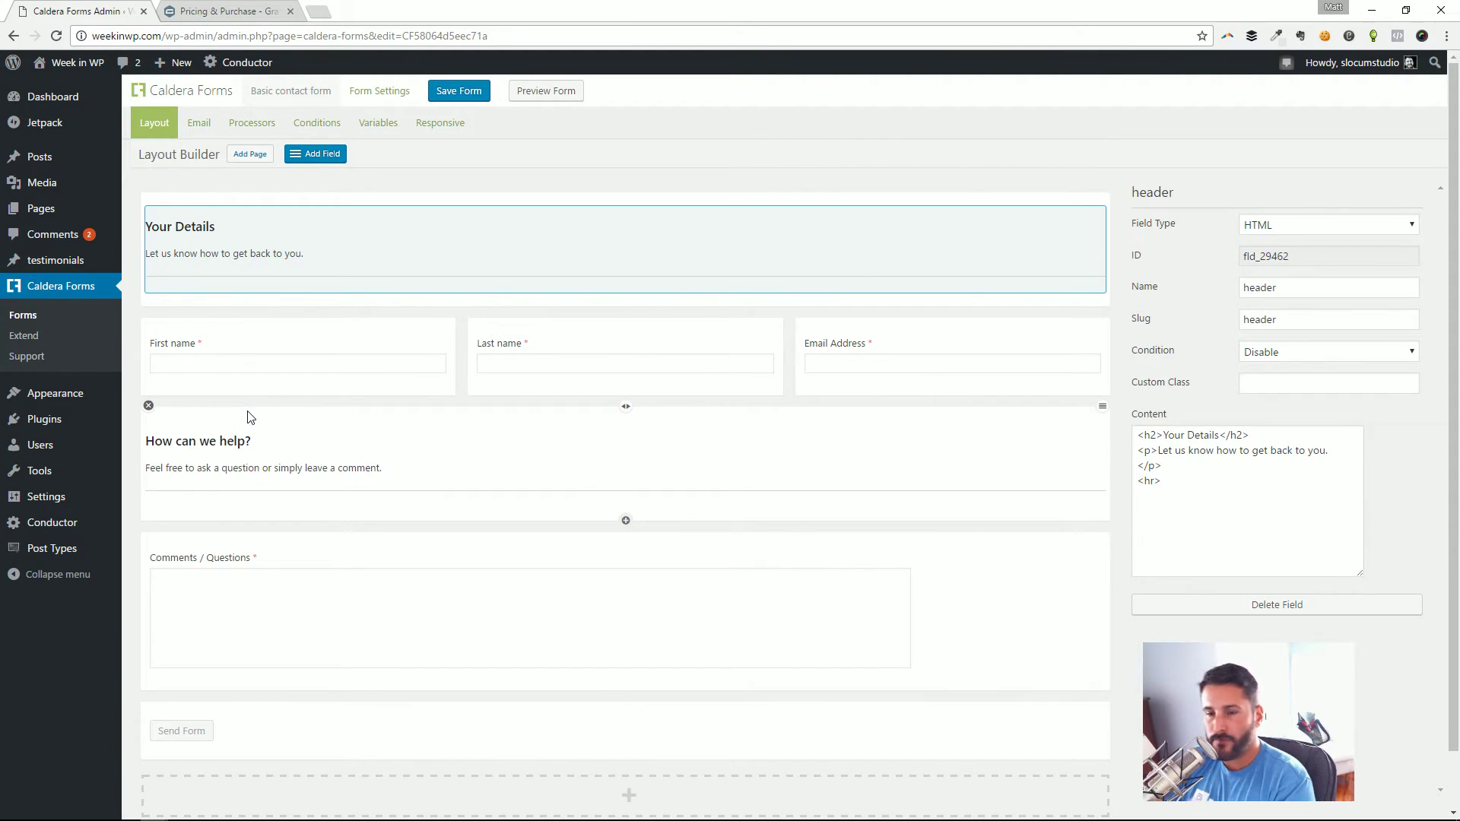
{"action": "scroll", "coordinate": [456, 494], "scroll_direction": "down", "scroll_amount": 1}
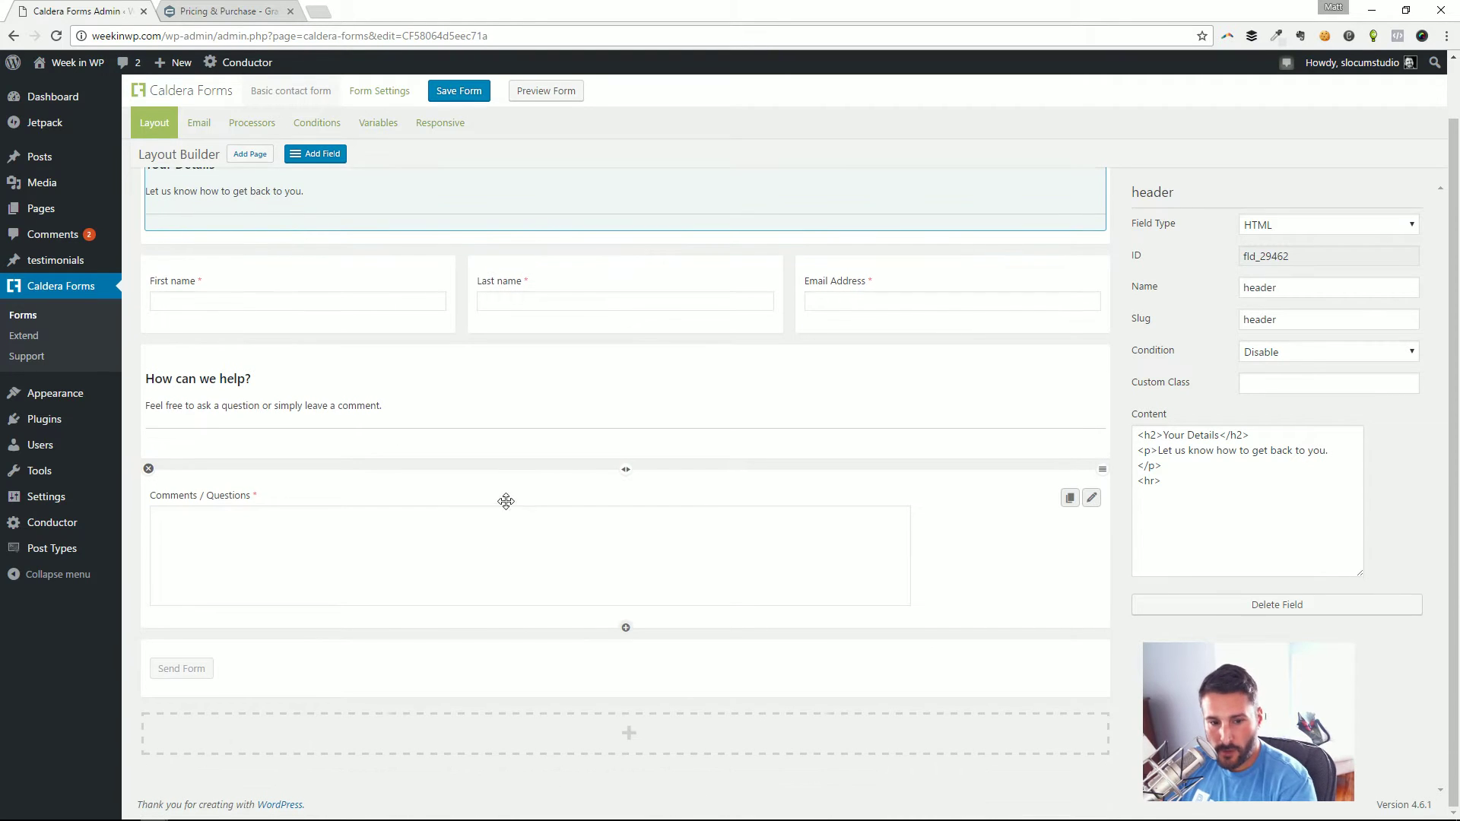
{"action": "scroll", "coordinate": [519, 545], "scroll_direction": "up", "scroll_amount": 1}
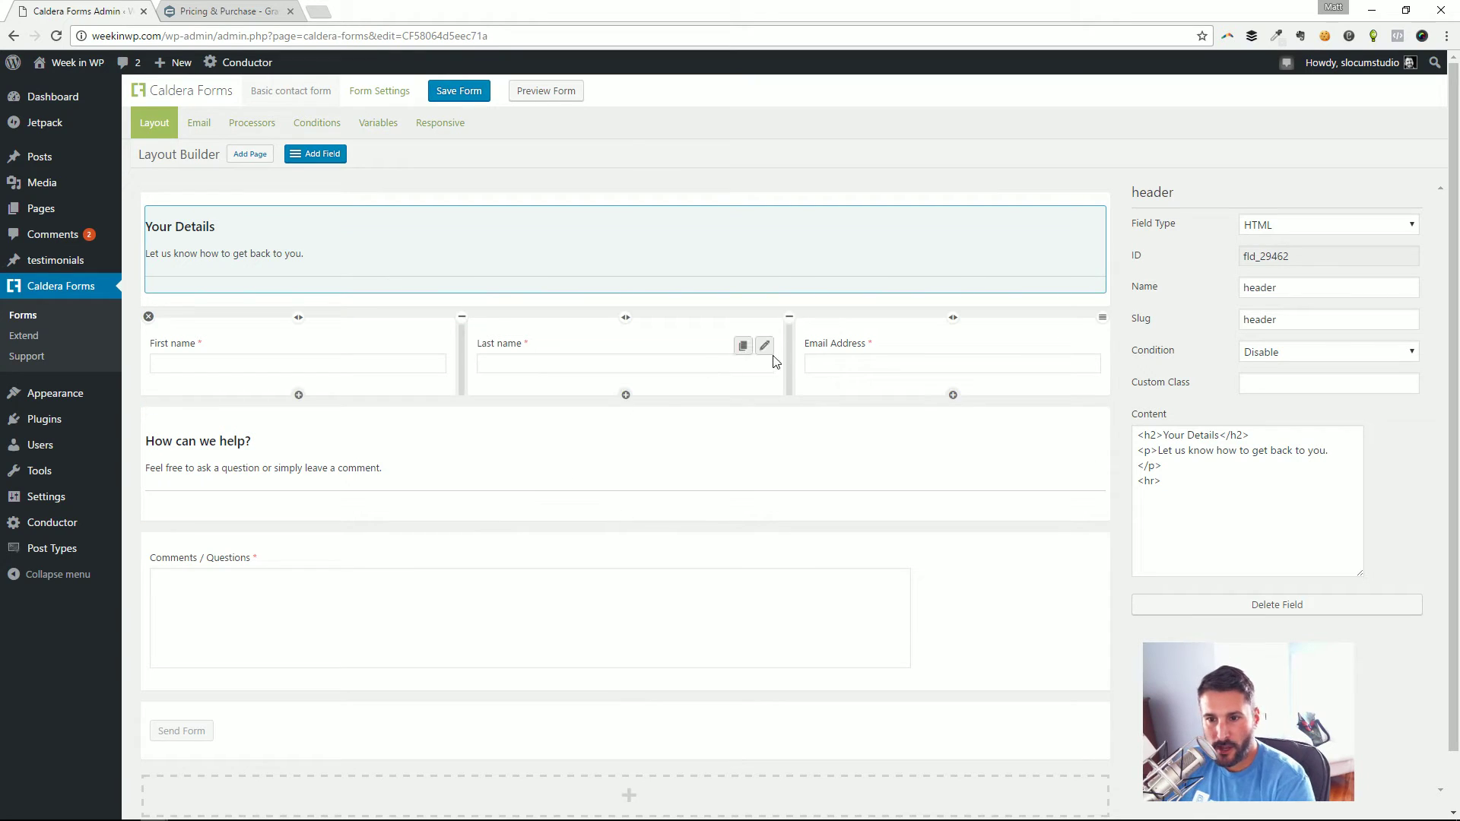
{"action": "mouse_move", "coordinate": [788, 357]}
{"action": "left_mouse_down"}
{"action": "mouse_move", "coordinate": [625, 383]}
{"action": "mouse_move", "coordinate": [864, 381]}
{"action": "mouse_move", "coordinate": [791, 384]}
{"action": "left_mouse_up"}
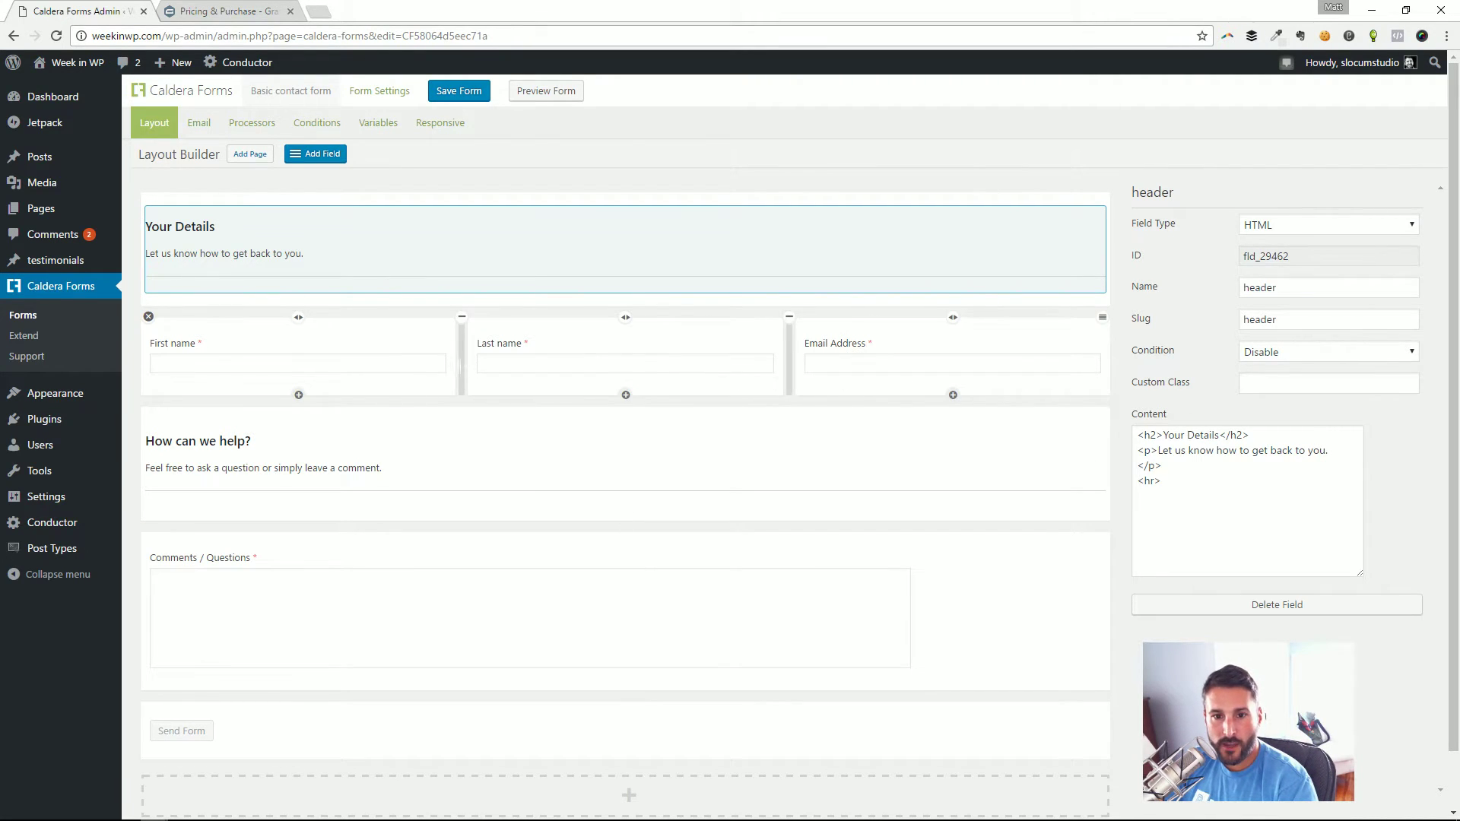
{"action": "mouse_move", "coordinate": [461, 380]}
{"action": "left_mouse_down"}
{"action": "mouse_move", "coordinate": [482, 377]}
{"action": "mouse_move", "coordinate": [420, 381]}
{"action": "mouse_move", "coordinate": [498, 385]}
{"action": "mouse_move", "coordinate": [461, 387]}
{"action": "left_mouse_up"}
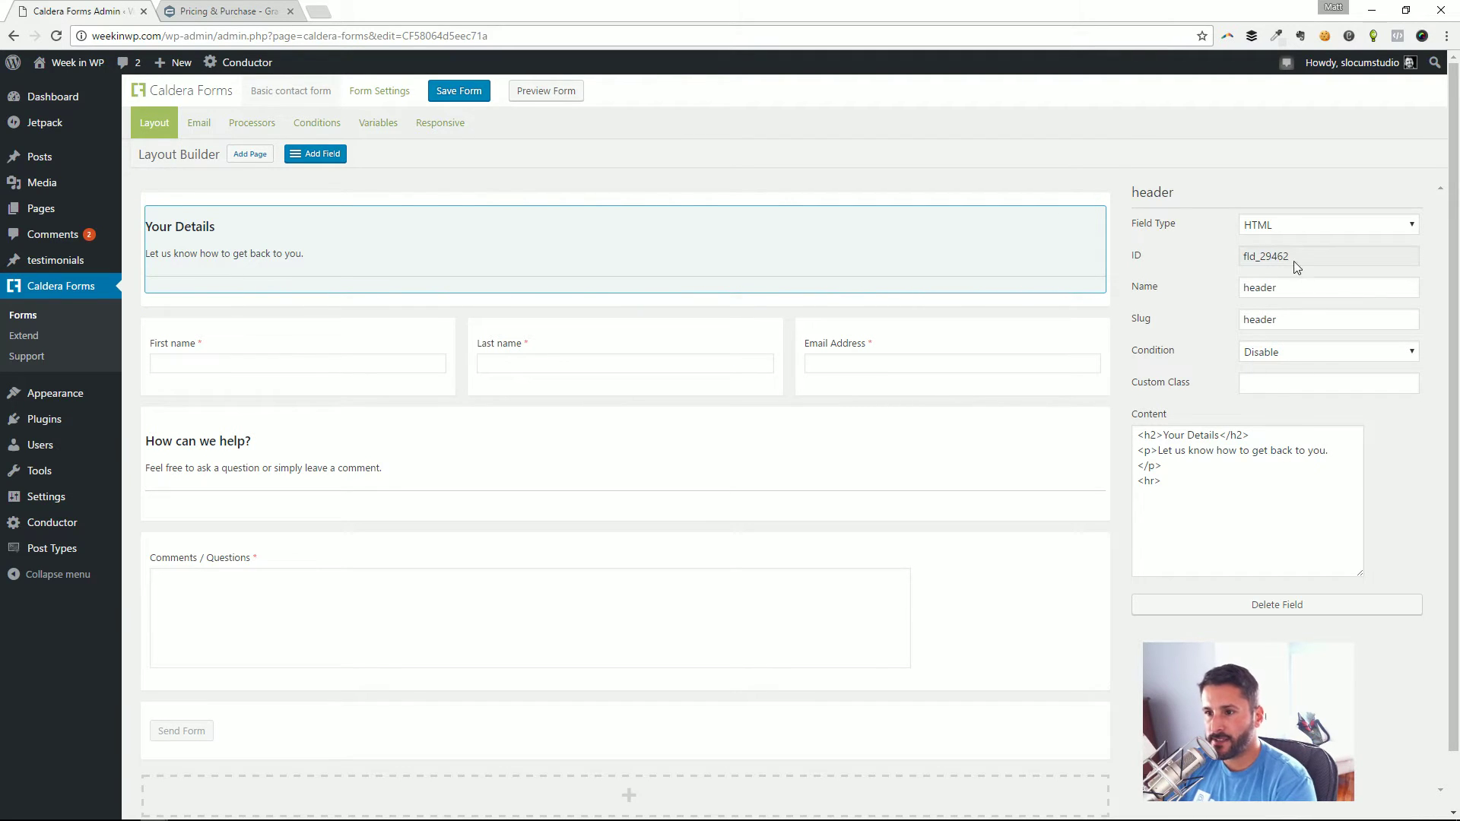
{"action": "left_click", "coordinate": [1291, 228]}
{"action": "scroll", "coordinate": [1342, 357], "scroll_direction": "up", "scroll_amount": 1}
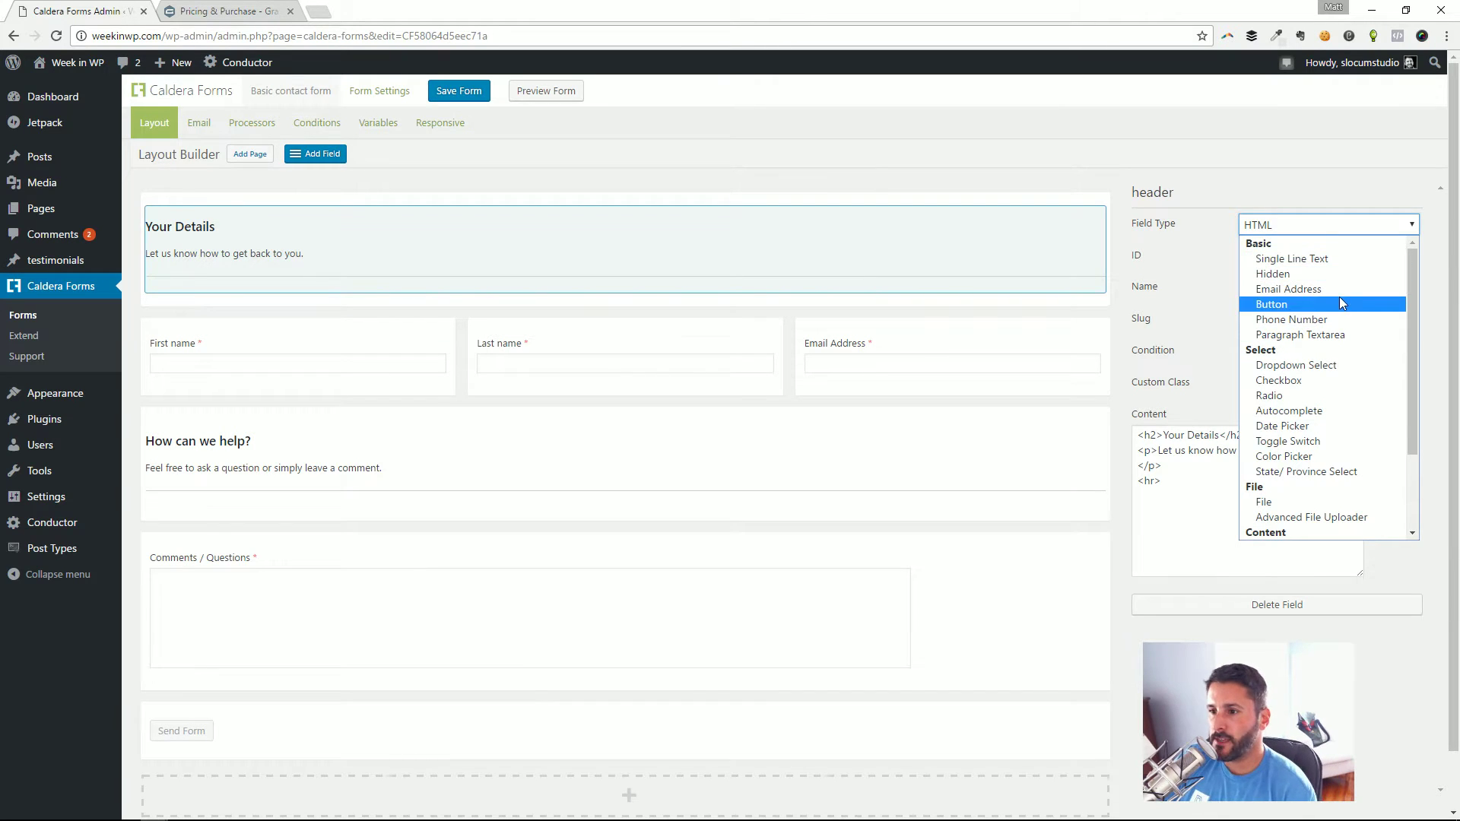
{"action": "scroll", "coordinate": [1308, 411], "scroll_direction": "down", "scroll_amount": 3}
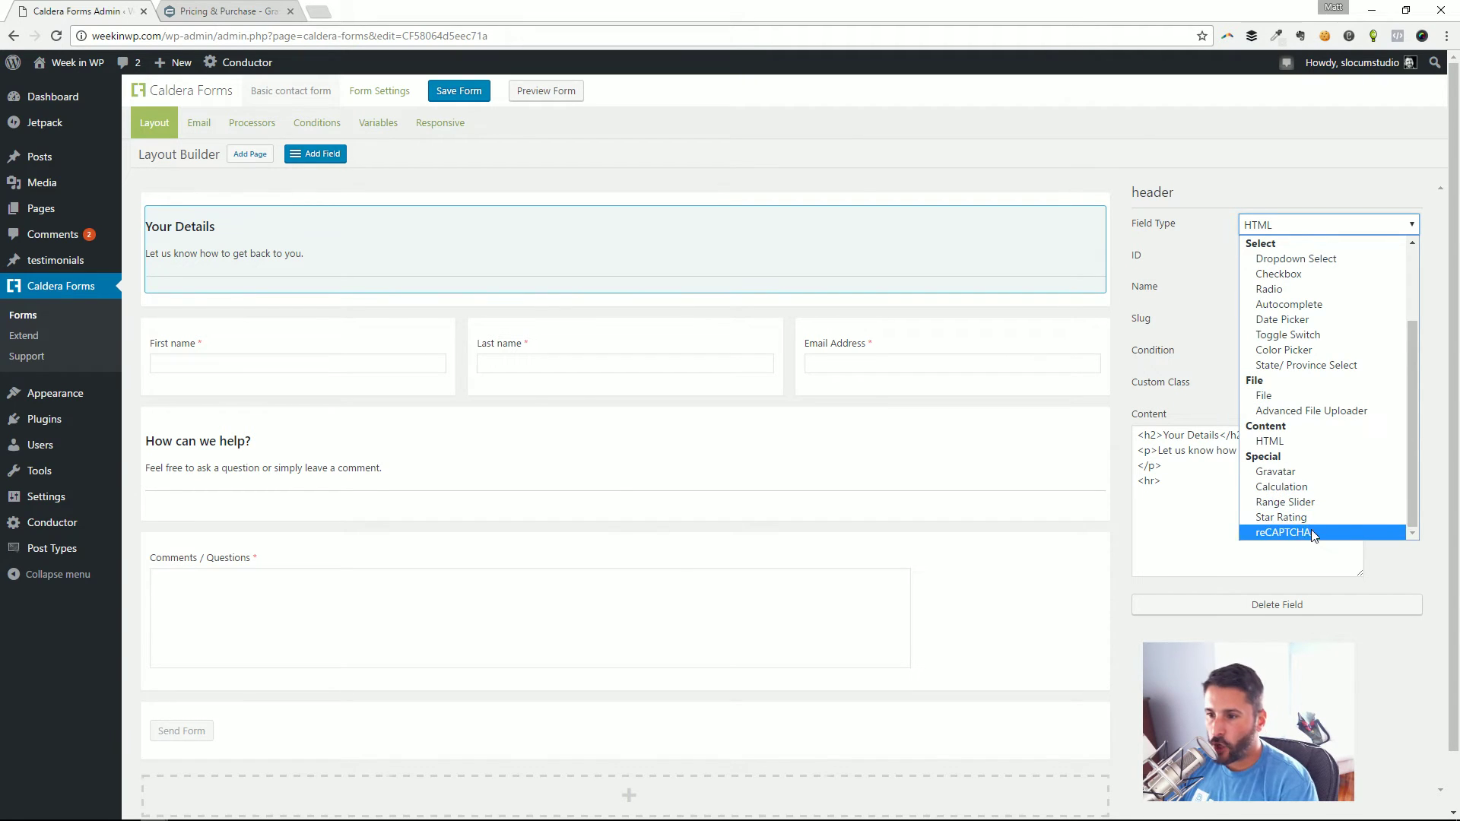
{"action": "scroll", "coordinate": [1320, 369], "scroll_direction": "up", "scroll_amount": 3}
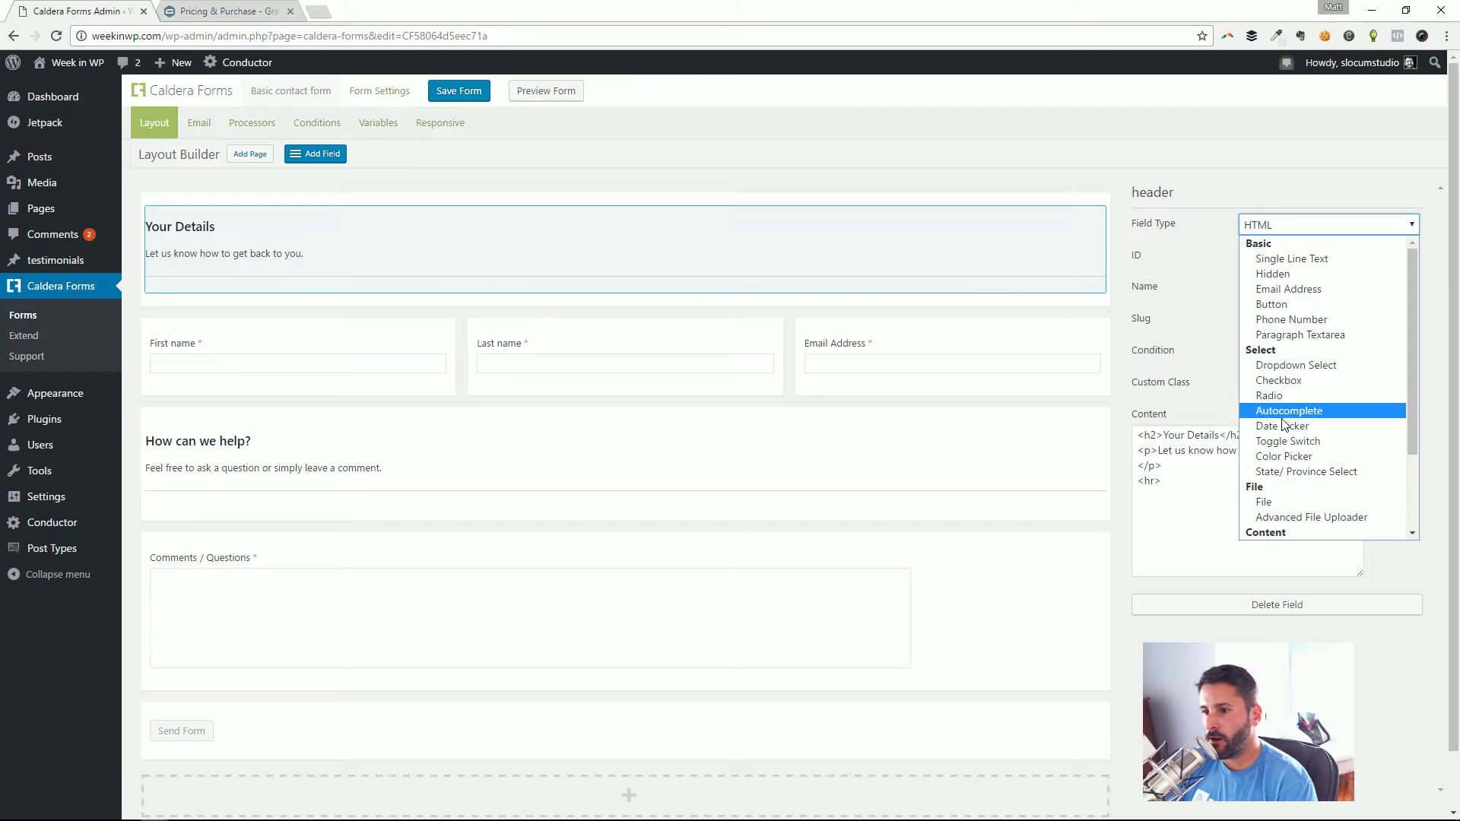
{"action": "key", "text": "Escape"}
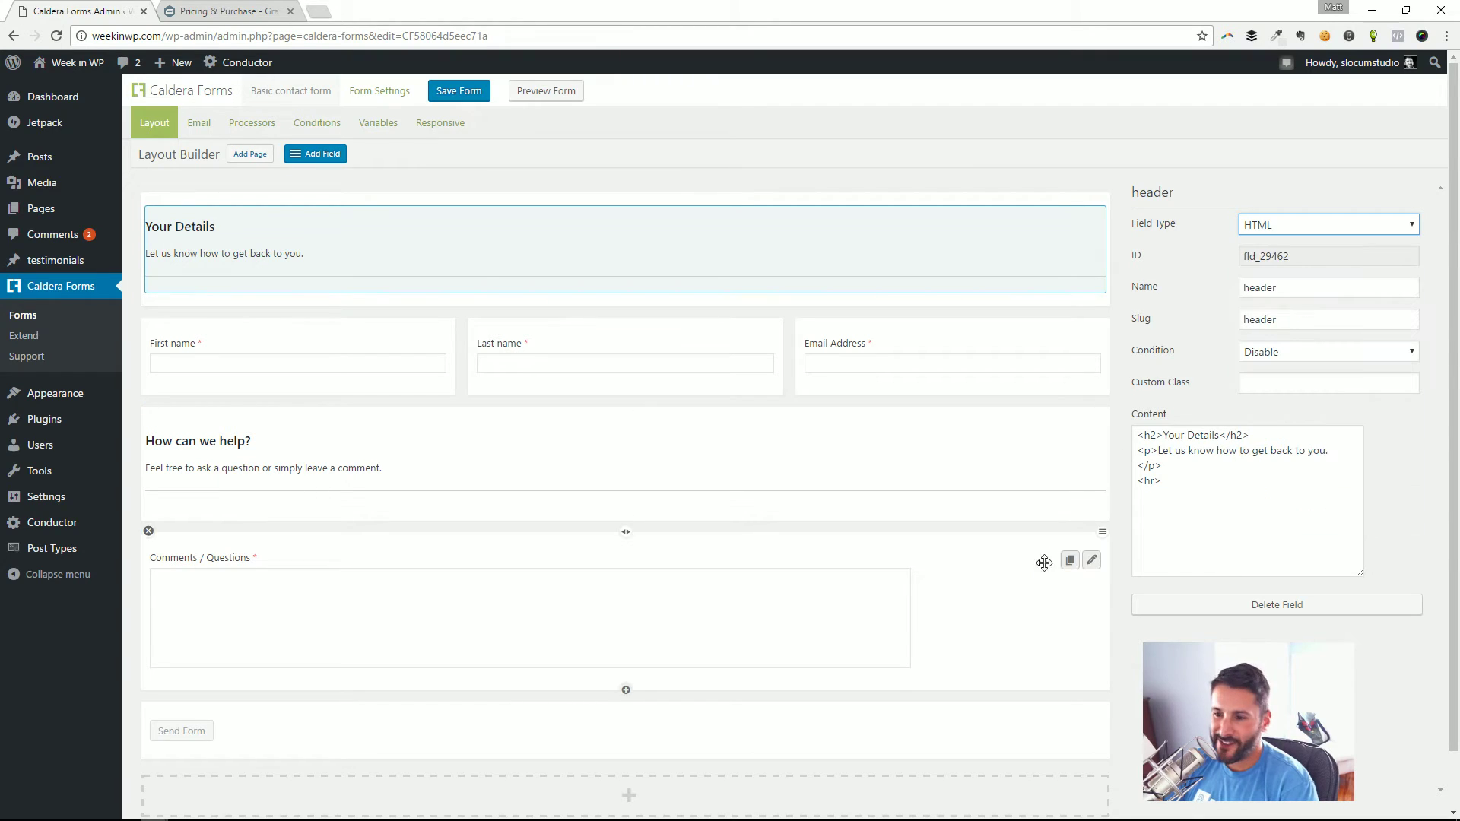
{"action": "left_click", "coordinate": [1280, 235]}
{"action": "key", "text": "Escape"}
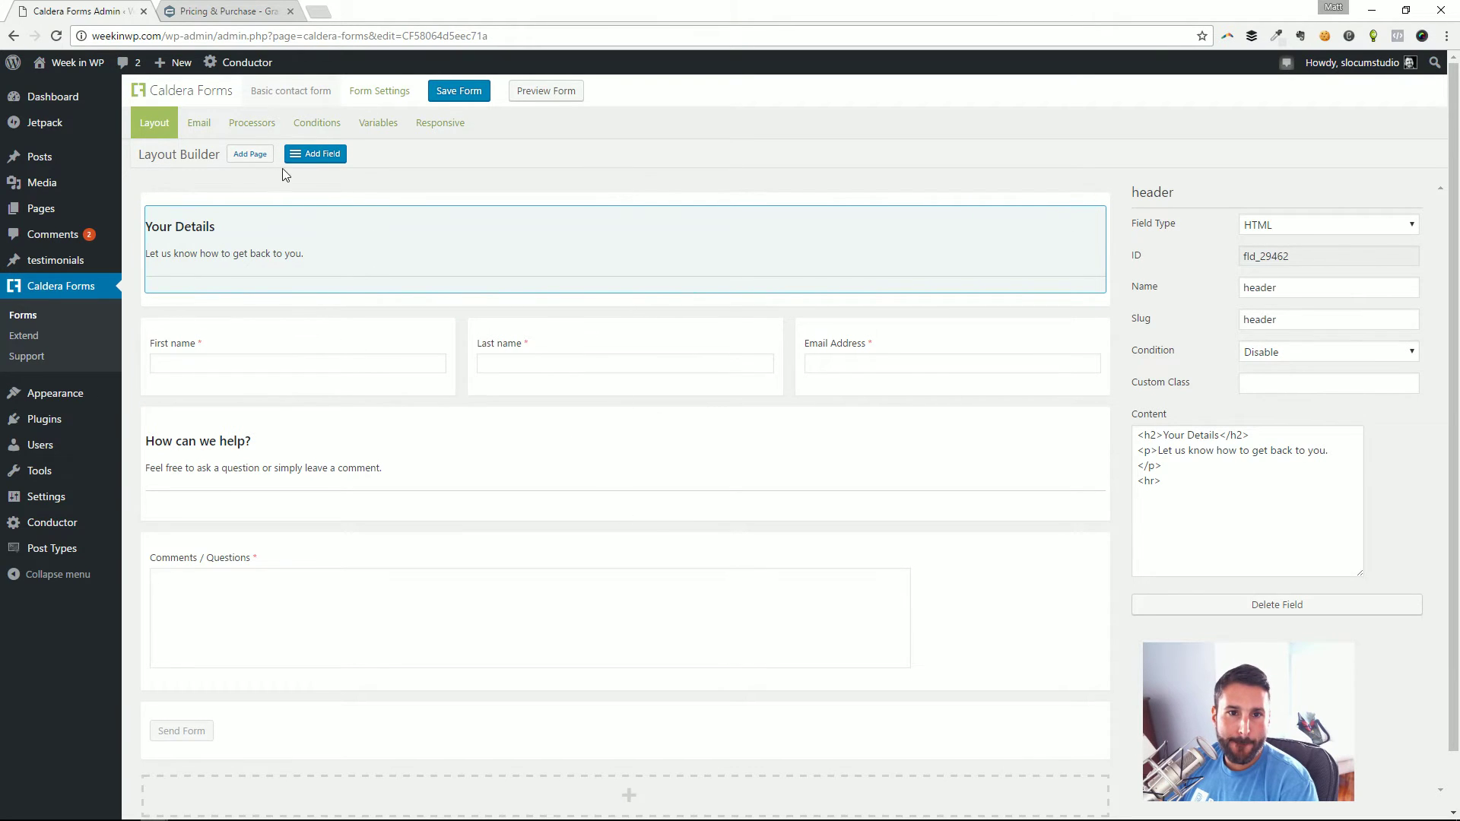
{"action": "scroll", "coordinate": [600, 543], "scroll_direction": "down", "scroll_amount": 1}
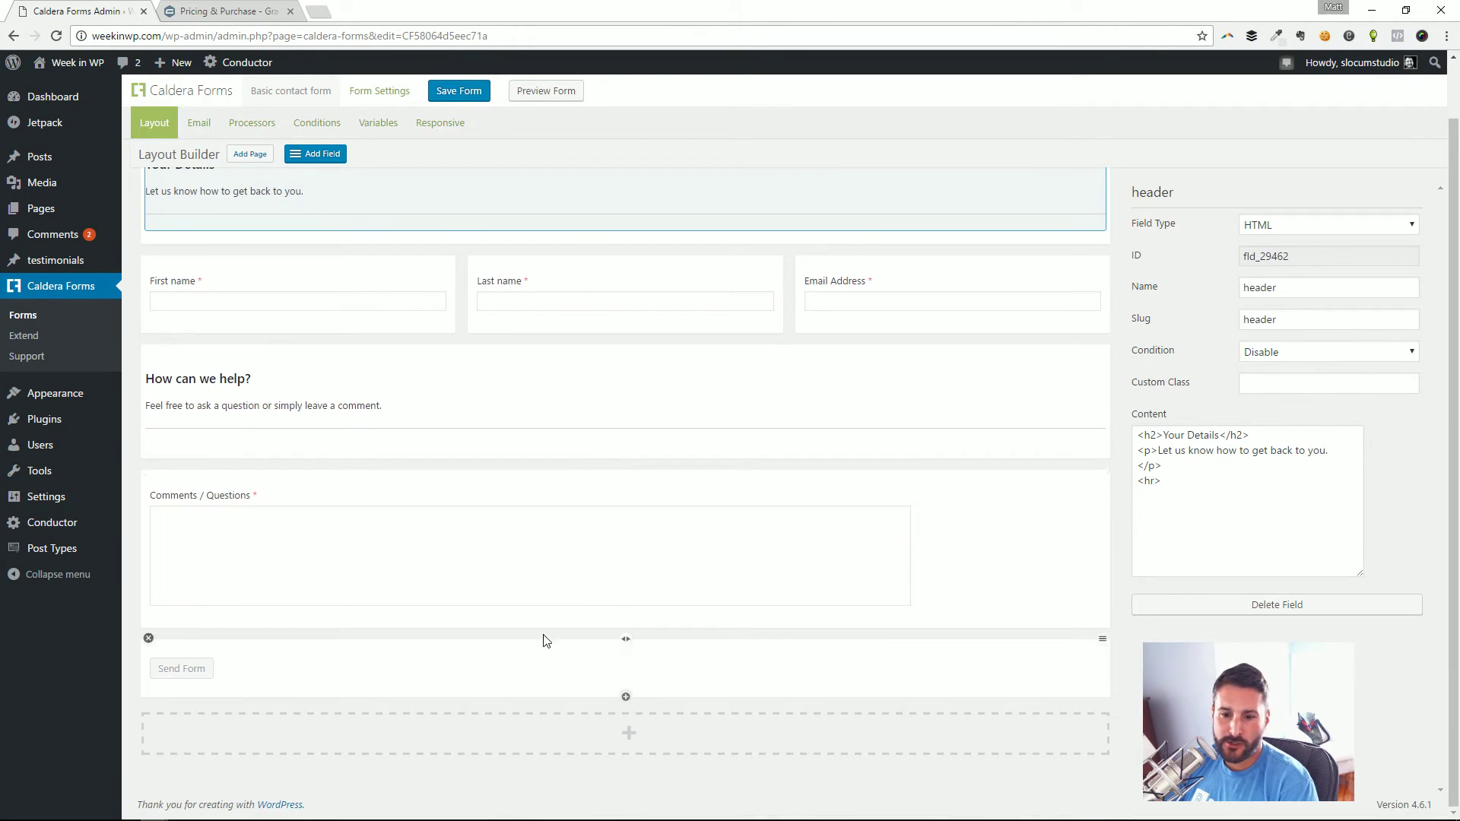
- Scroll through the Email notification settings, then move on to the Processors list
{"action": "left_click", "coordinate": [199, 123]}
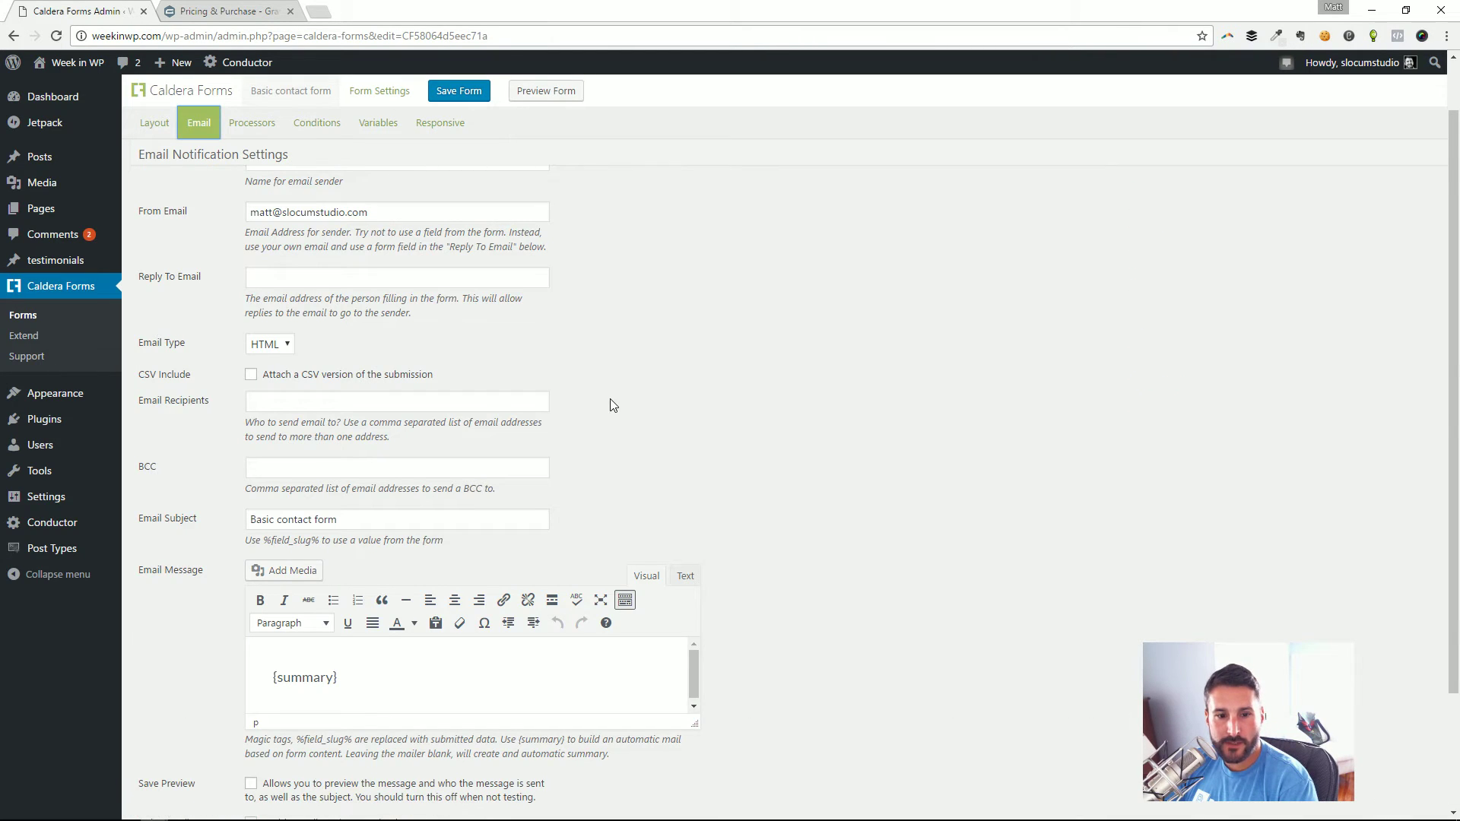
{"action": "scroll", "coordinate": [414, 578], "scroll_direction": "down", "scroll_amount": 1}
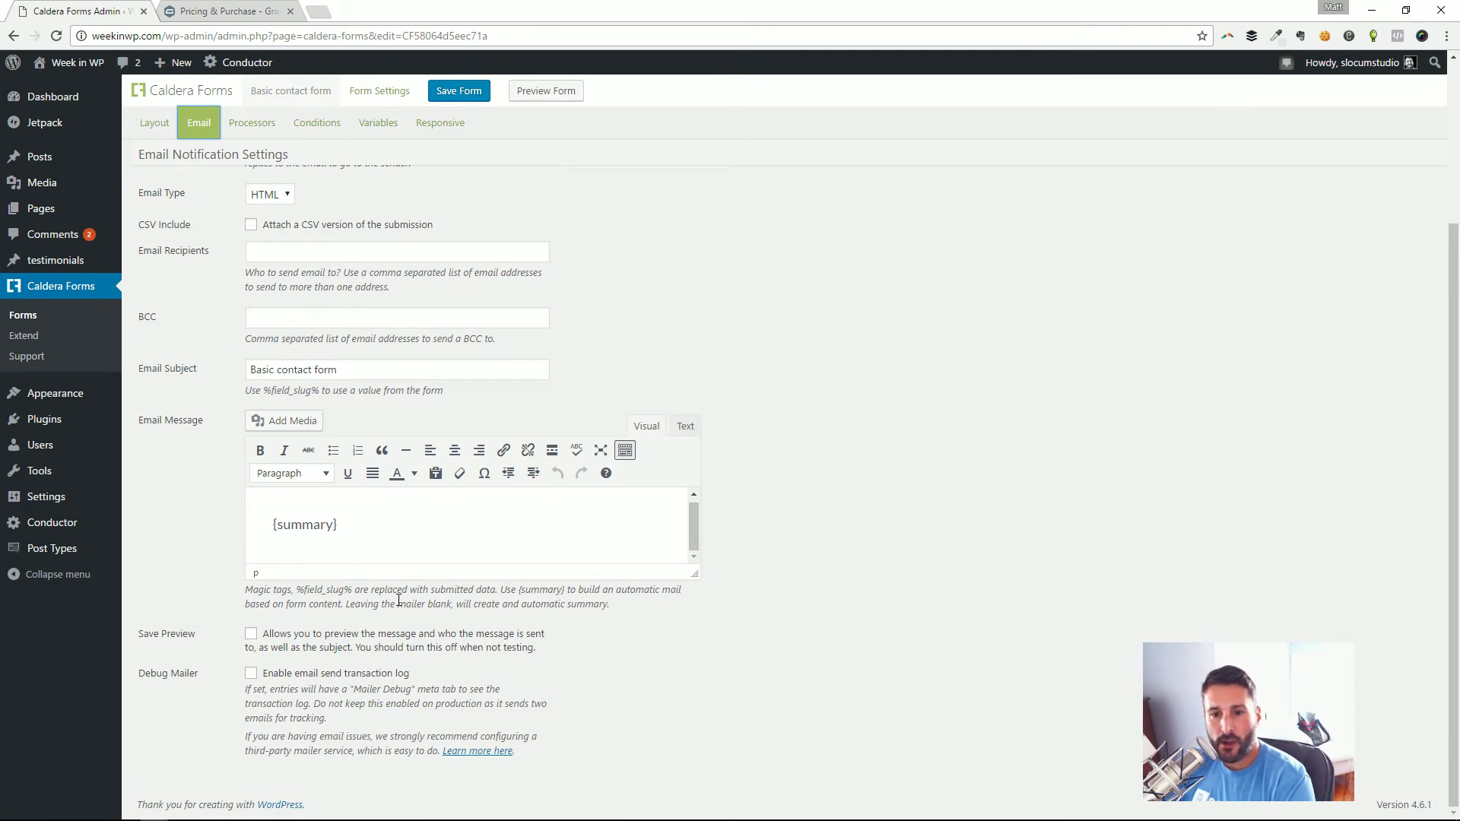
{"action": "scroll", "coordinate": [235, 300], "scroll_direction": "up", "scroll_amount": 3}
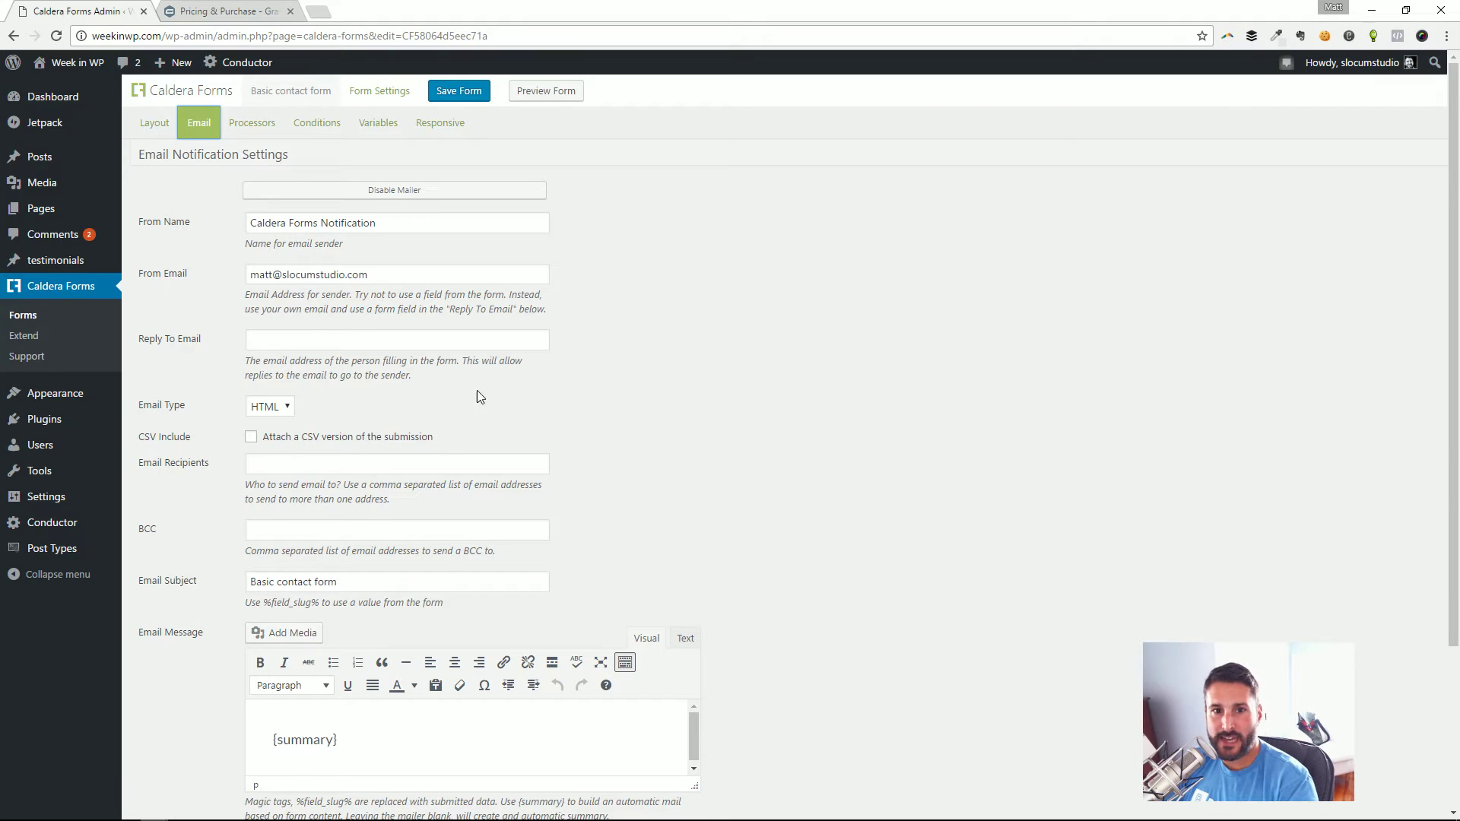
{"action": "scroll", "coordinate": [427, 219], "scroll_direction": "down", "scroll_amount": 3}
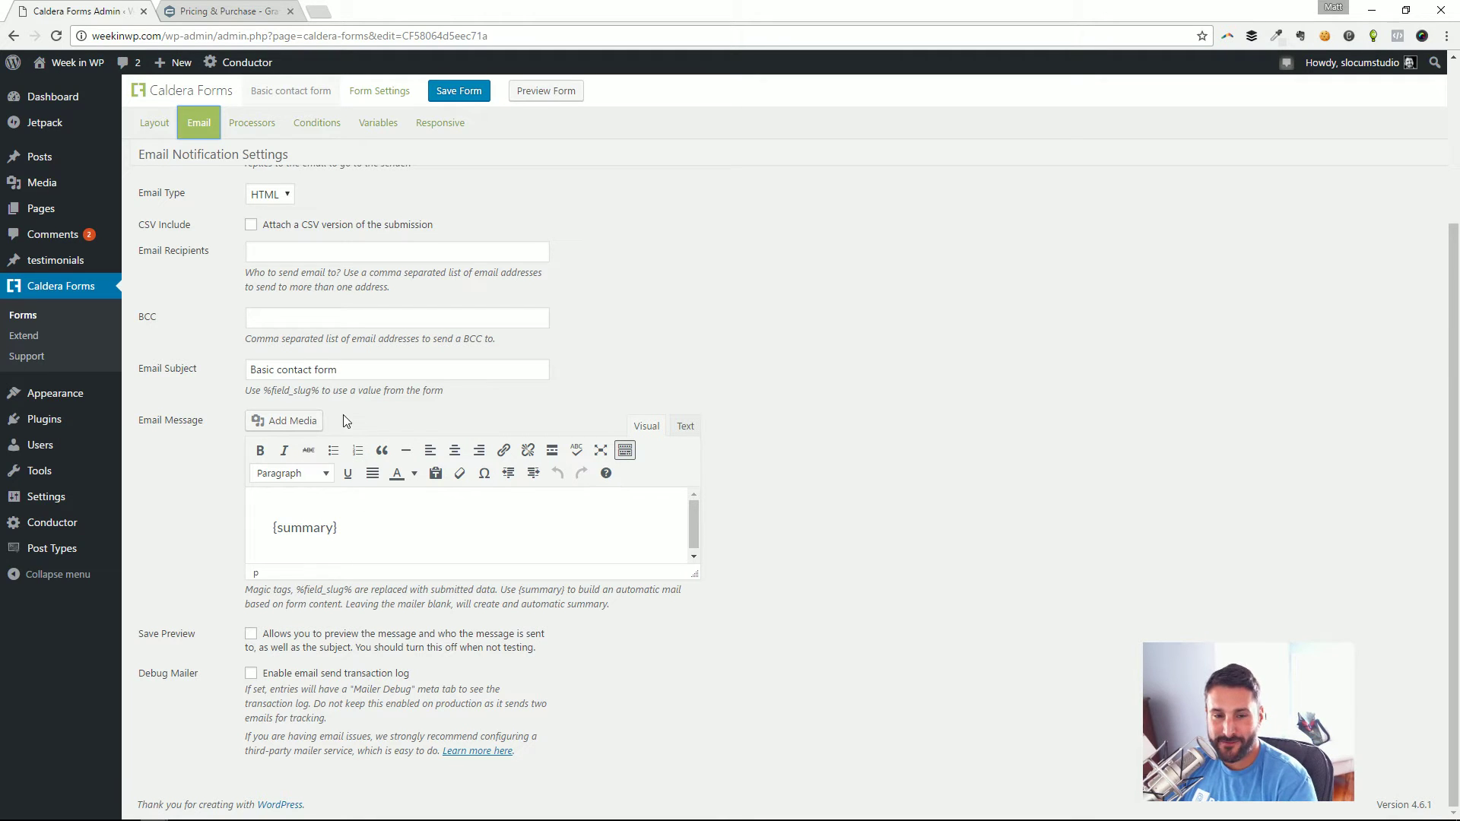
{"action": "scroll", "coordinate": [358, 426], "scroll_direction": "up", "scroll_amount": 3}
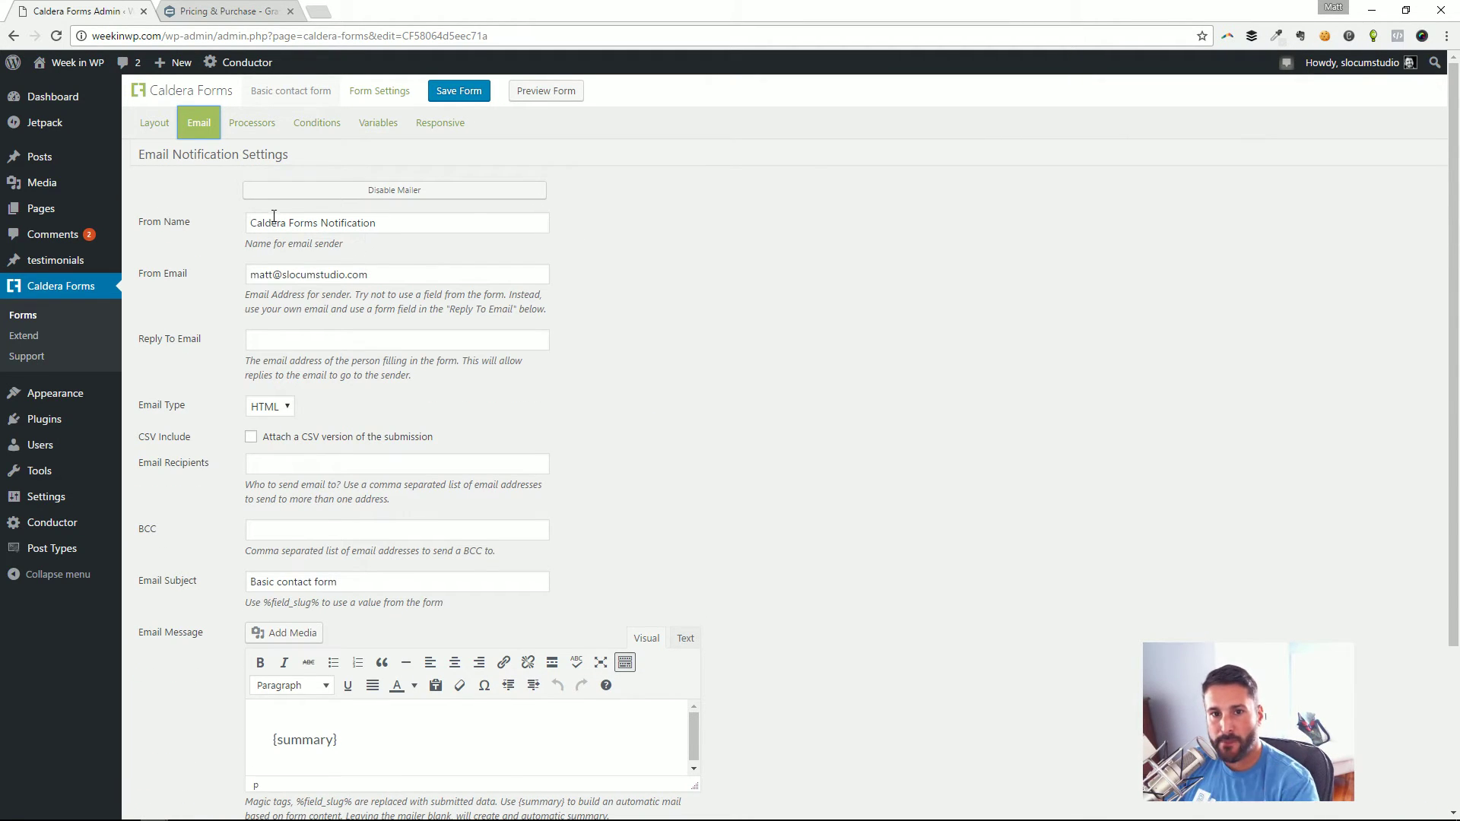
{"action": "left_click", "coordinate": [251, 123]}
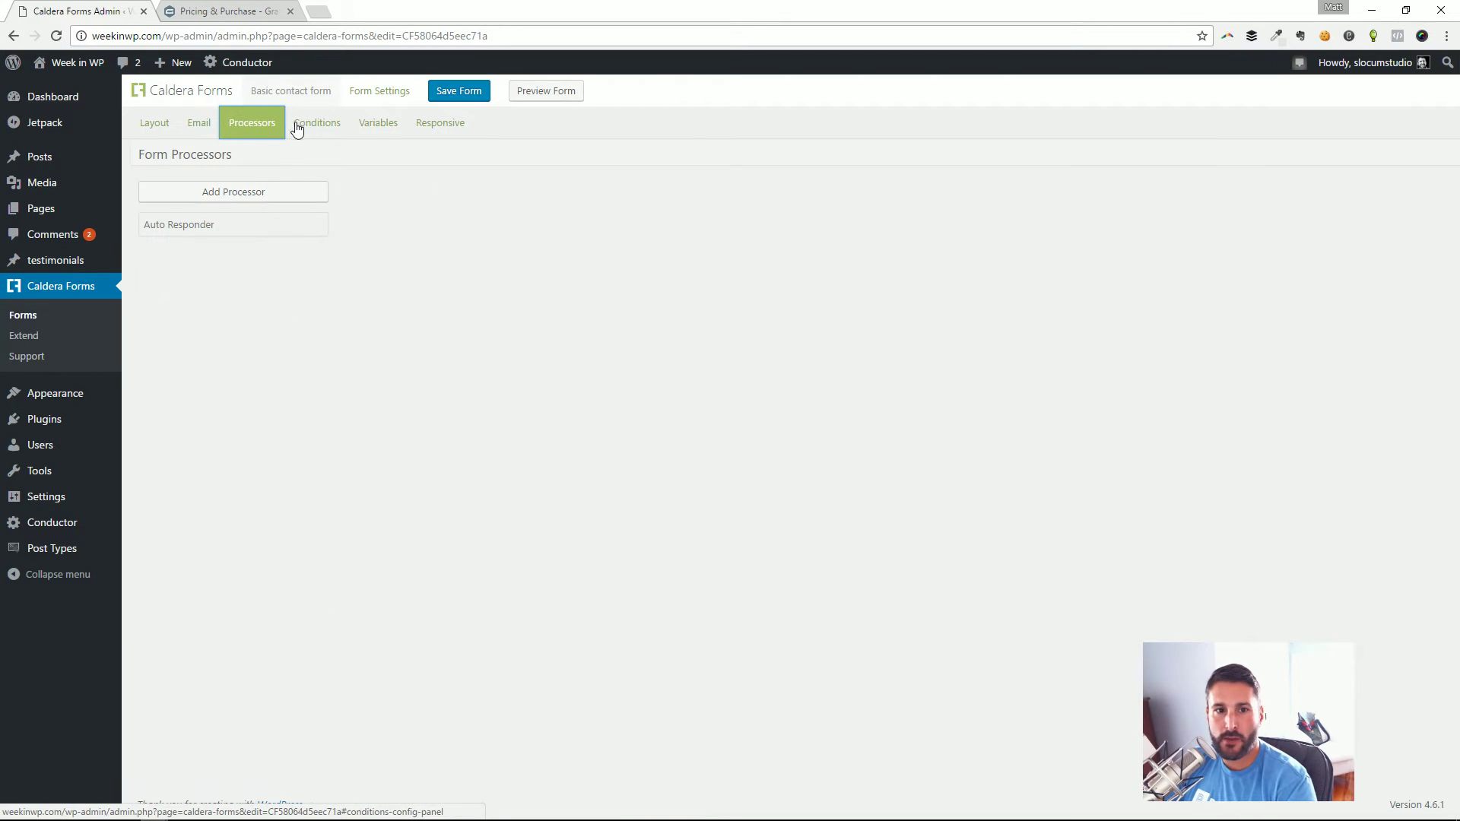
- Inspect the Auto Responder settings and available processors without adding one, then go to Conditions
{"action": "left_click", "coordinate": [196, 230]}
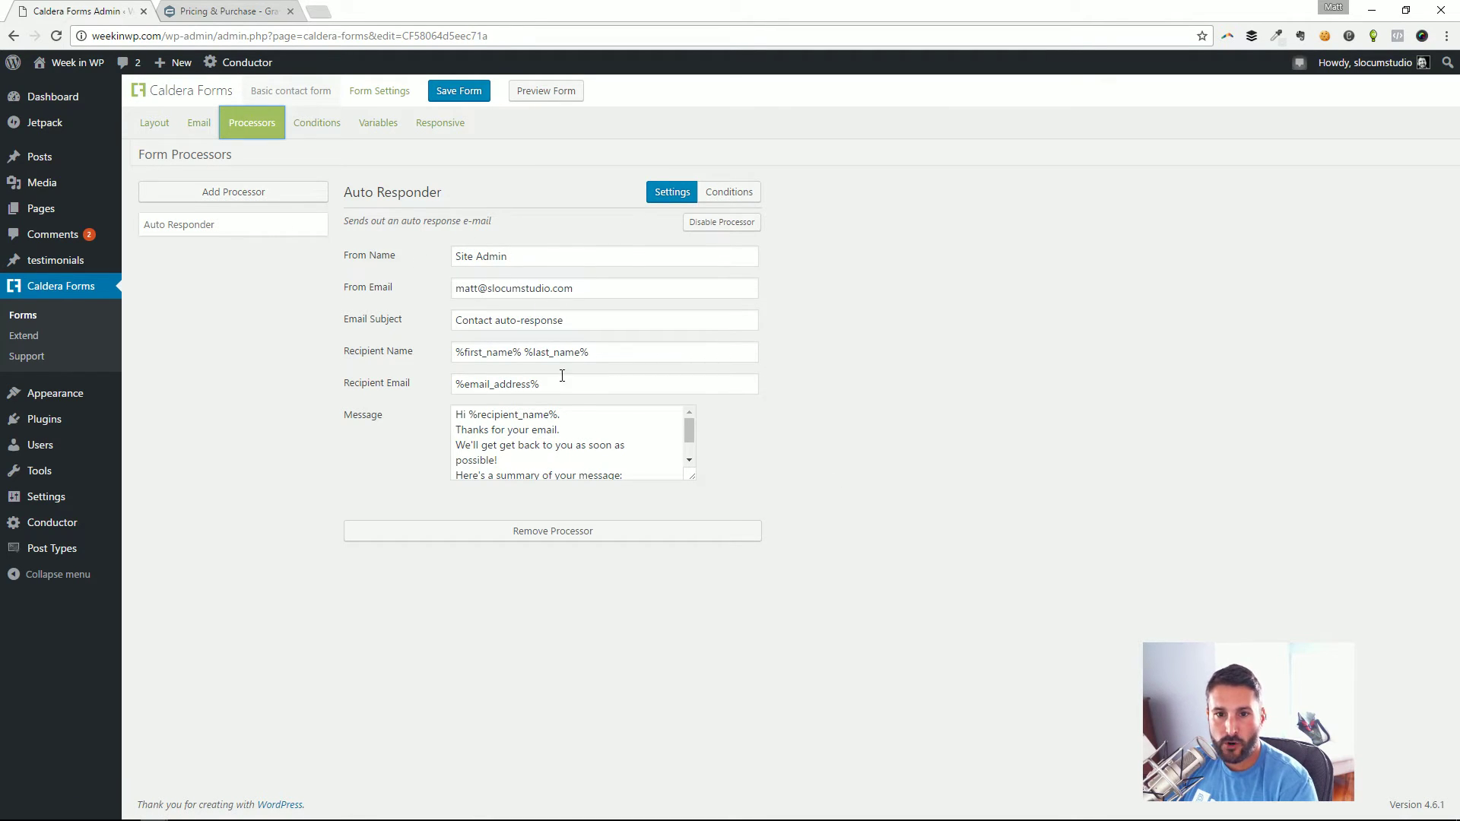
{"action": "left_click", "coordinate": [225, 193]}
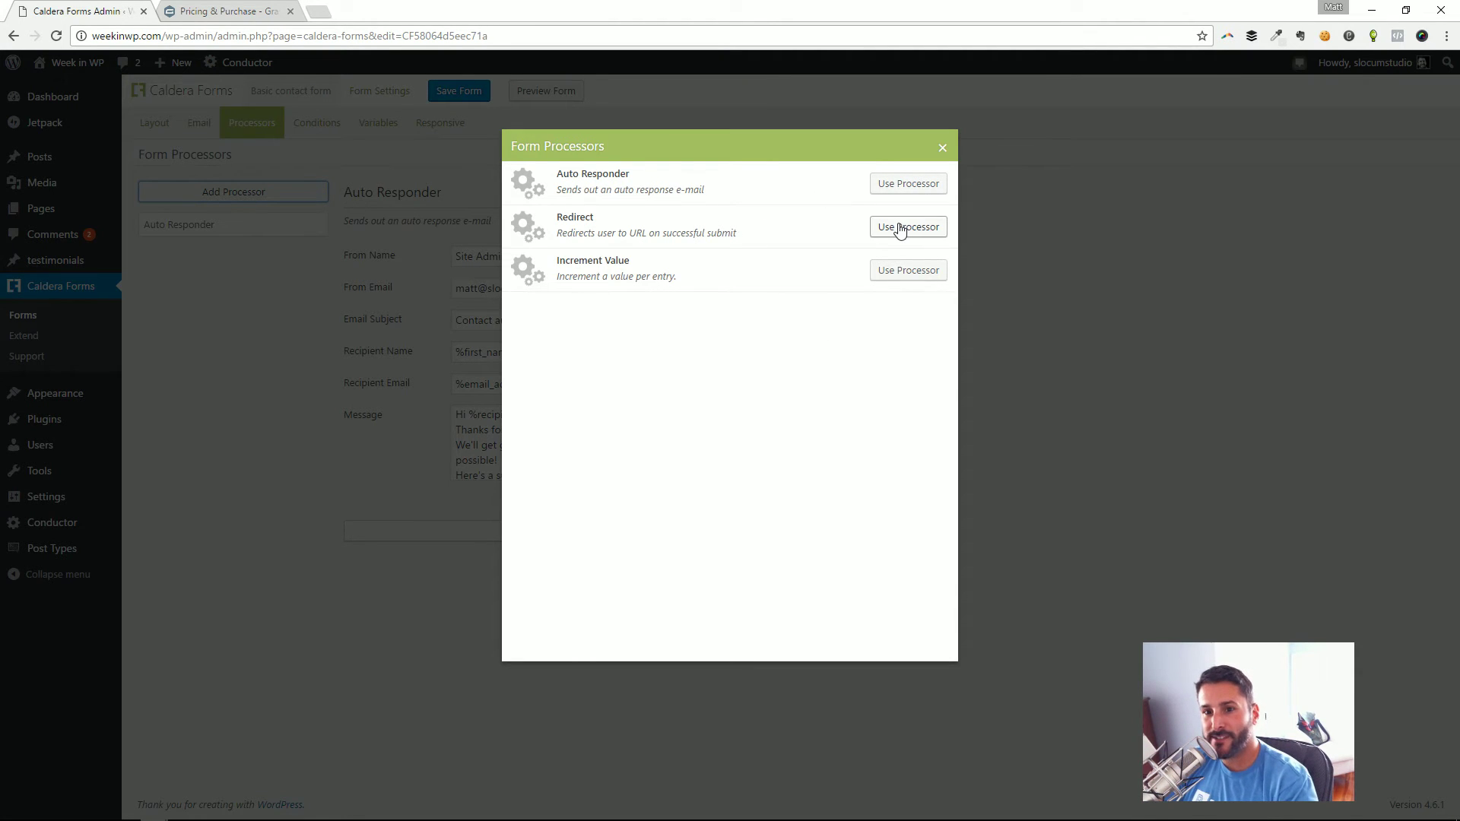
{"action": "left_click", "coordinate": [941, 151]}
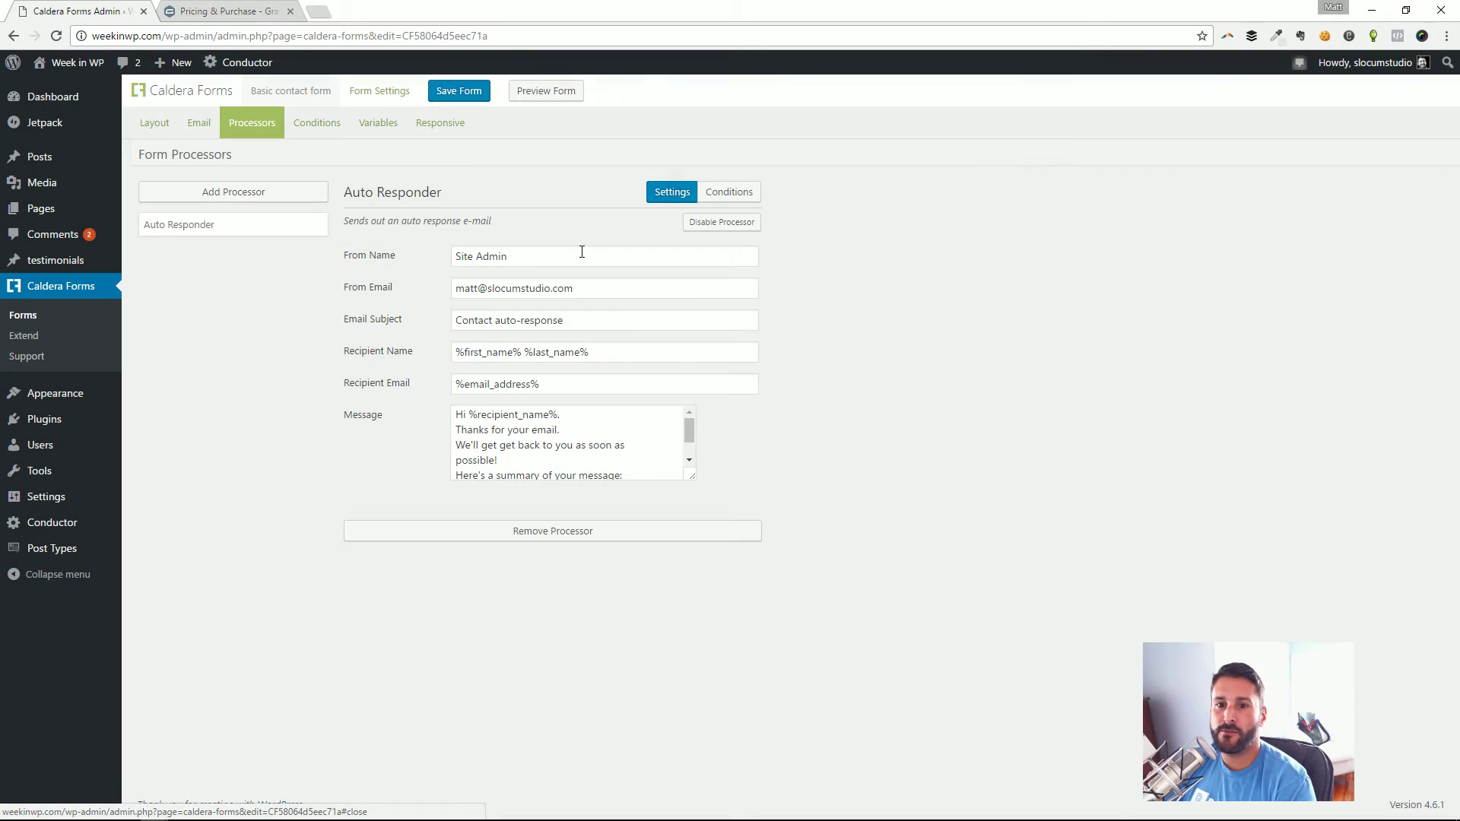
{"action": "left_click", "coordinate": [304, 127]}
- Add a conditional group named 'New condition' with type Show
{"action": "left_click", "coordinate": [259, 202]}
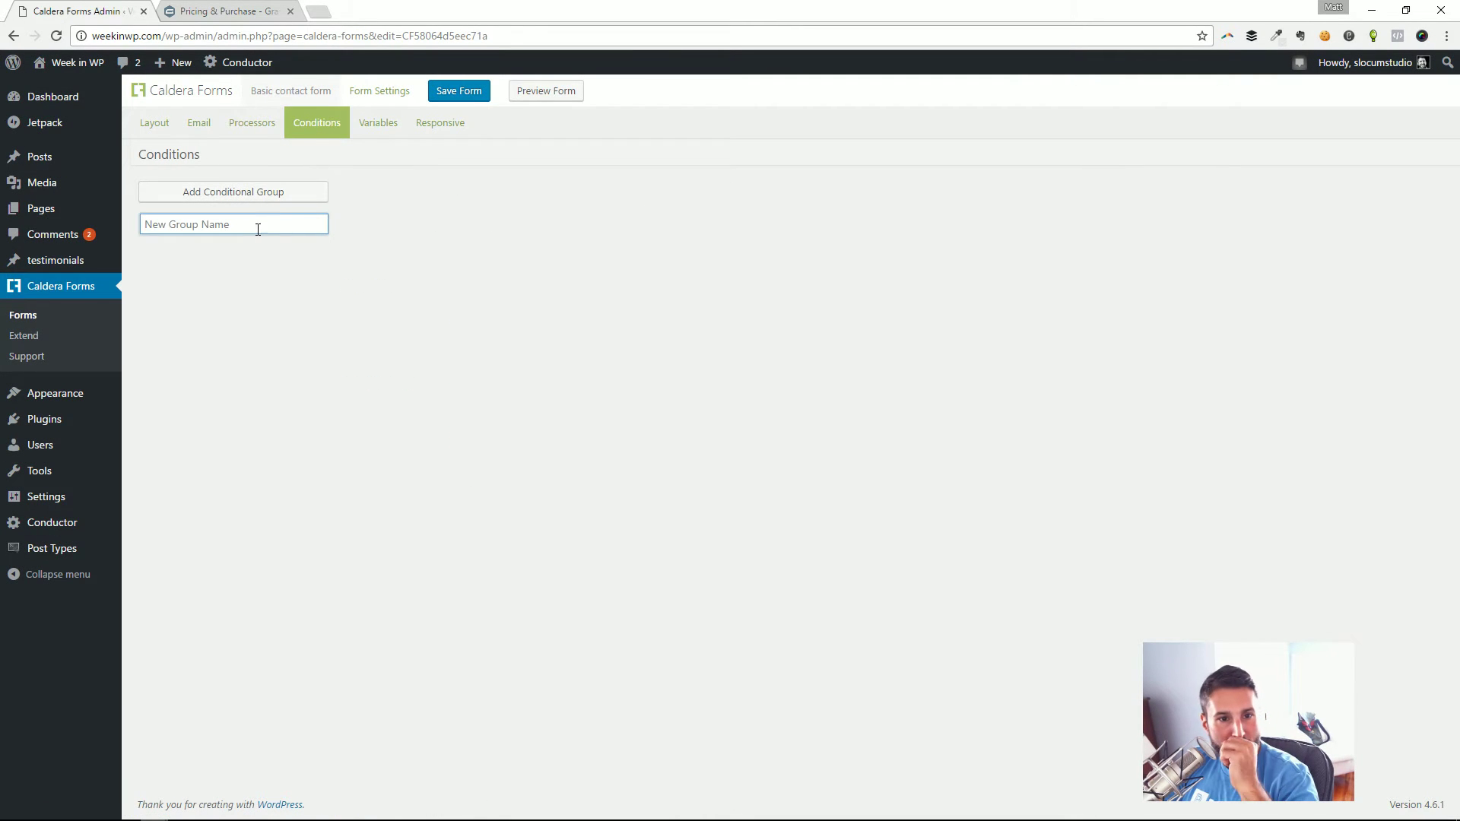
{"action": "type", "text": "H"}
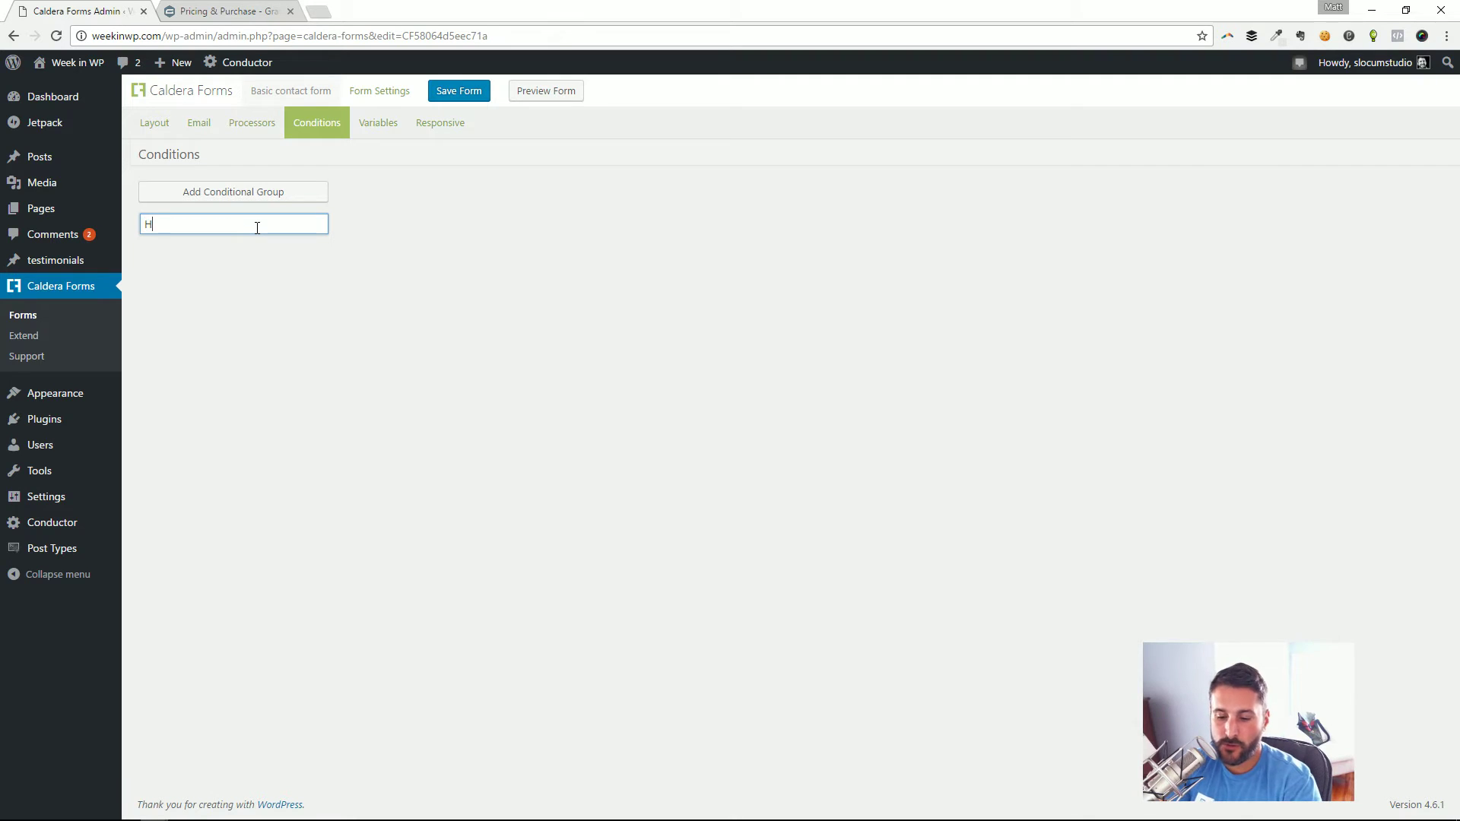
{"action": "type", "text": "ere"}
{"action": "key", "text": "BackSpace"}
{"action": "key", "text": "BackSpace"}
{"action": "key", "text": "BackSpace"}
{"action": "key", "text": "BackSpace"}
{"action": "type", "text": "New condition"}
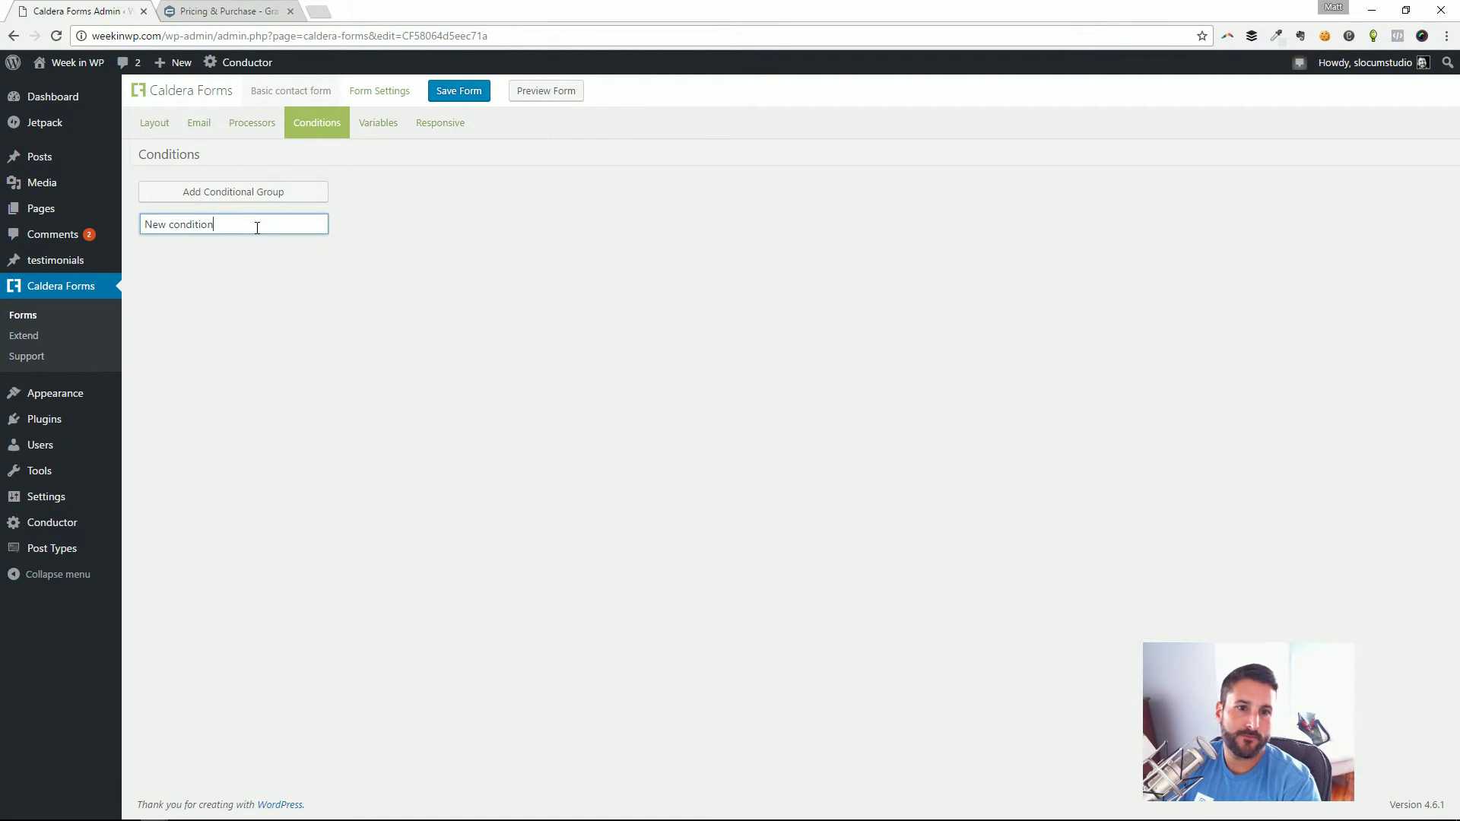
{"action": "key", "text": "Return"}
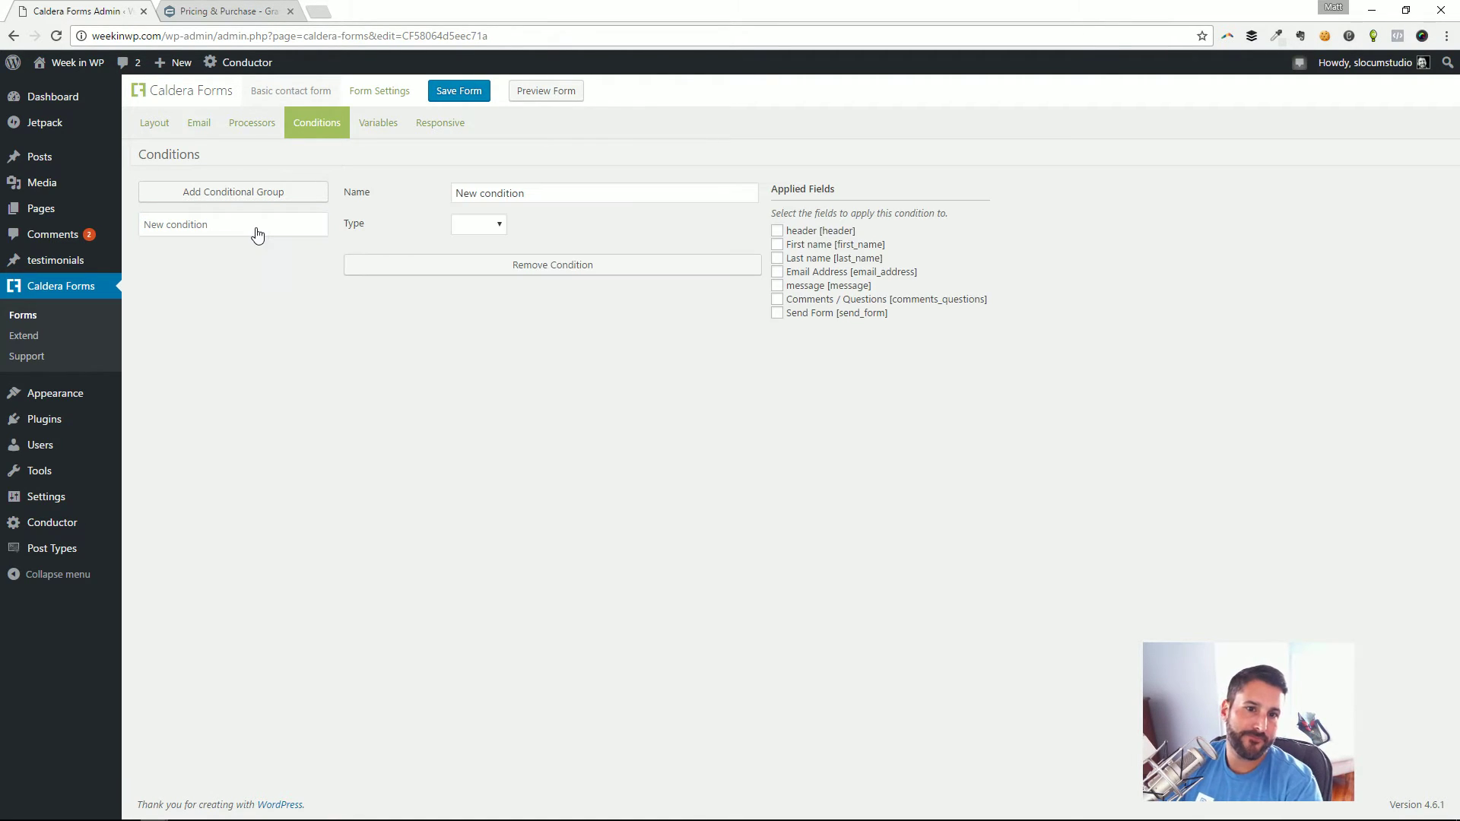
{"action": "left_click", "coordinate": [487, 225]}
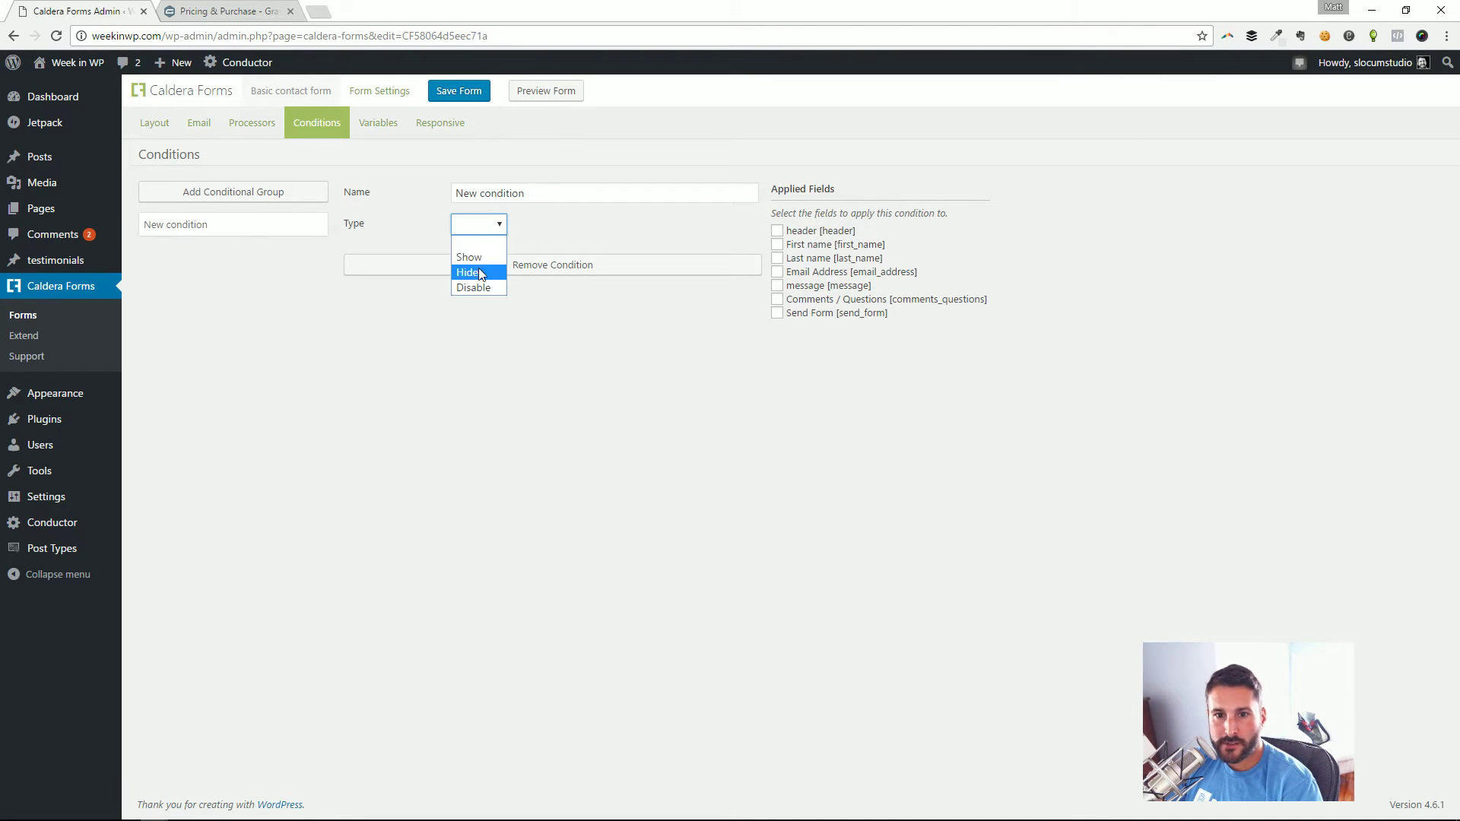
{"action": "left_click", "coordinate": [483, 259]}
- Add a condition line testing that First name is a specific name
{"action": "left_click", "coordinate": [712, 222]}
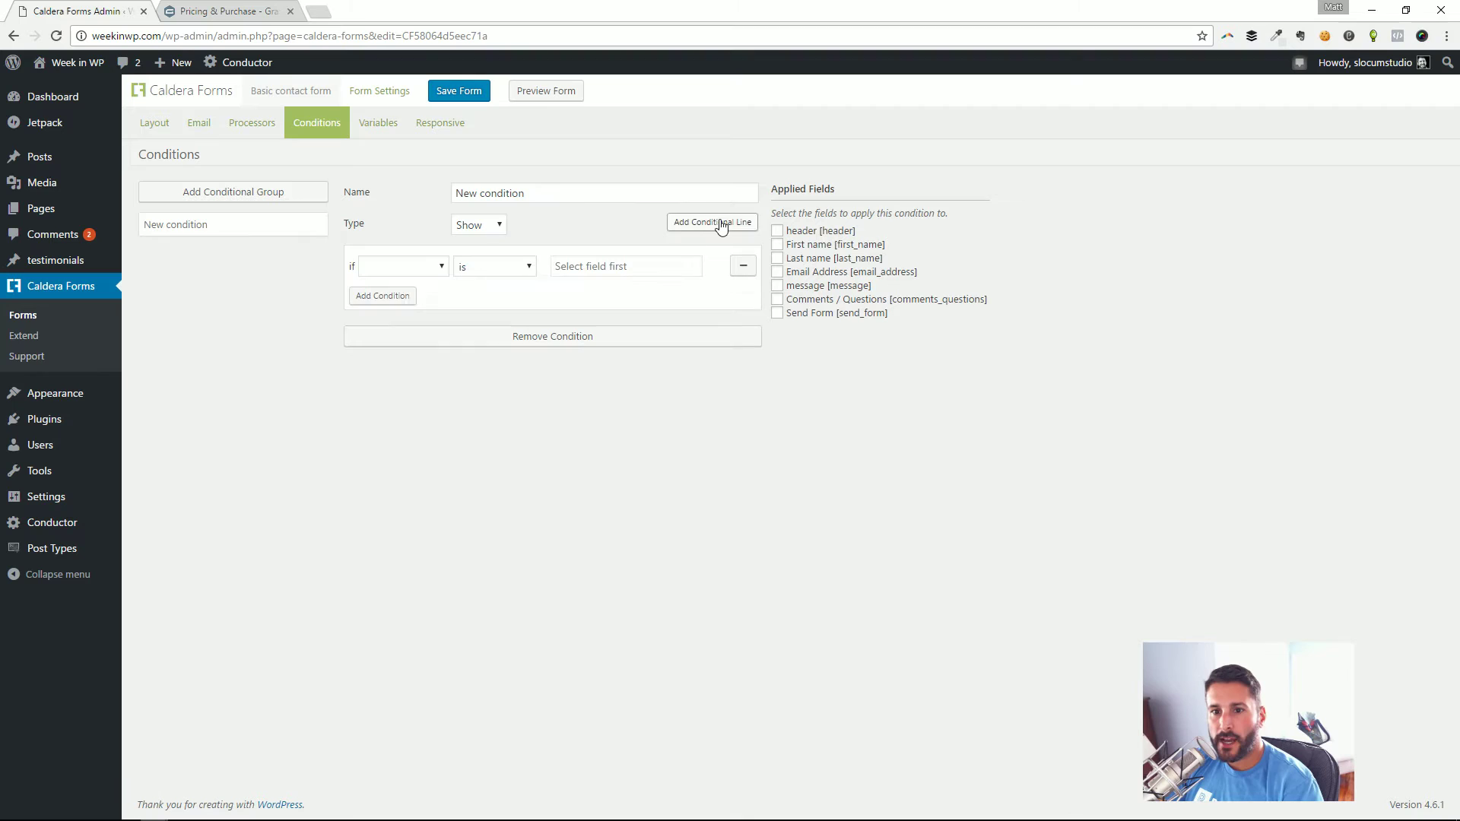
{"action": "left_click", "coordinate": [441, 267]}
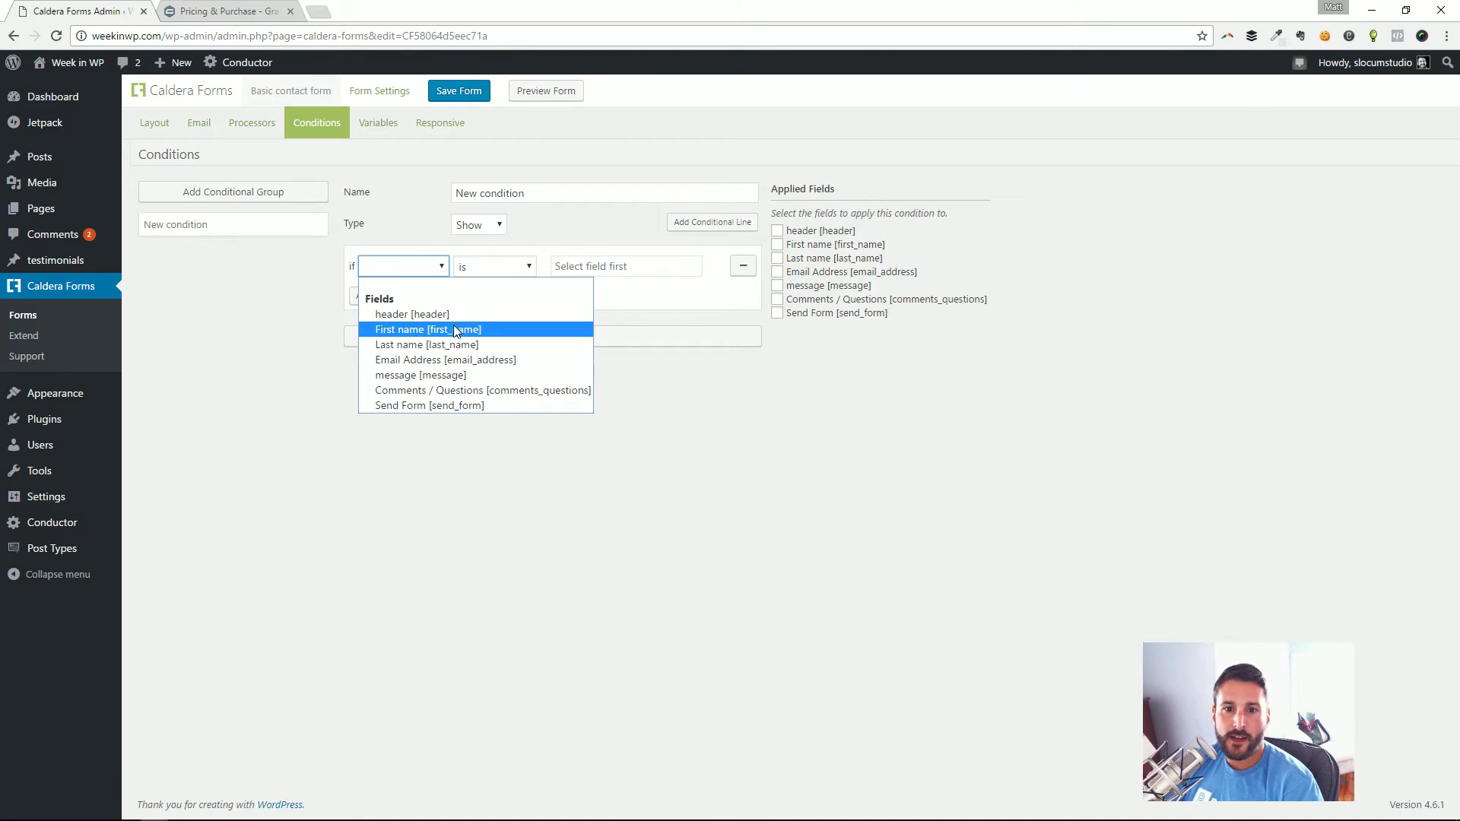
{"action": "left_click", "coordinate": [453, 326]}
{"action": "left_click", "coordinate": [502, 267]}
{"action": "left_click", "coordinate": [468, 285]}
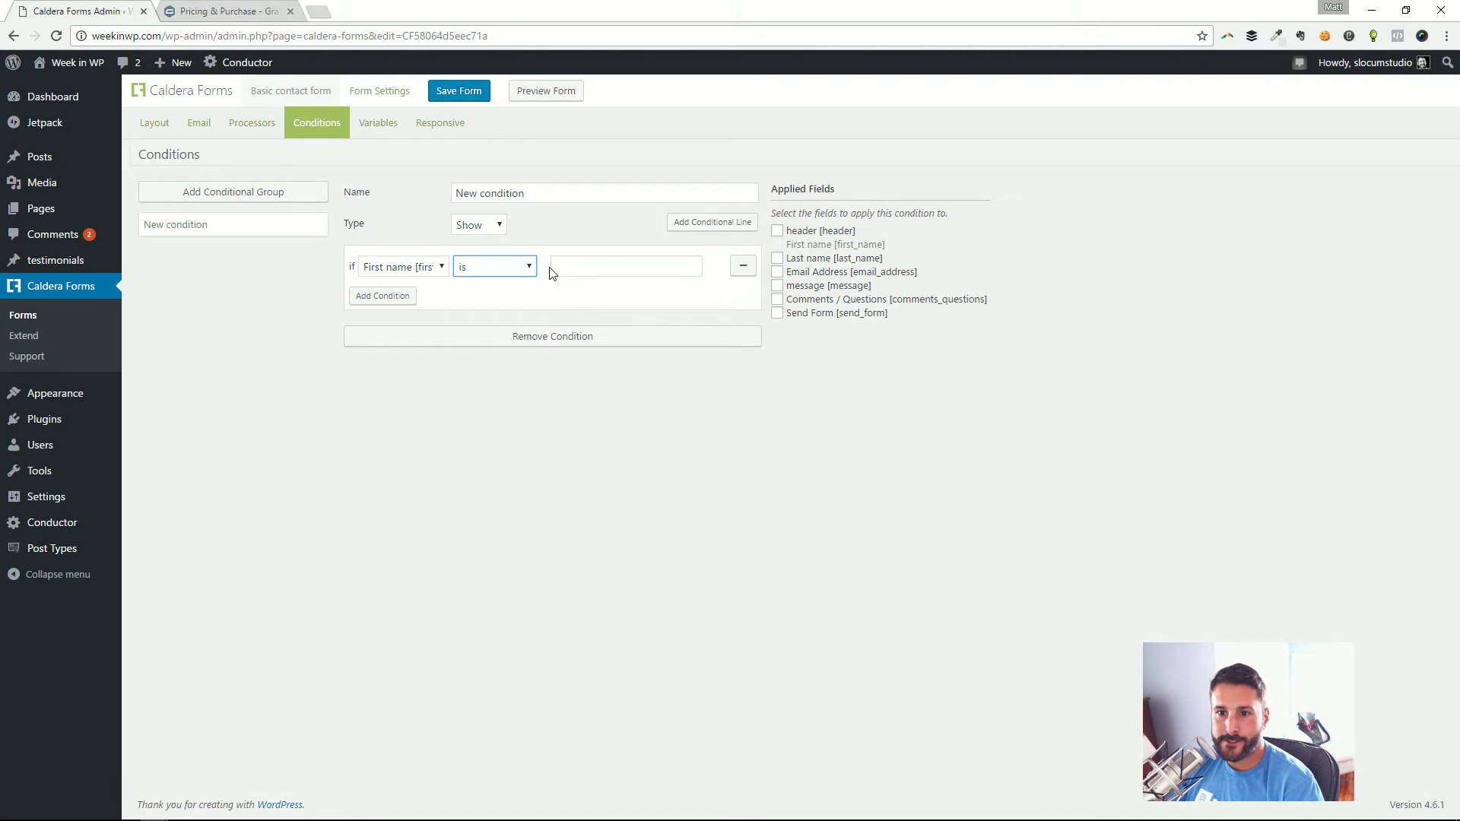
{"action": "left_click", "coordinate": [604, 266]}
{"action": "left_click", "coordinate": [611, 289]}
{"action": "left_click", "coordinate": [612, 267]}
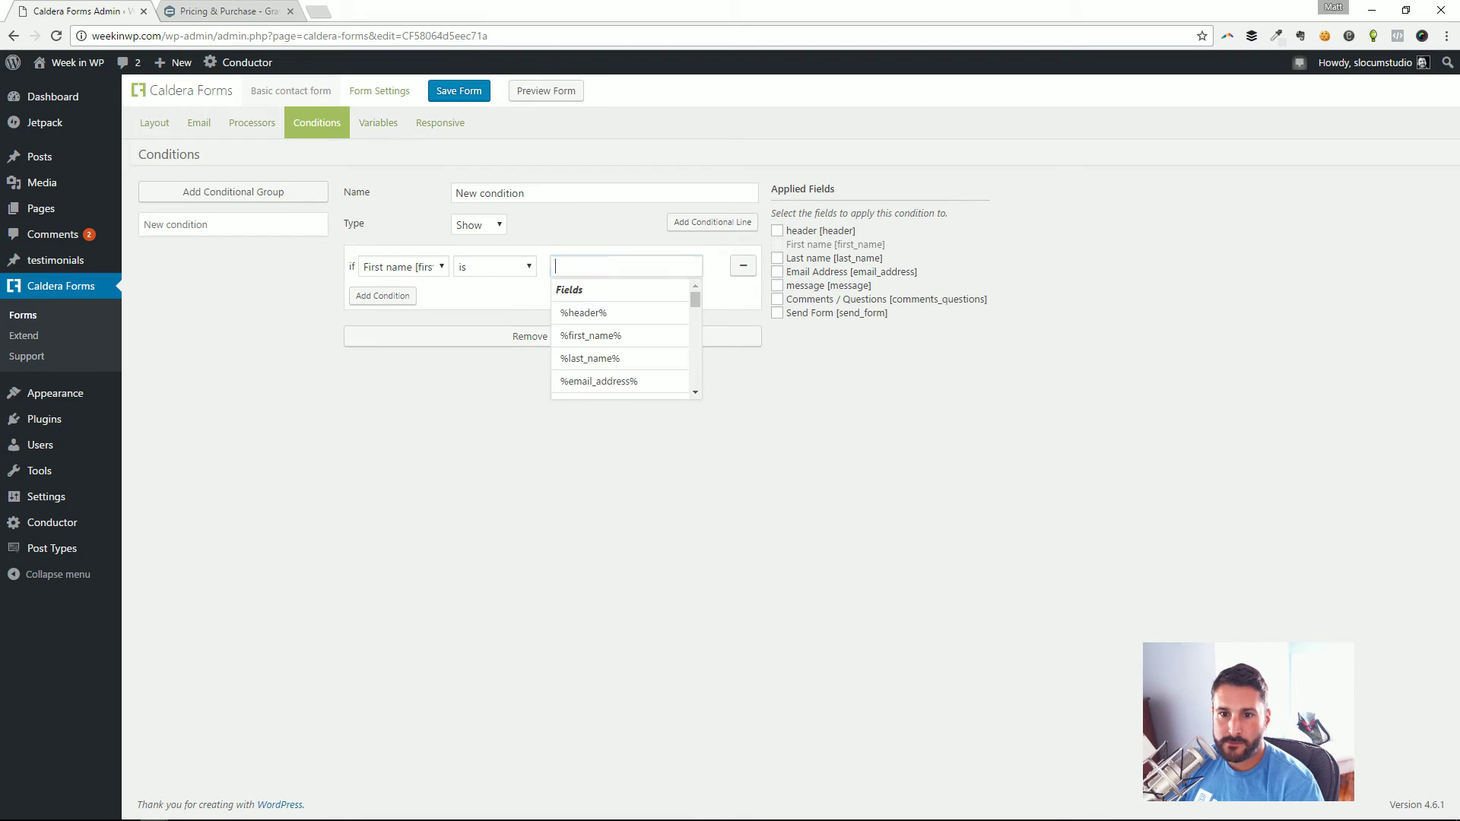
{"action": "left_click", "coordinate": [612, 267]}
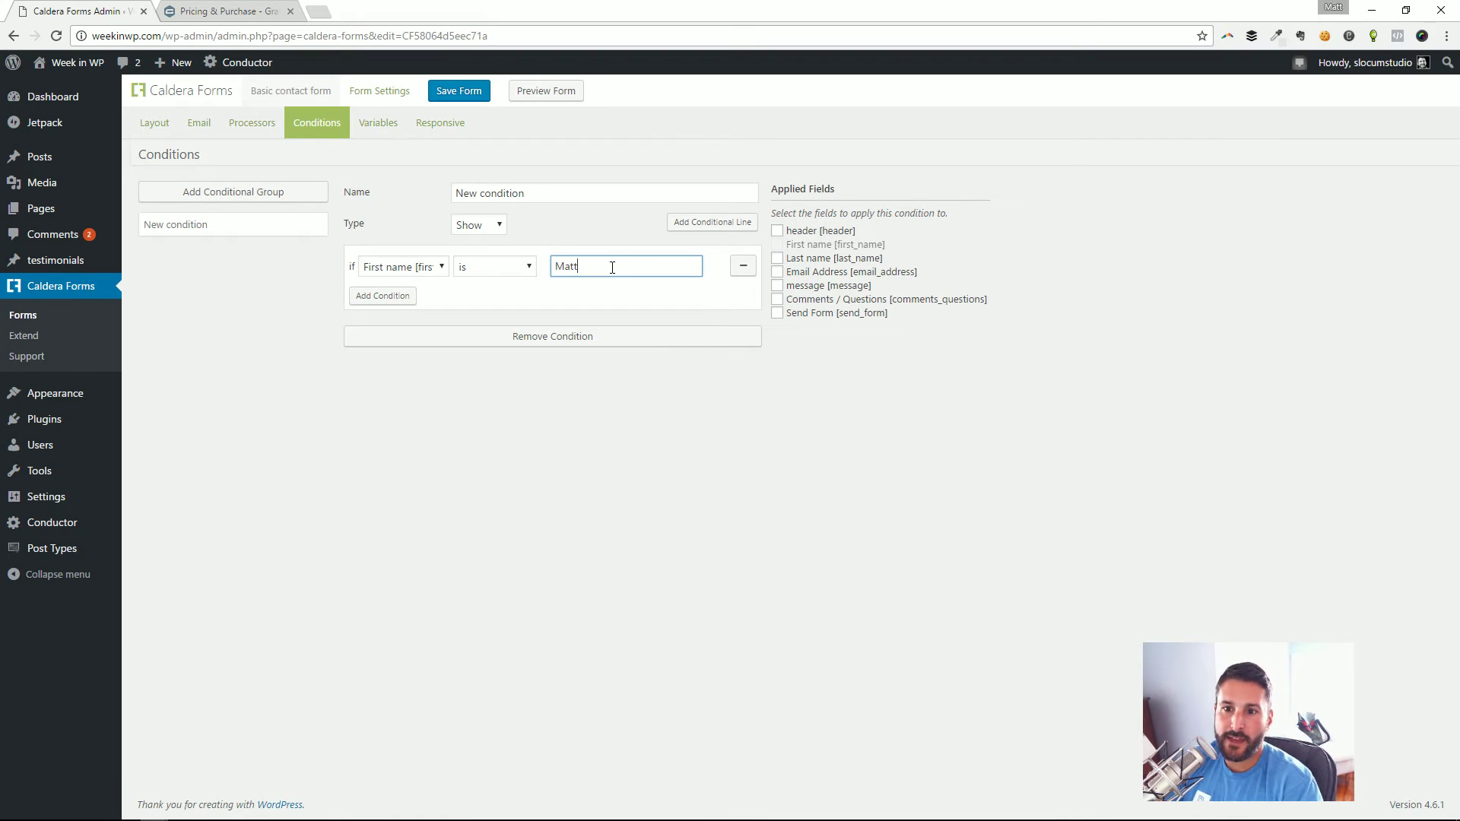
- Remove a stray extra 'and' row and apply the condition to the message field
{"action": "left_click", "coordinate": [384, 296]}
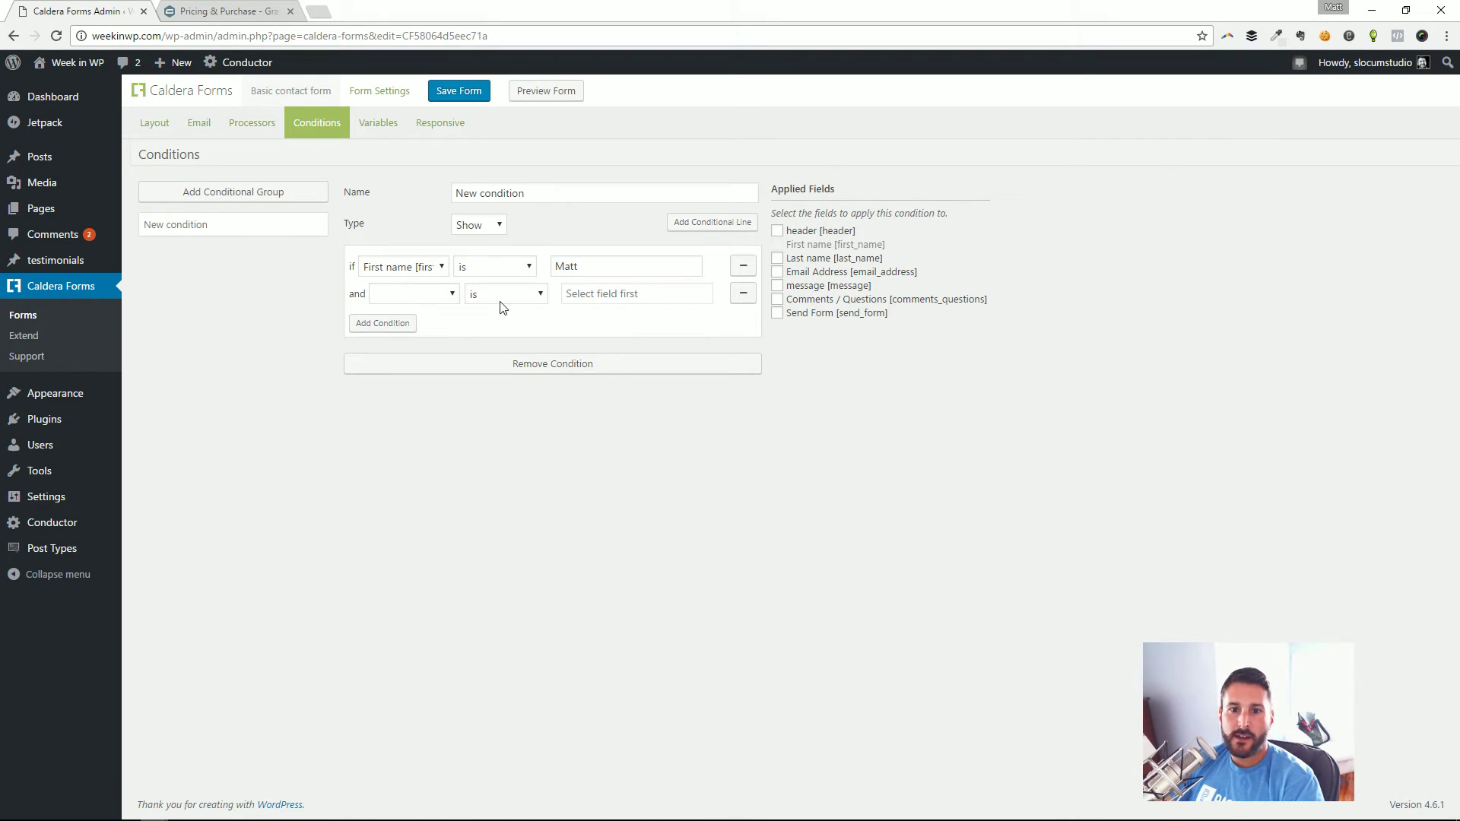
{"action": "left_click", "coordinate": [742, 294]}
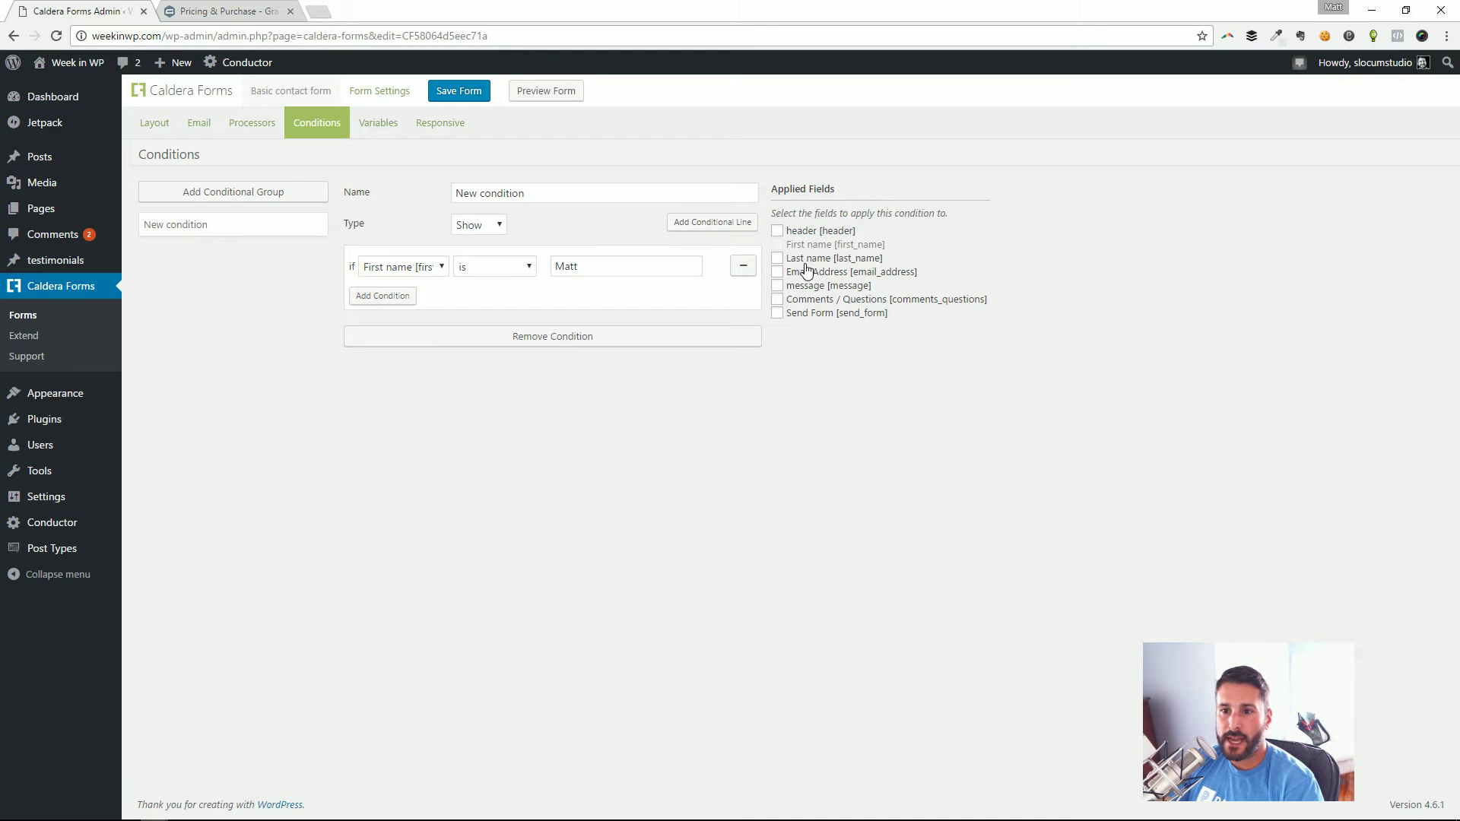
{"action": "left_click", "coordinate": [802, 289]}
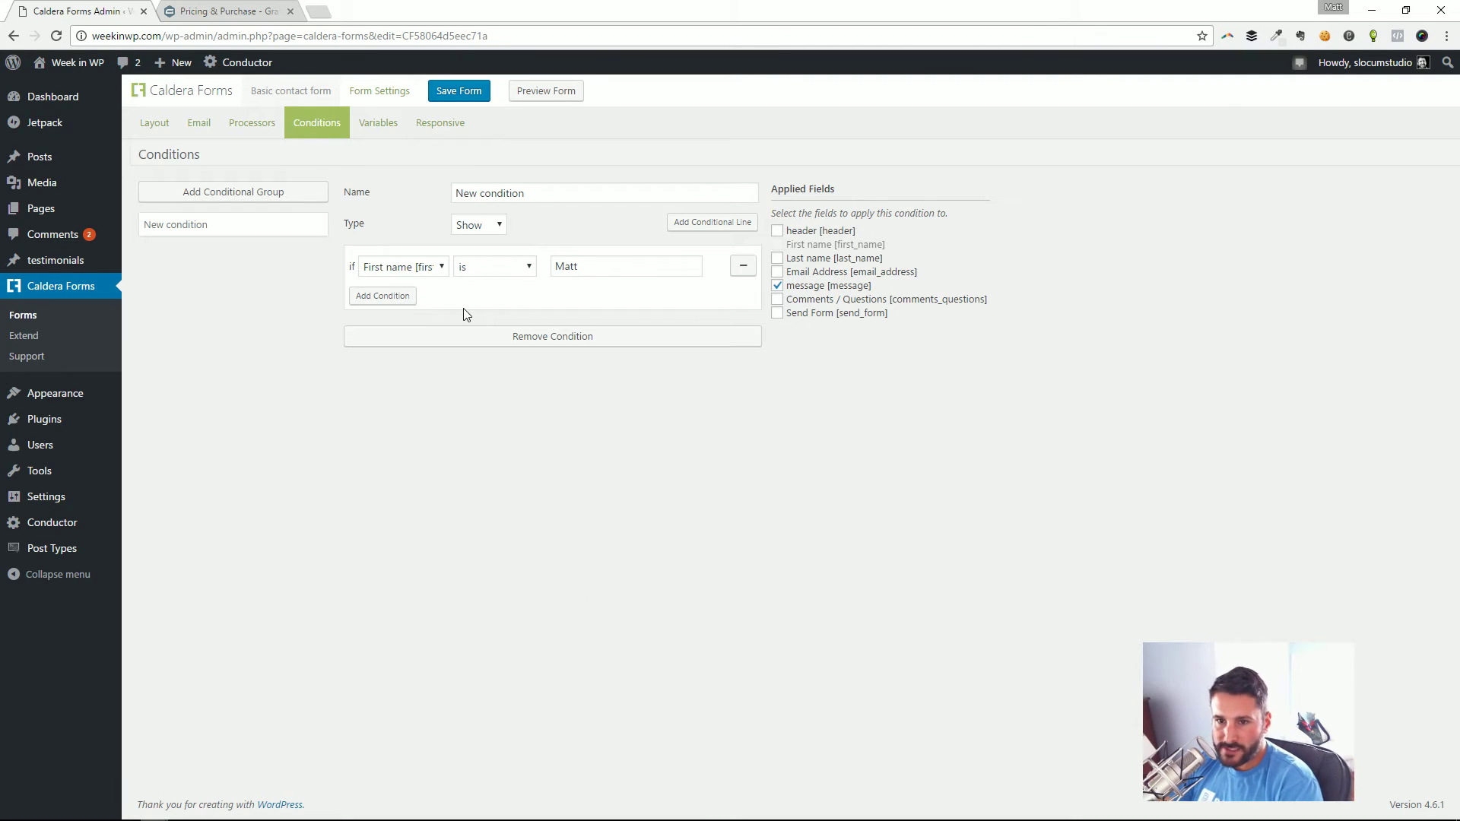
{"action": "left_click", "coordinate": [374, 128]}
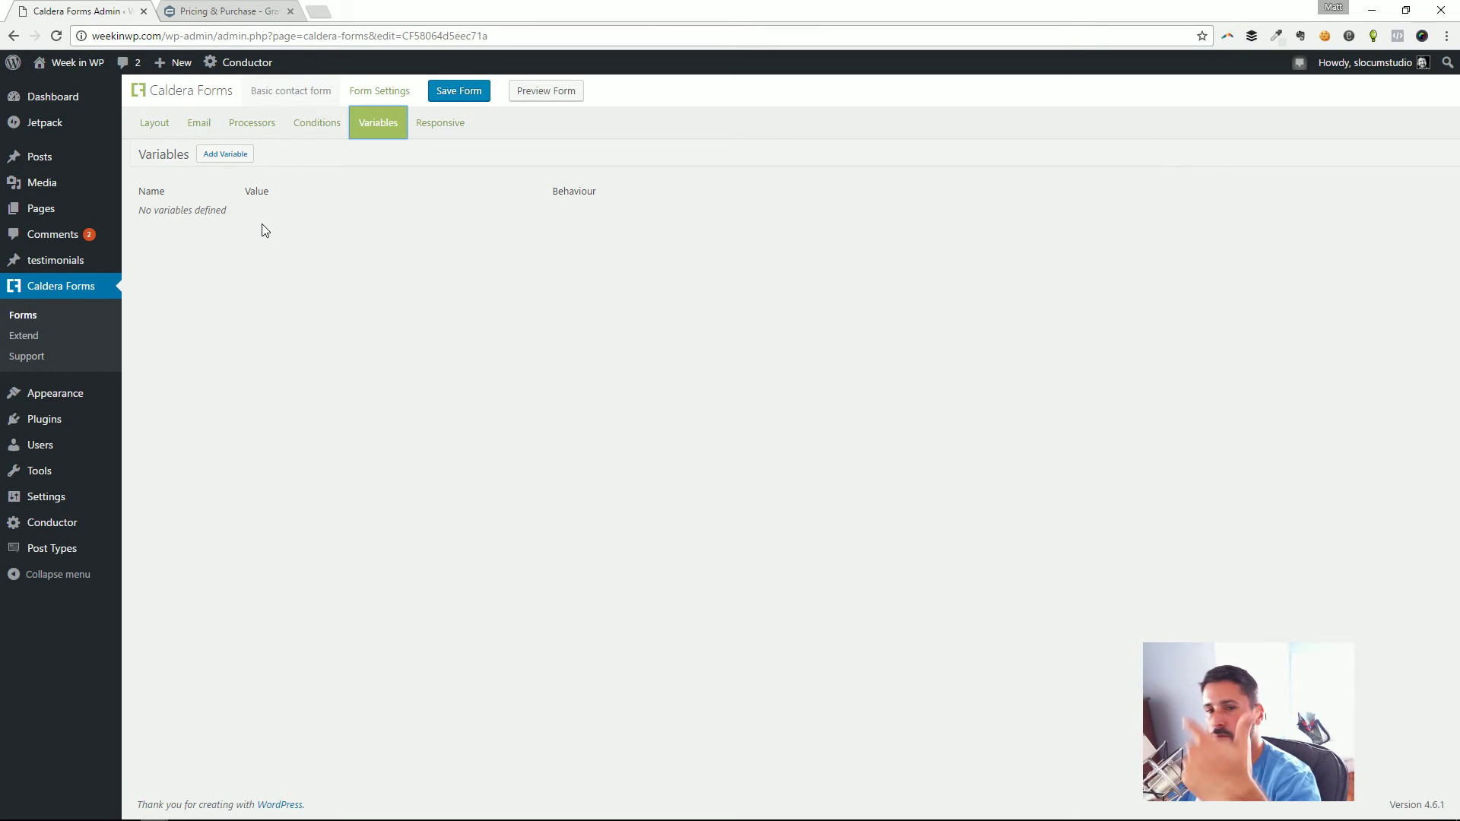
- Confirm the responsive grid collapses below 767px
{"action": "left_click", "coordinate": [426, 129]}
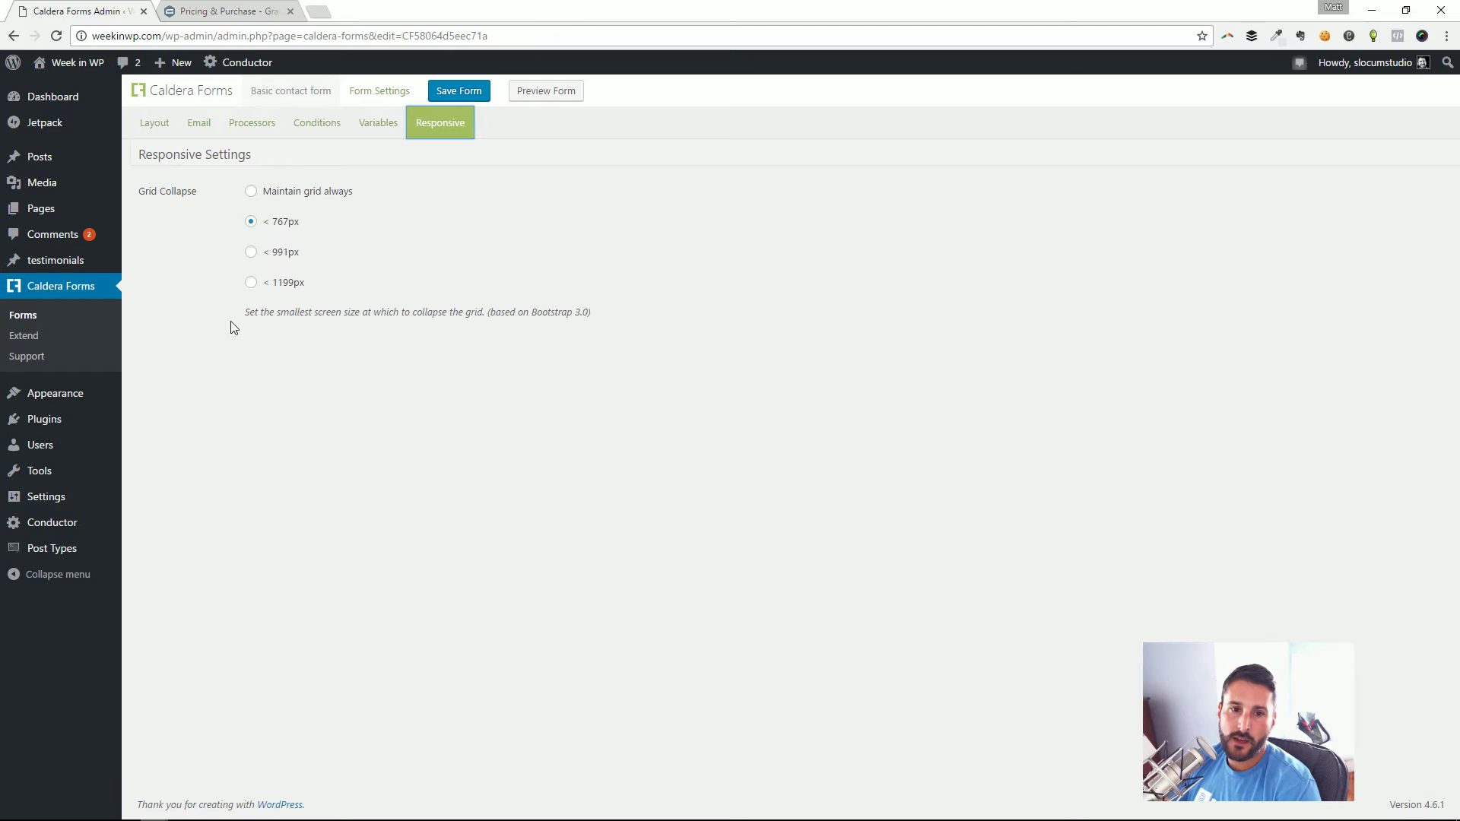
{"action": "left_click", "coordinate": [251, 223]}
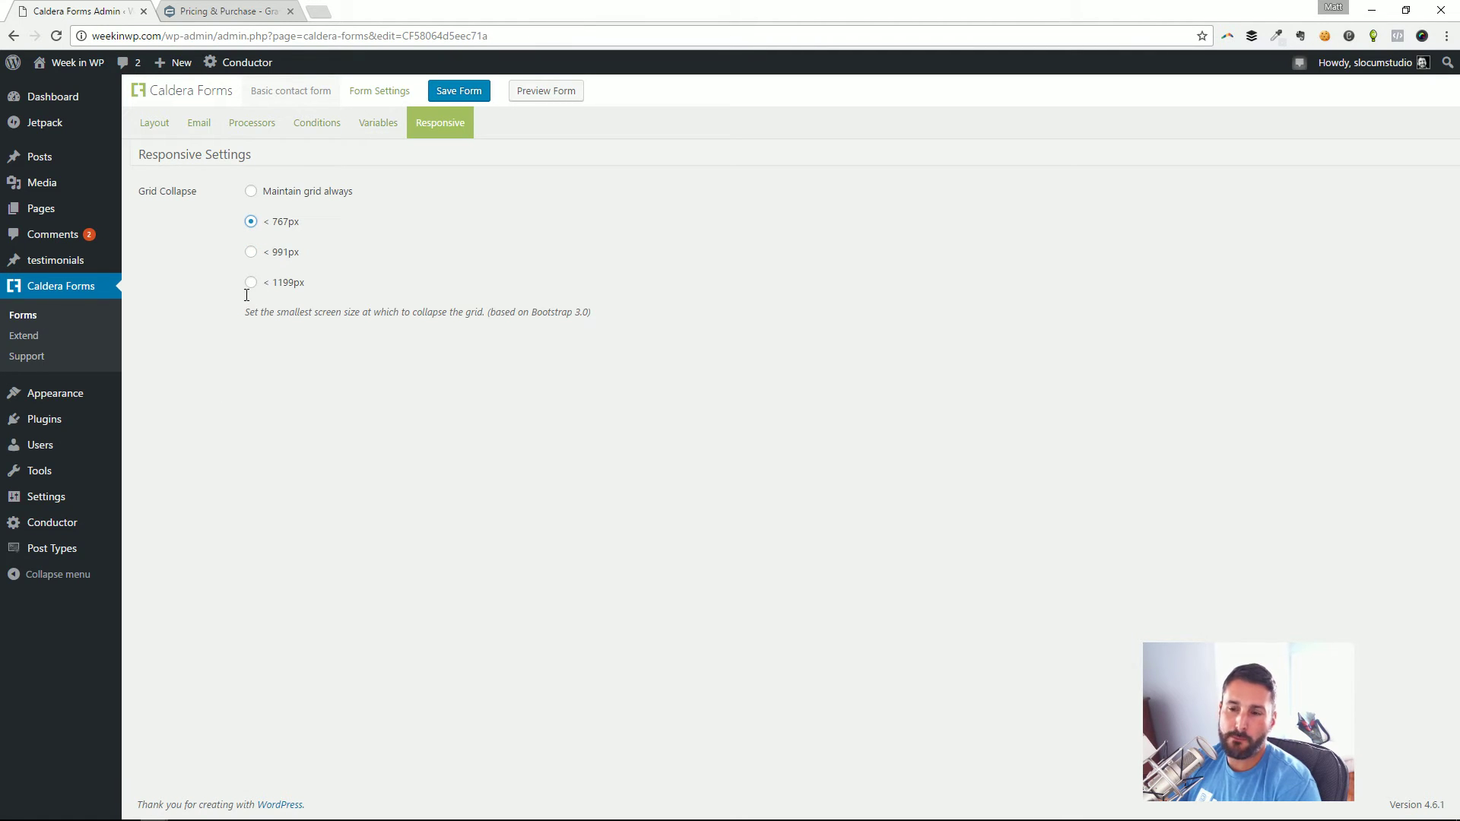
{"action": "left_click", "coordinate": [154, 130]}
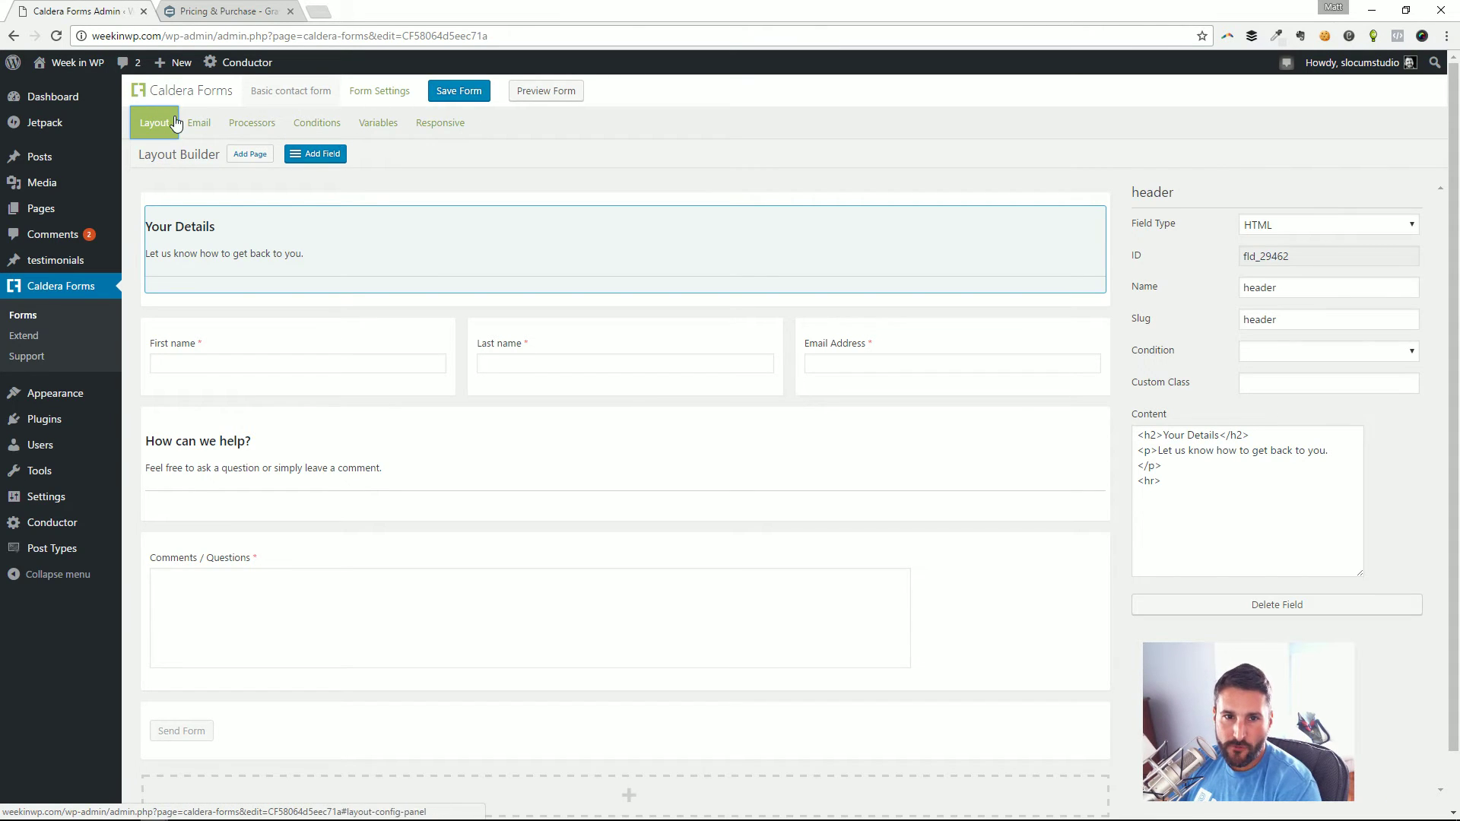
- Cycle through the Processors, Conditions, Variables, Responsive and Email tabs, then save the form from Layout
{"action": "left_click", "coordinate": [226, 127]}
{"action": "left_click", "coordinate": [318, 126]}
{"action": "left_click", "coordinate": [371, 127]}
{"action": "left_click", "coordinate": [430, 127]}
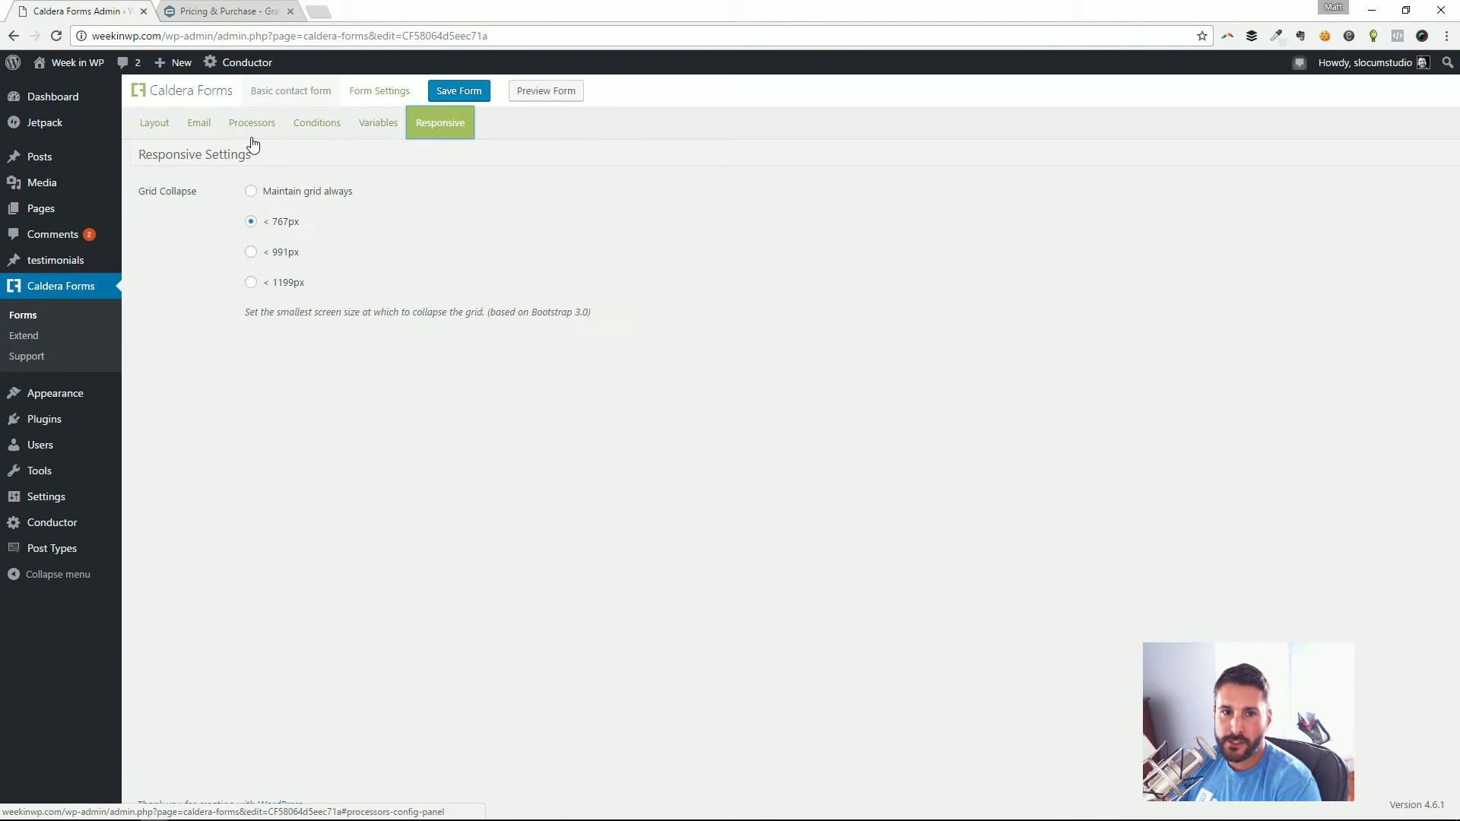
{"action": "left_click", "coordinate": [199, 126]}
{"action": "left_click", "coordinate": [154, 126]}
{"action": "left_click", "coordinate": [460, 91]}
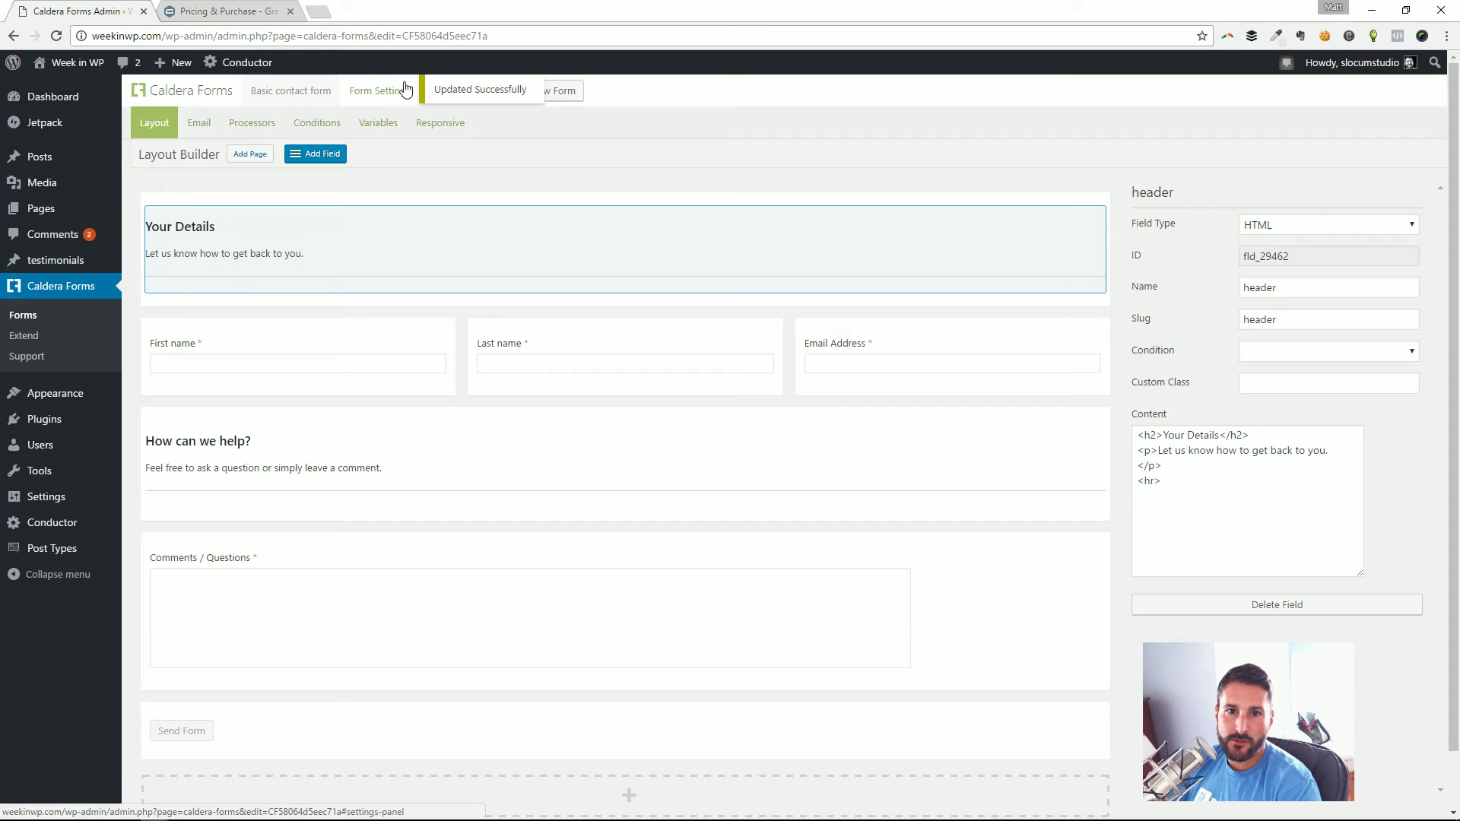
- Open Form Settings and select the Basic contact form shortcode for copying
{"action": "left_click", "coordinate": [390, 101]}
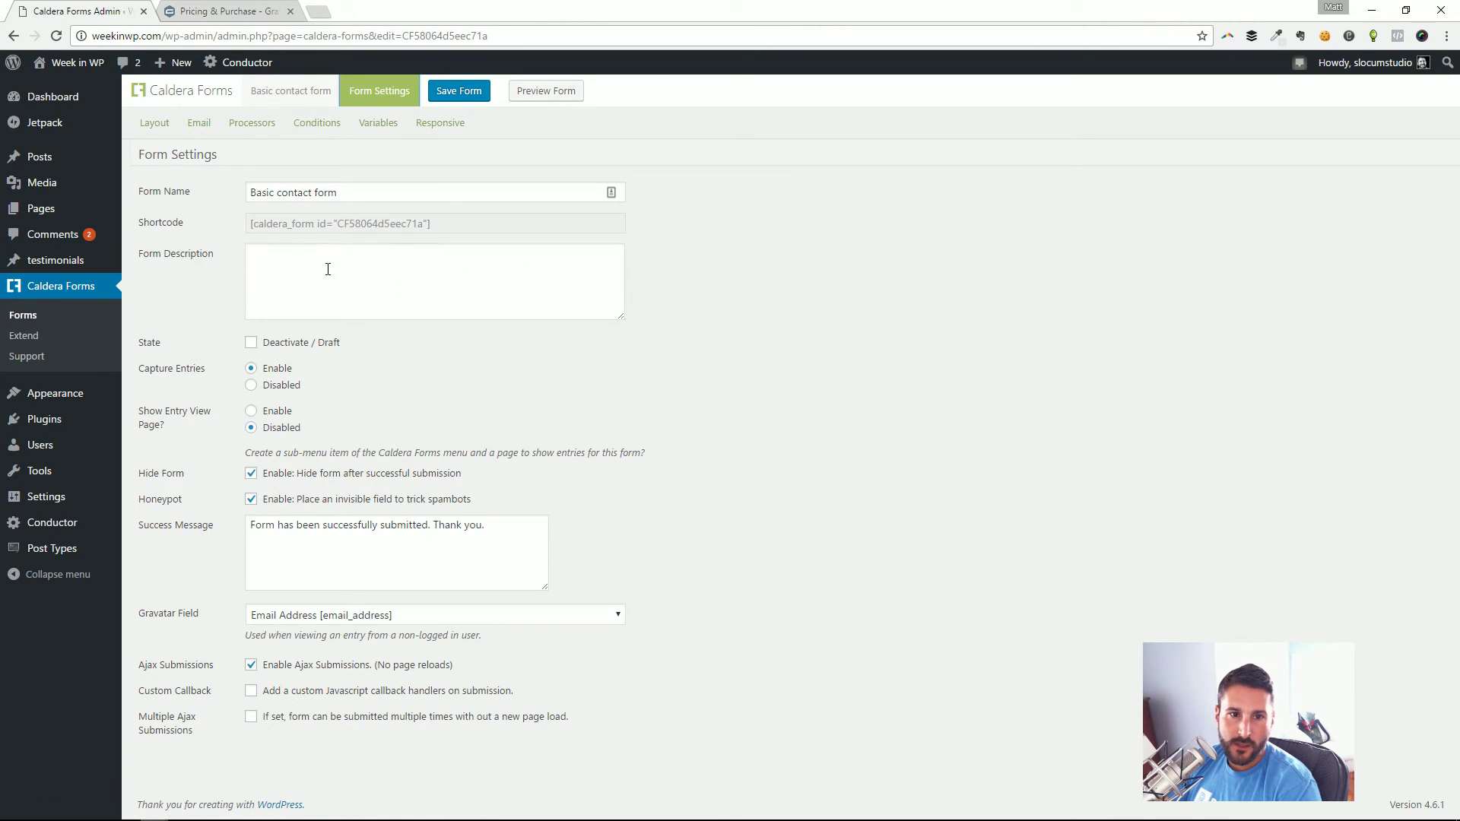
{"action": "left_click", "coordinate": [329, 224]}
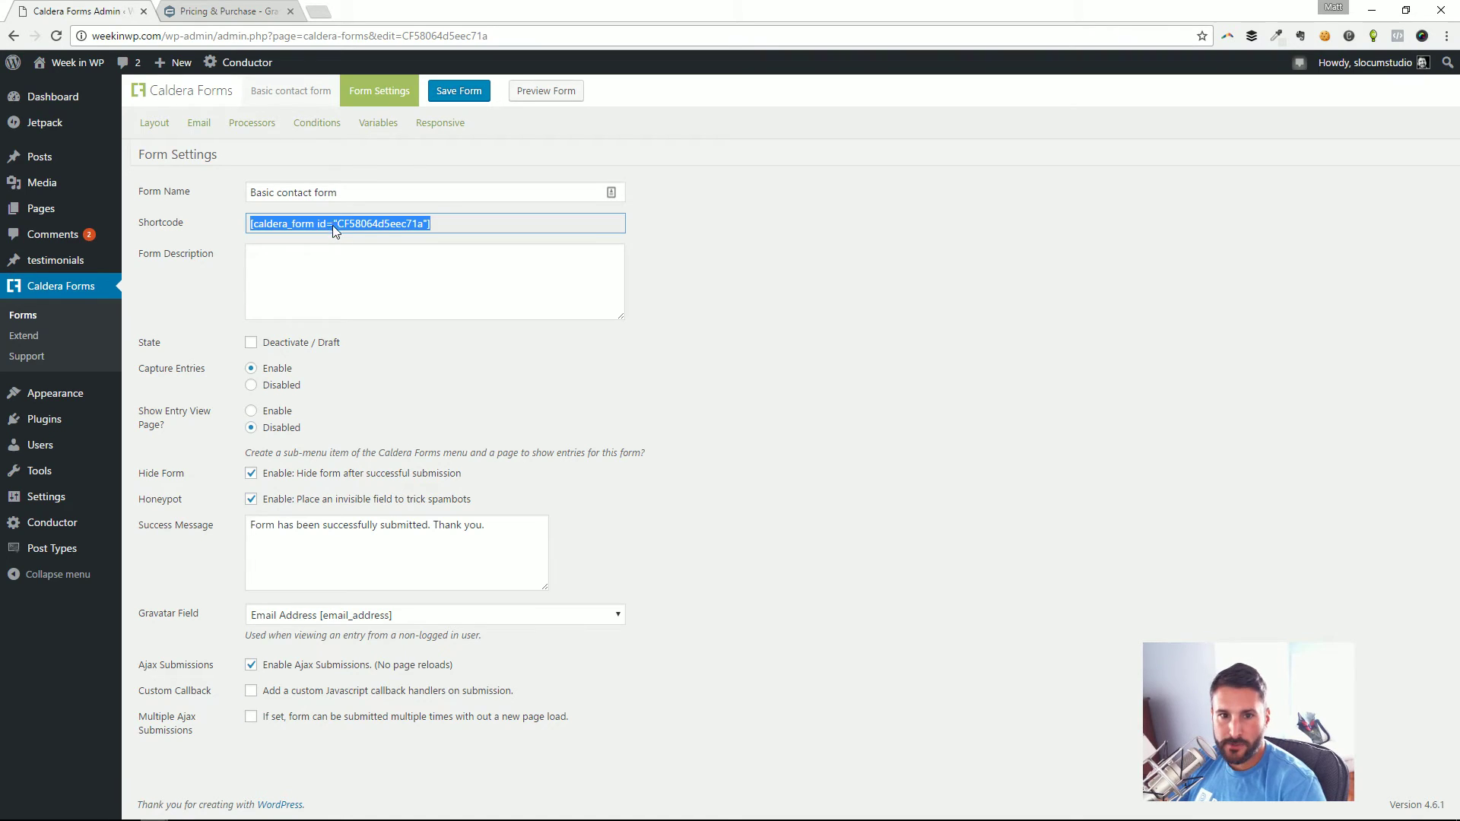
{"action": "left_click", "coordinate": [436, 278]}
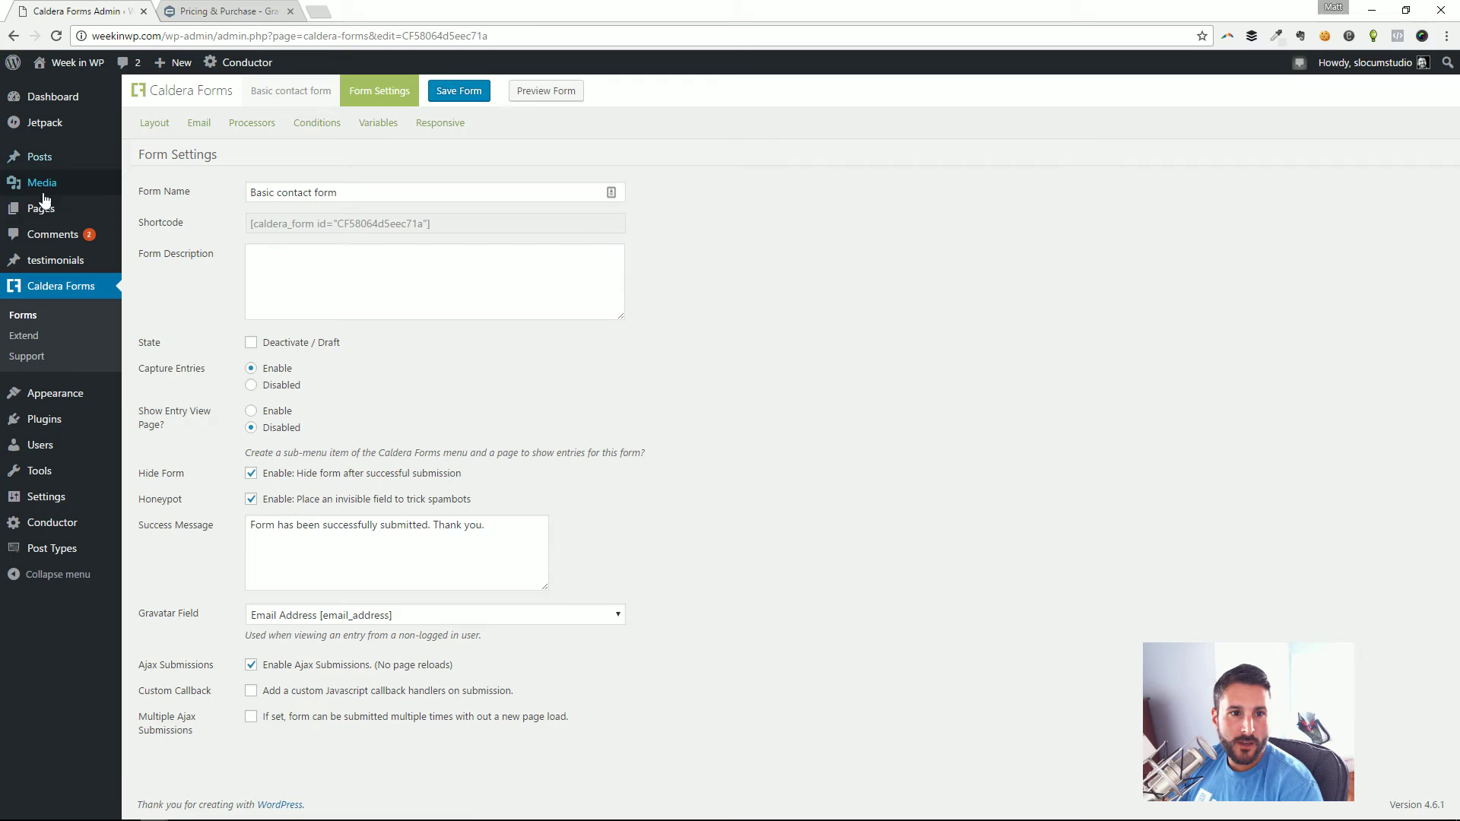
- Open the Home Page and replace its old gravityform shortcode with the Caldera form shortcode
{"action": "left_click", "coordinate": [209, 208]}
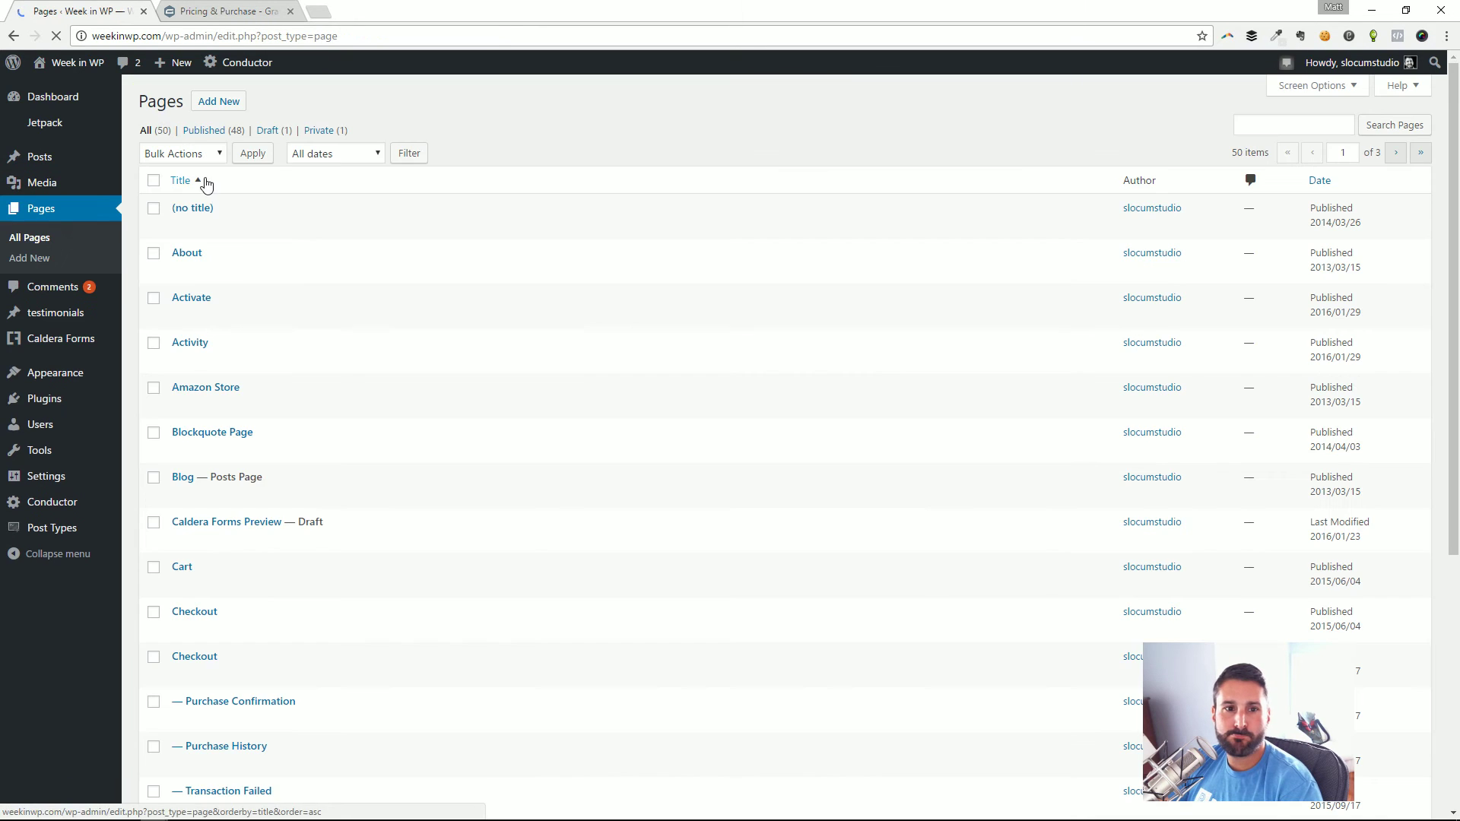
{"action": "scroll", "coordinate": [294, 295], "scroll_direction": "down", "scroll_amount": 5}
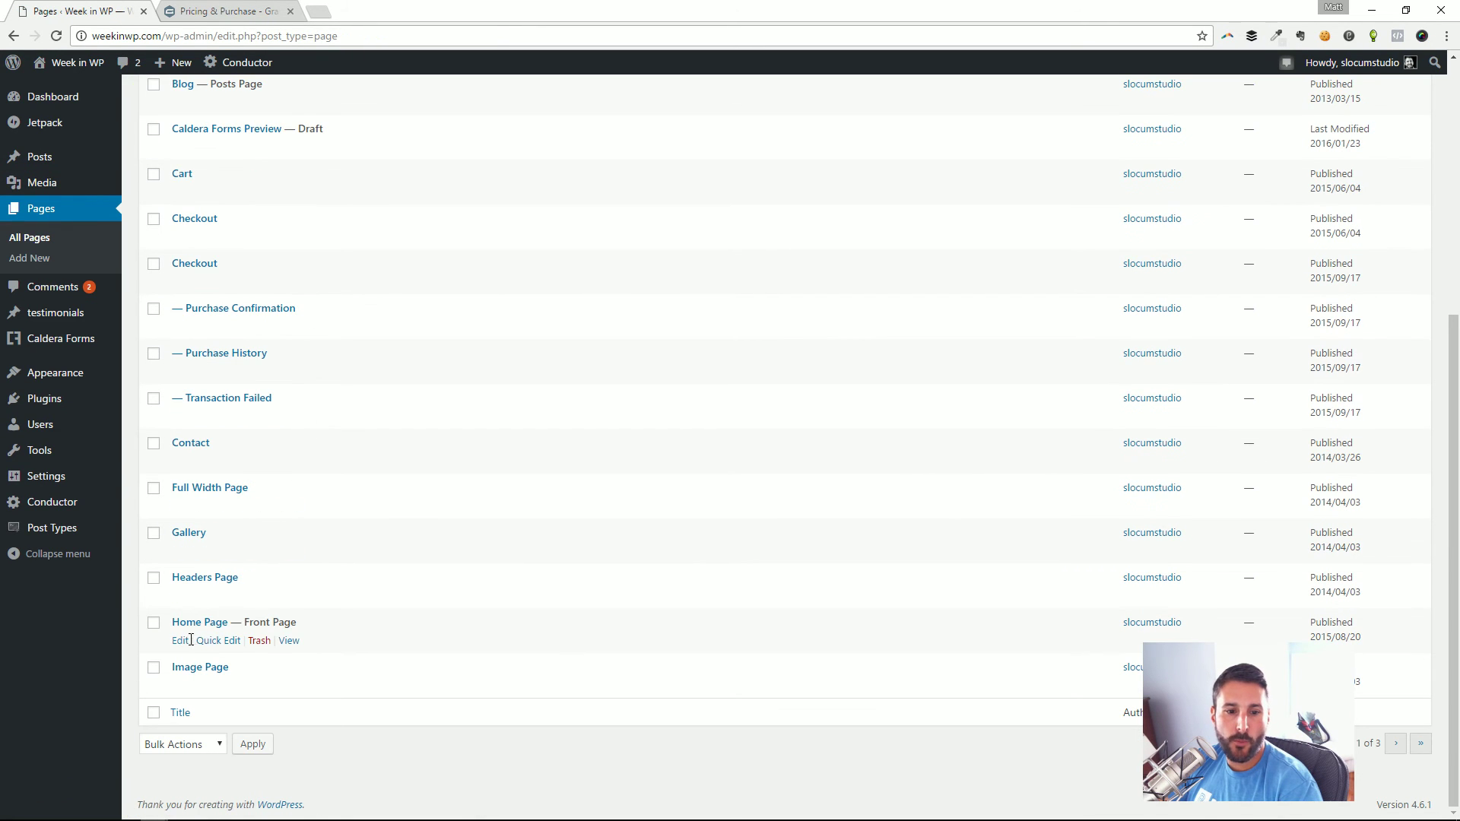
{"action": "left_click", "coordinate": [180, 640]}
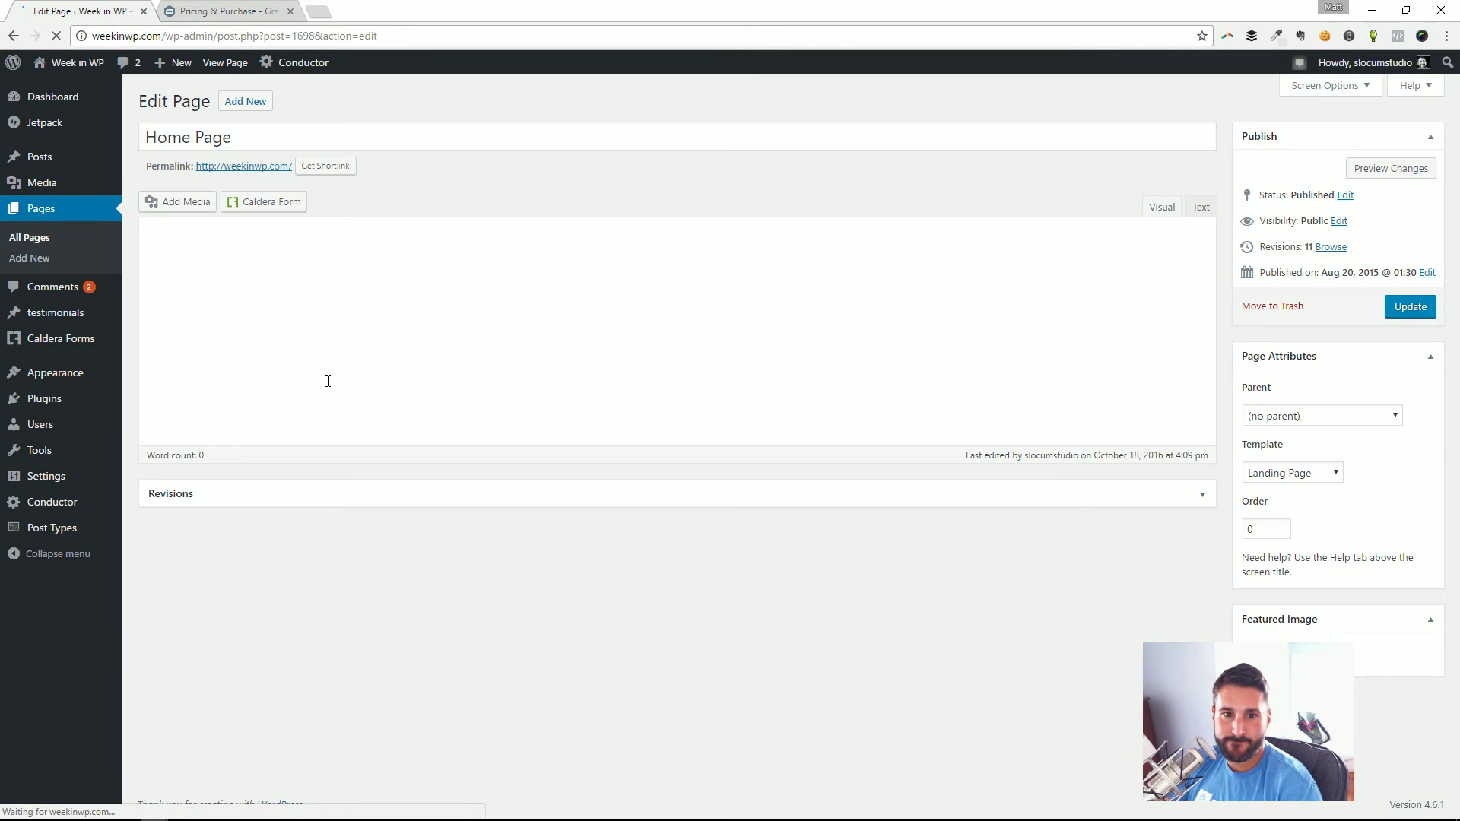
{"action": "key", "text": "ctrl+a"}
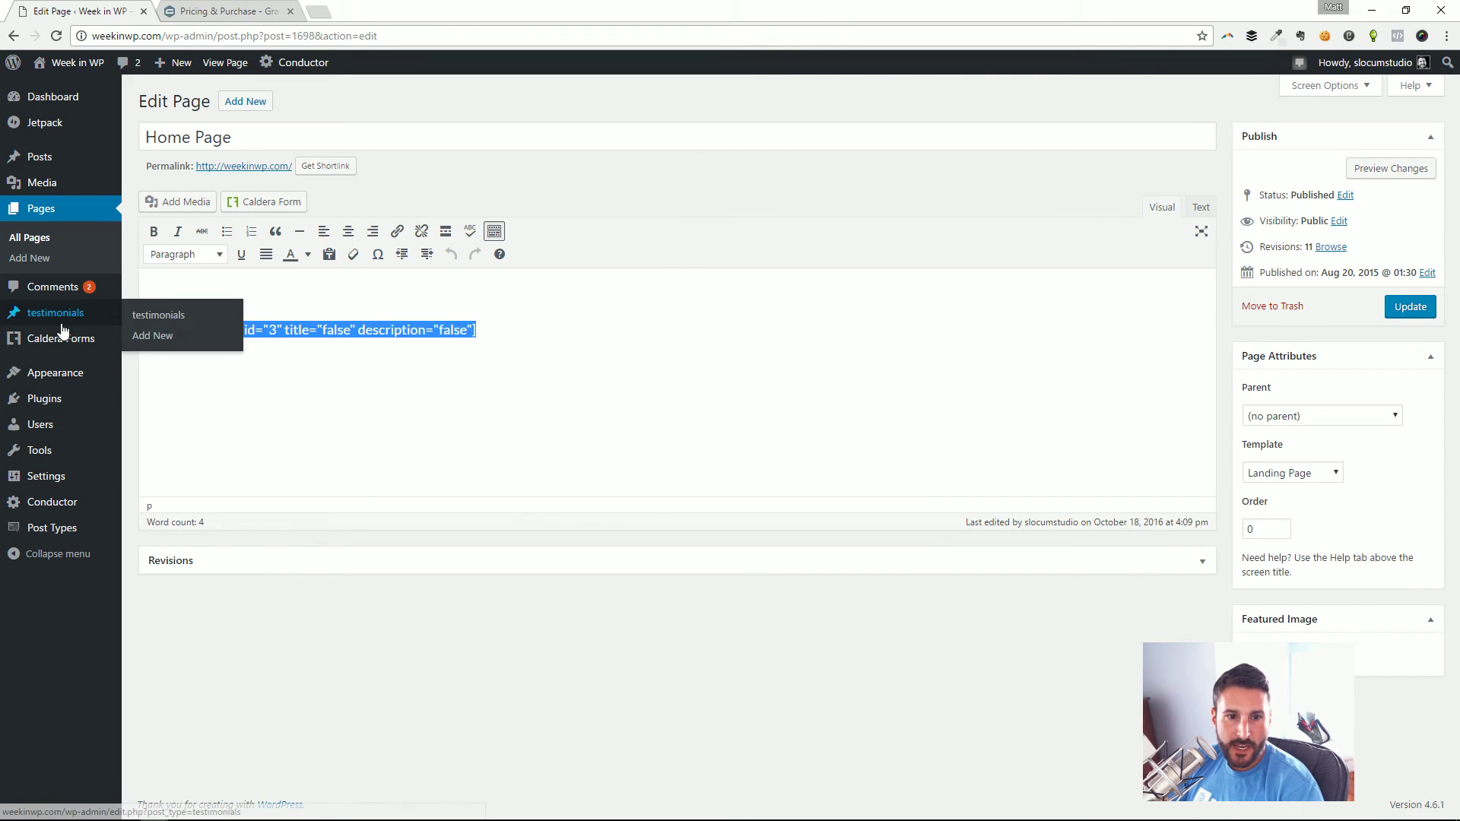
{"action": "key", "text": "ctrl+v"}
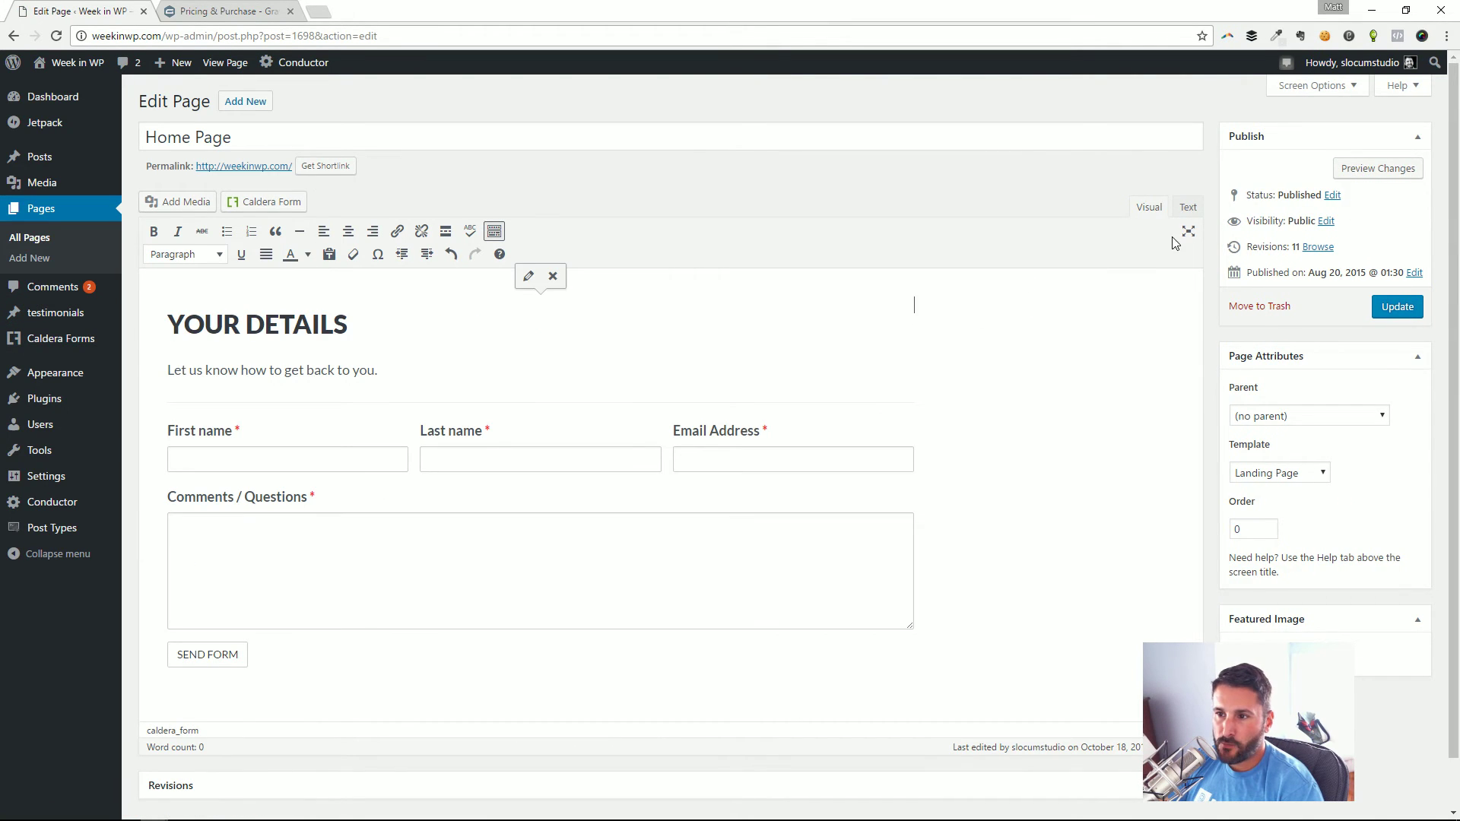
- Check the Text and Visual views, then insert a blank paragraph above the embedded form
{"action": "left_click", "coordinate": [1188, 207]}
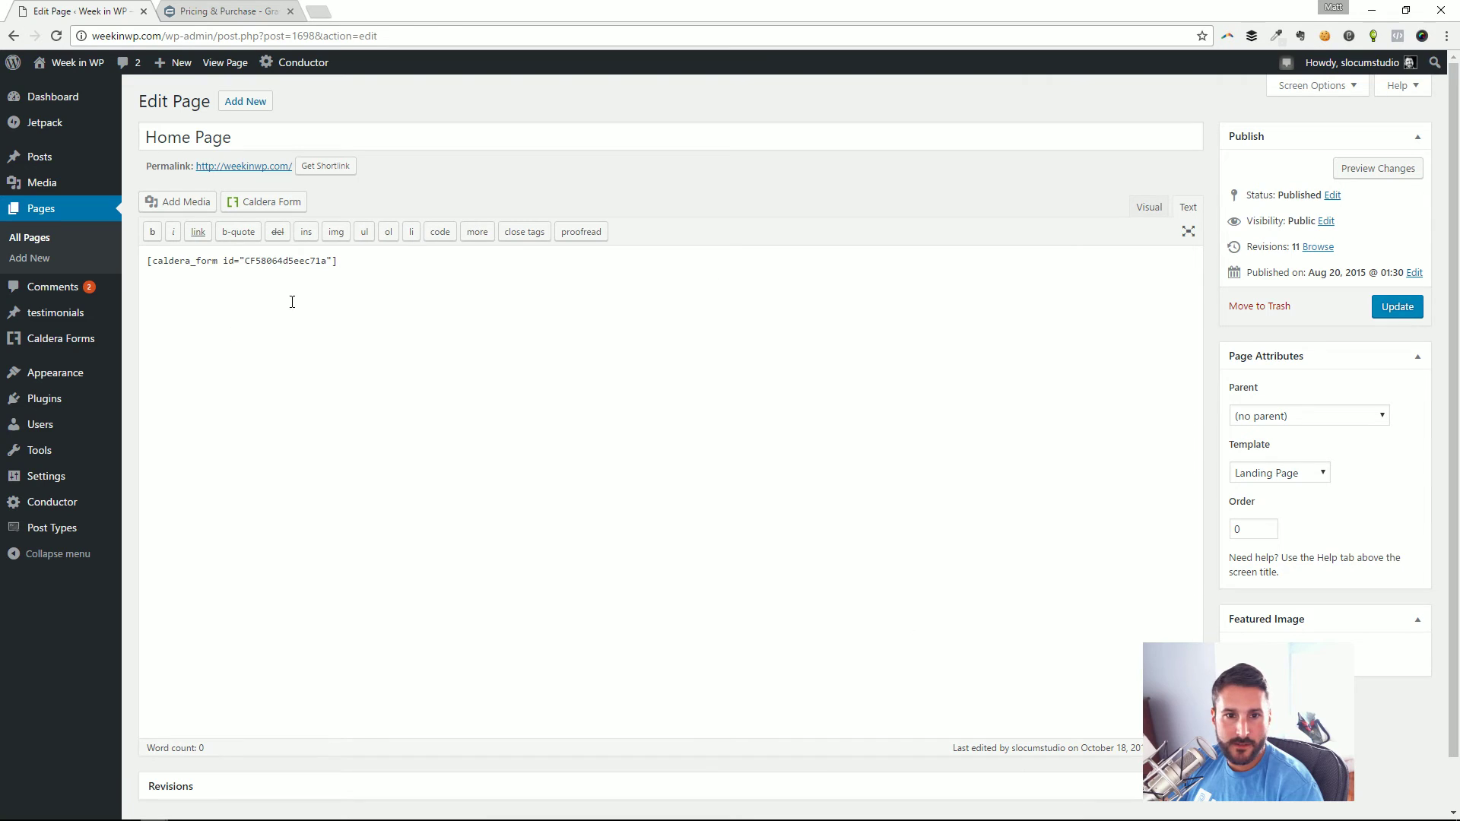
{"action": "left_click", "coordinate": [1149, 207]}
{"action": "scroll", "coordinate": [339, 421], "scroll_direction": "down", "scroll_amount": 1}
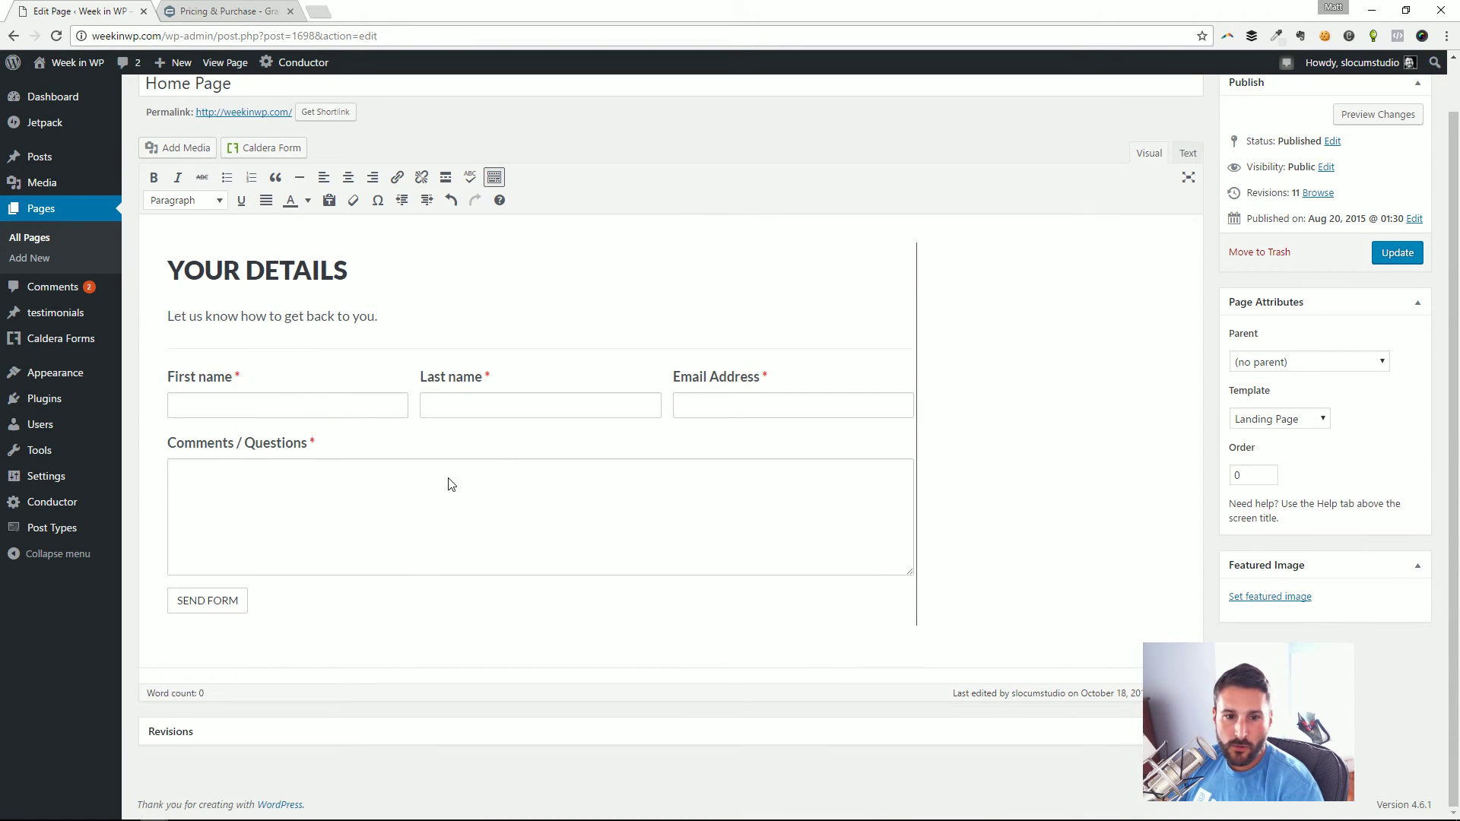
{"action": "left_click", "coordinate": [418, 474]}
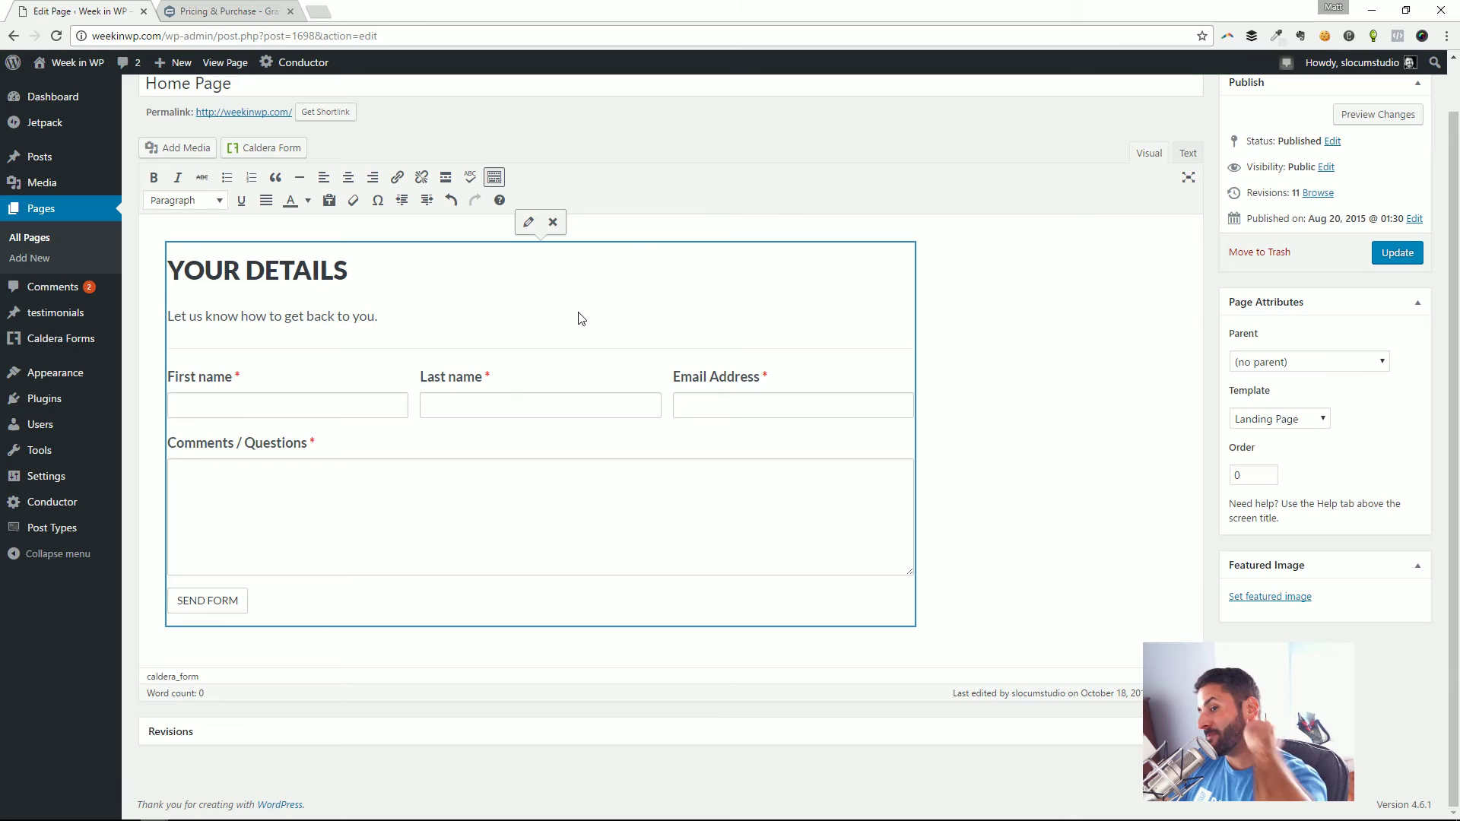
{"action": "left_click", "coordinate": [190, 238]}
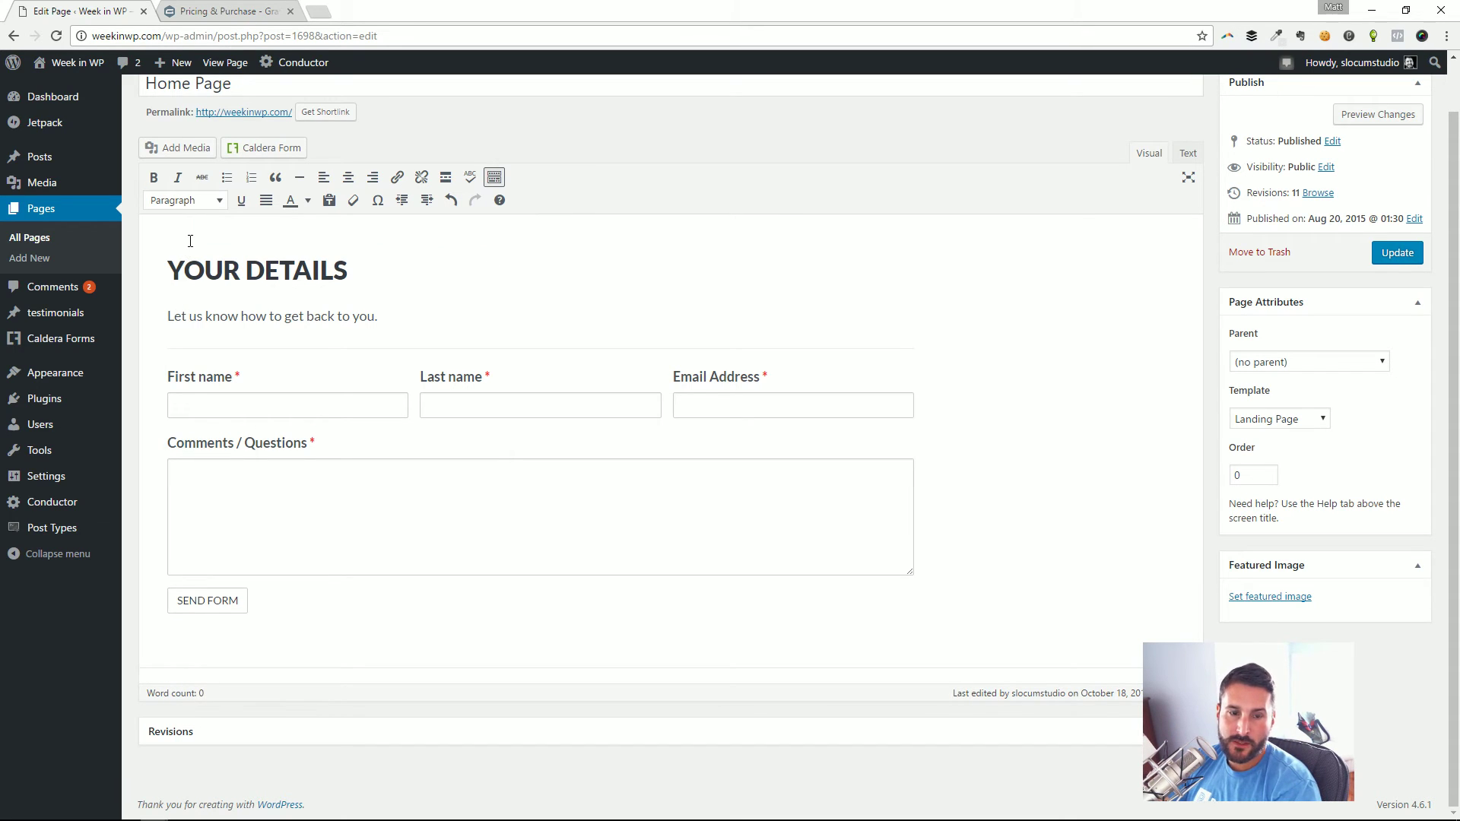
{"action": "key", "text": "Return"}
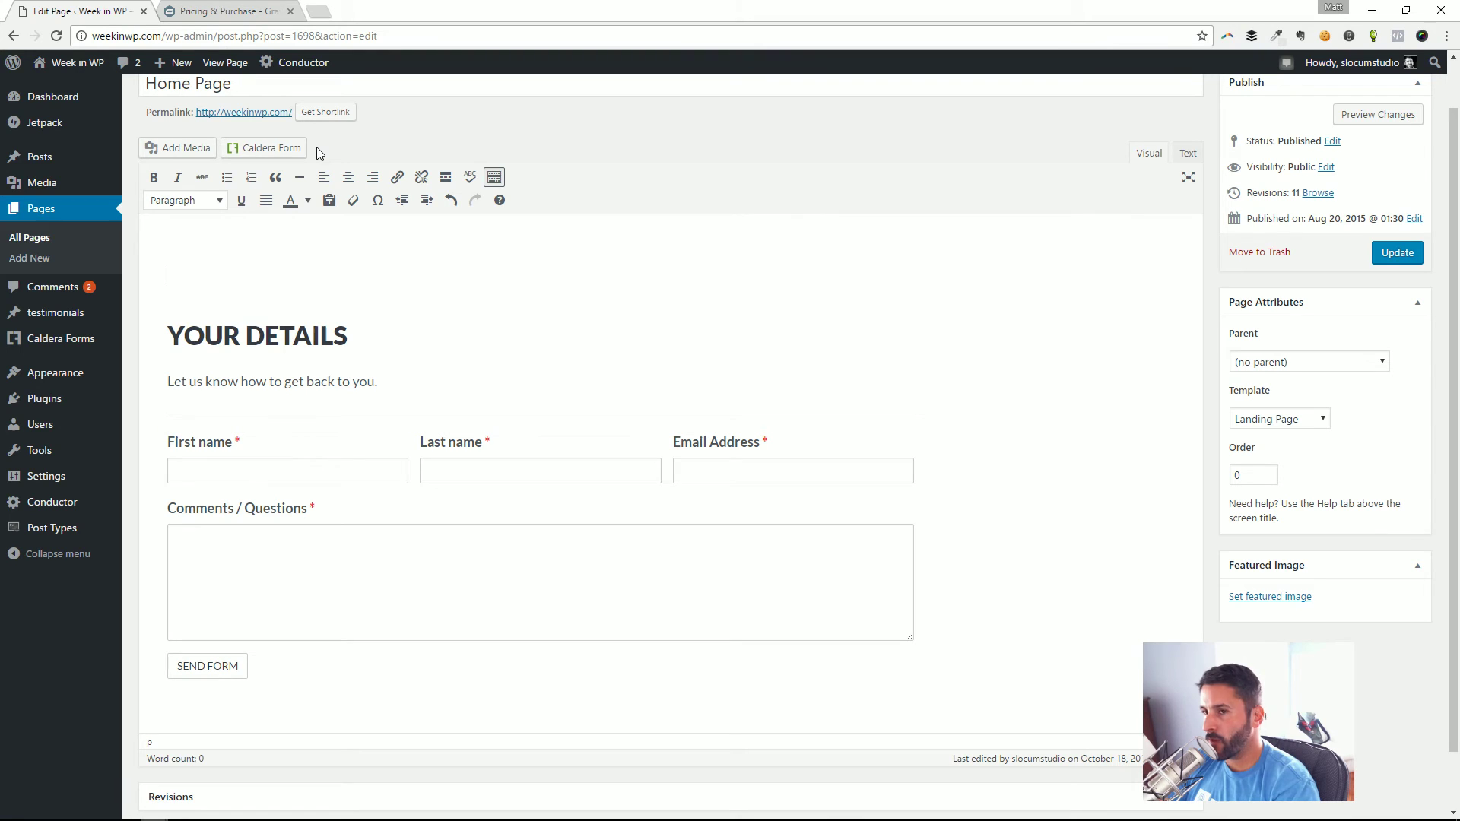
{"action": "left_click", "coordinate": [456, 562]}
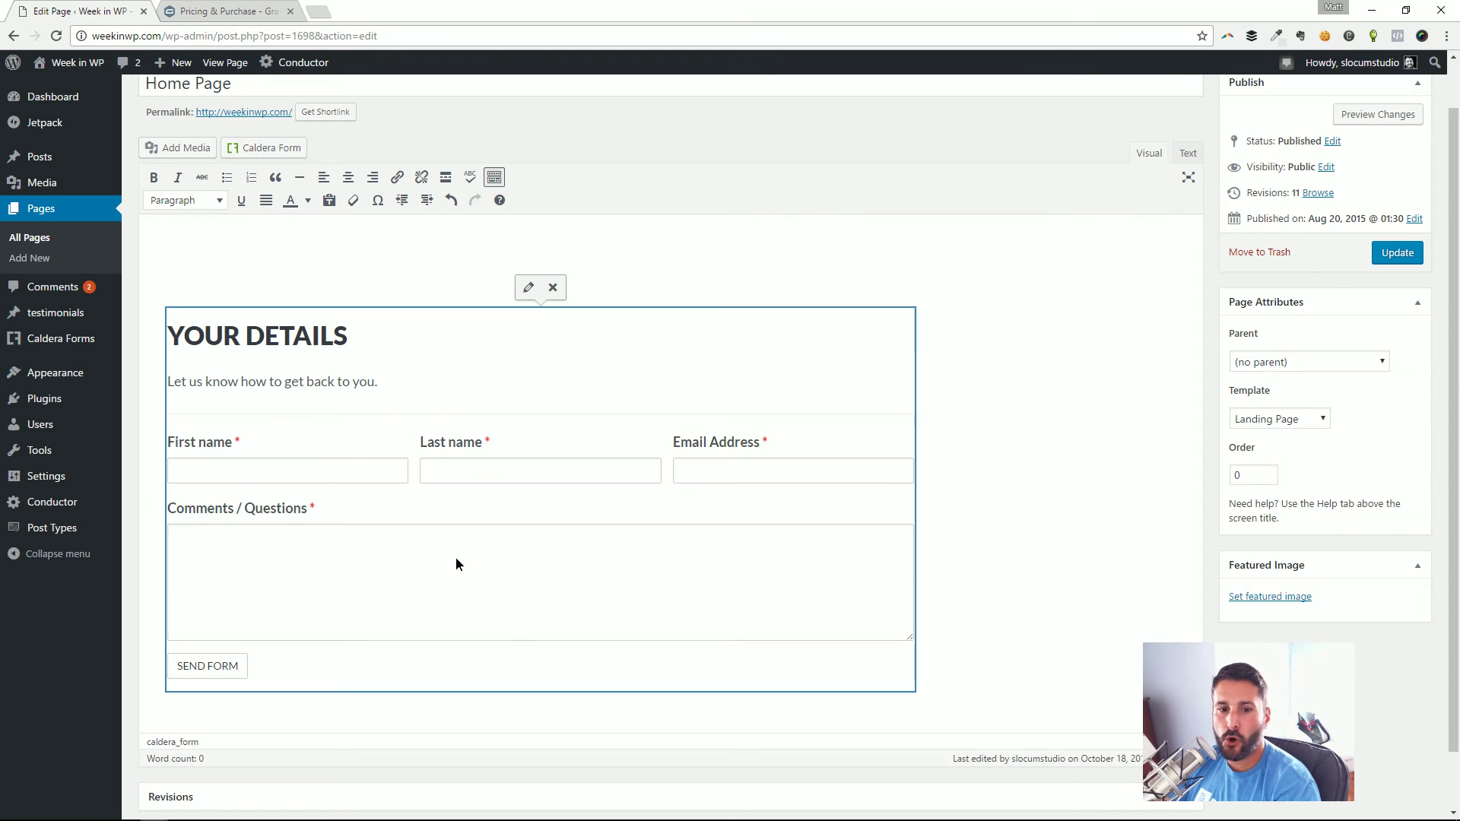
{"action": "scroll", "coordinate": [711, 475], "scroll_direction": "down", "scroll_amount": 1}
{"action": "left_click", "coordinate": [1010, 472]}
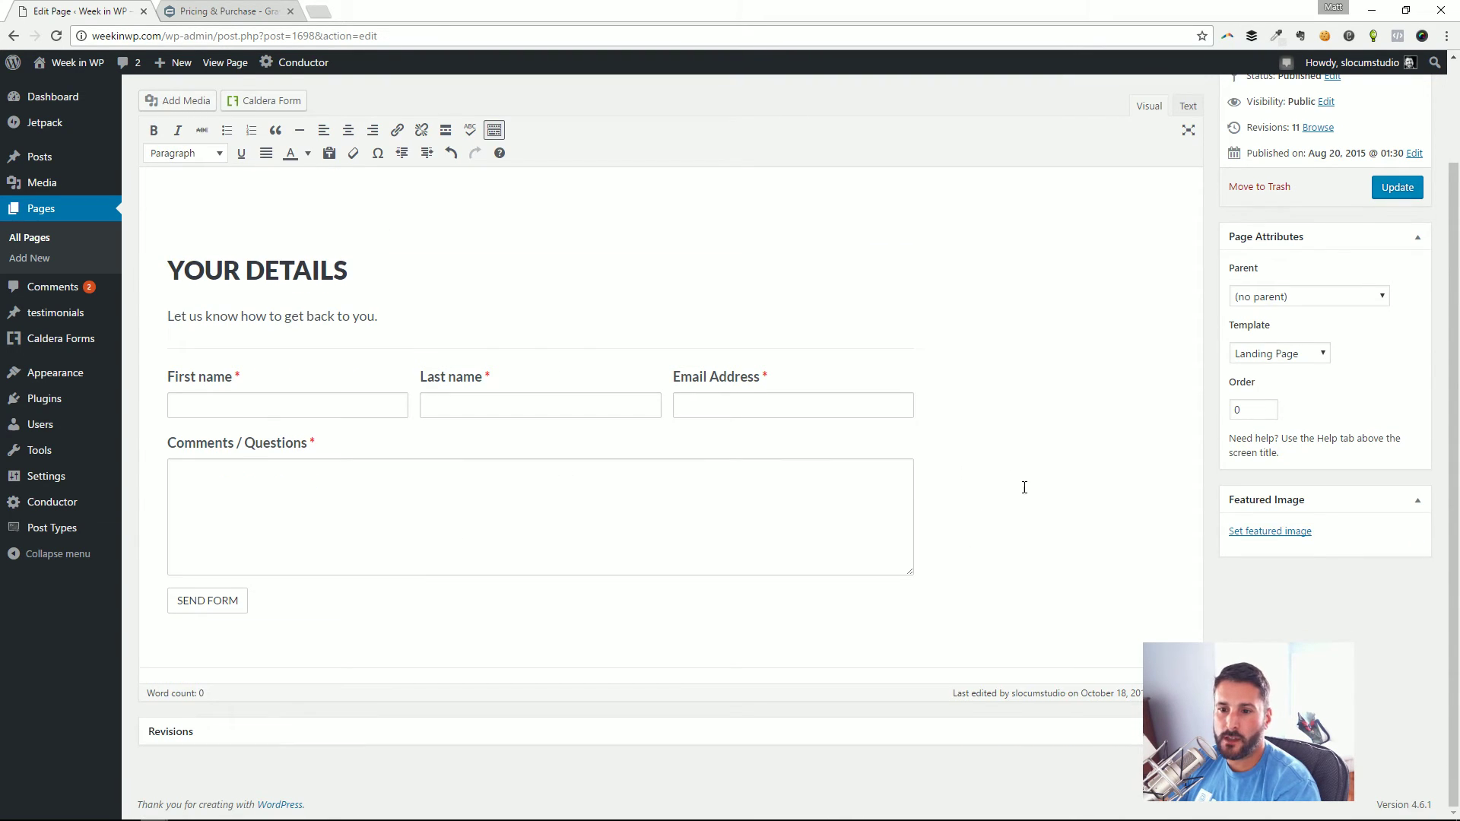
{"action": "scroll", "coordinate": [749, 505], "scroll_direction": "up", "scroll_amount": 2}
{"action": "left_click", "coordinate": [468, 314]}
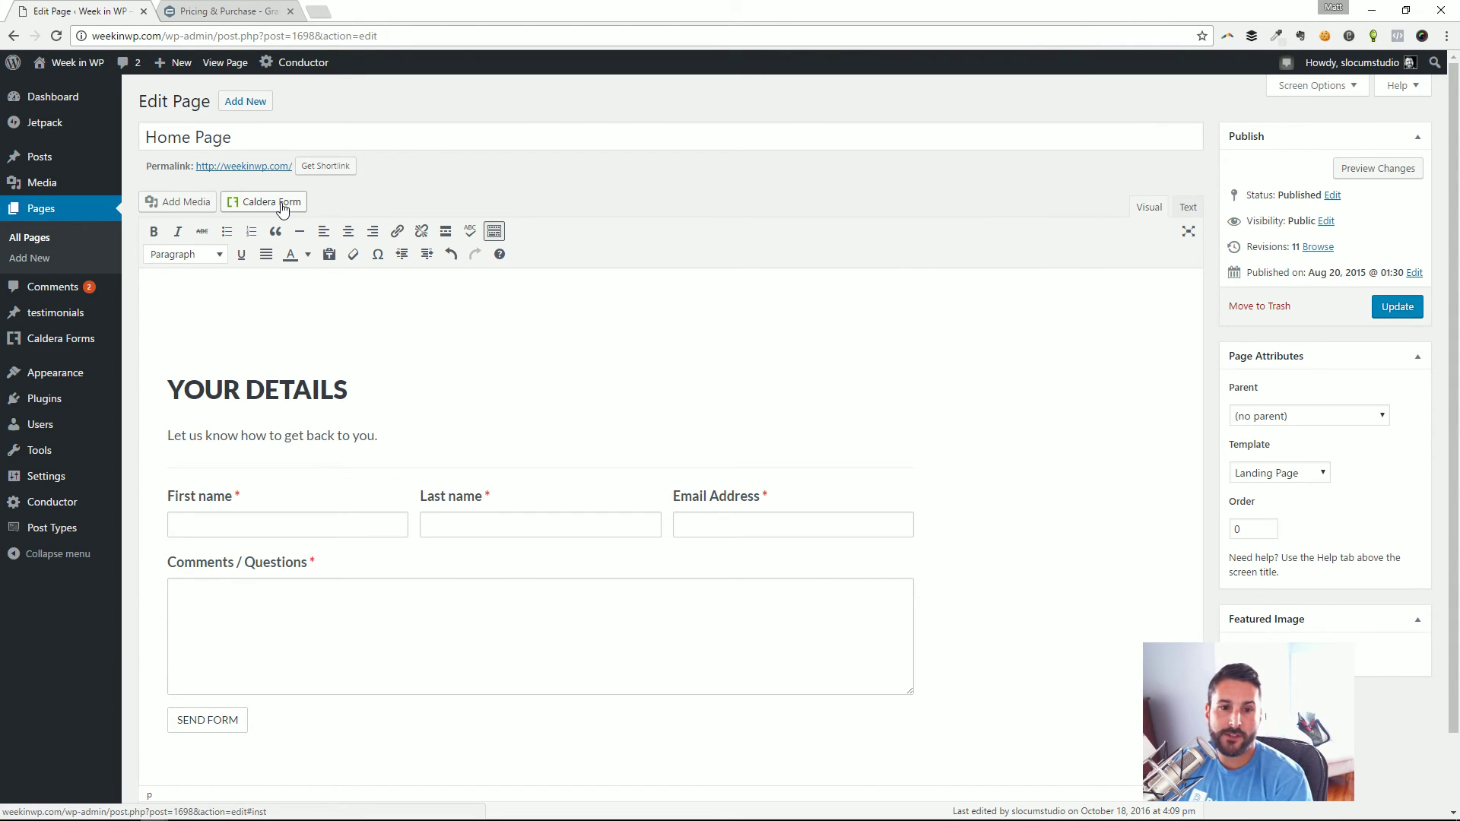
- Save the Home Page and pick Basic contact form in the Caldera Form insert dialog
{"action": "left_click", "coordinate": [1398, 307]}
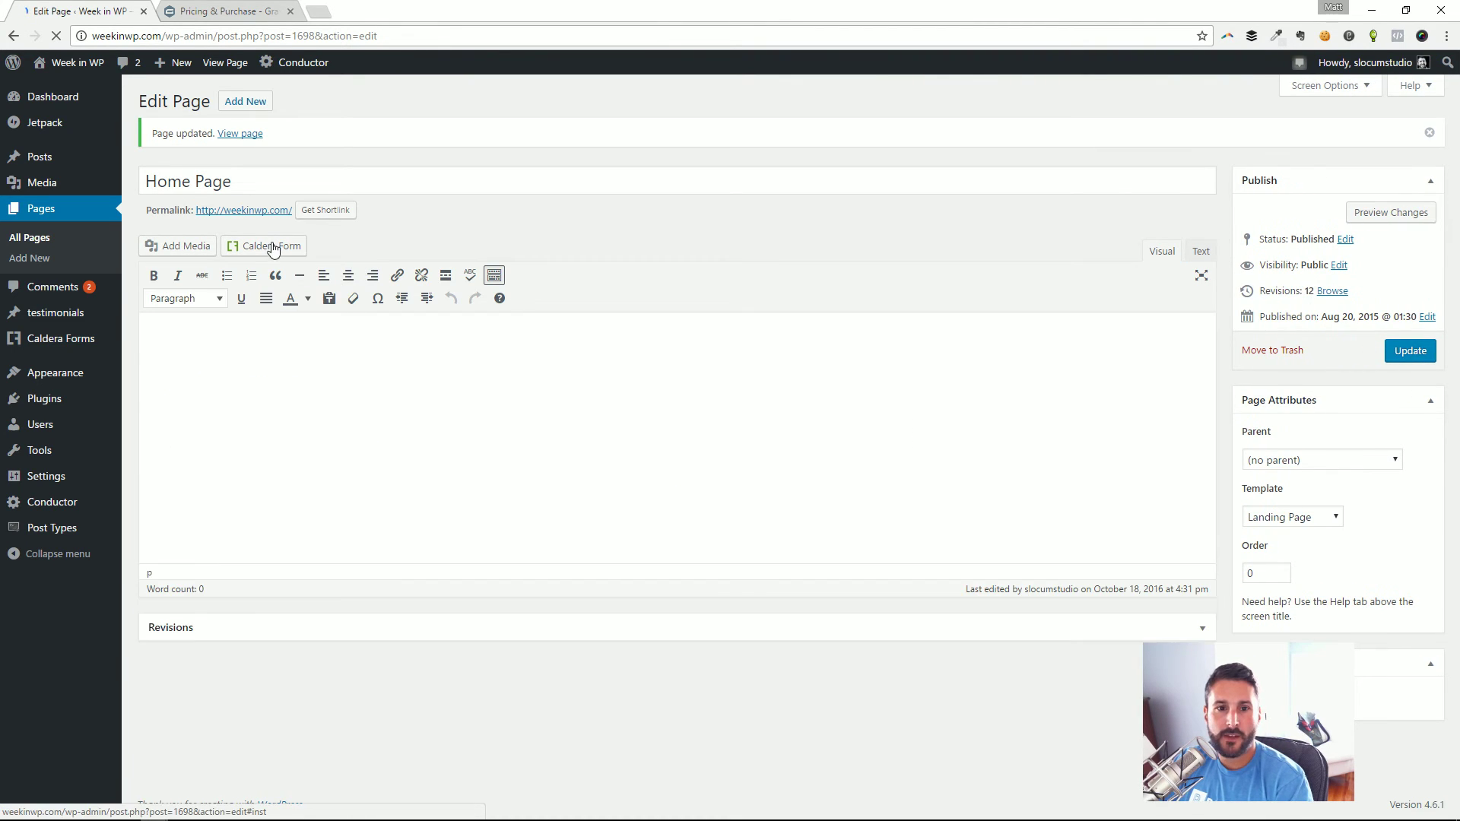
{"action": "left_click", "coordinate": [283, 246]}
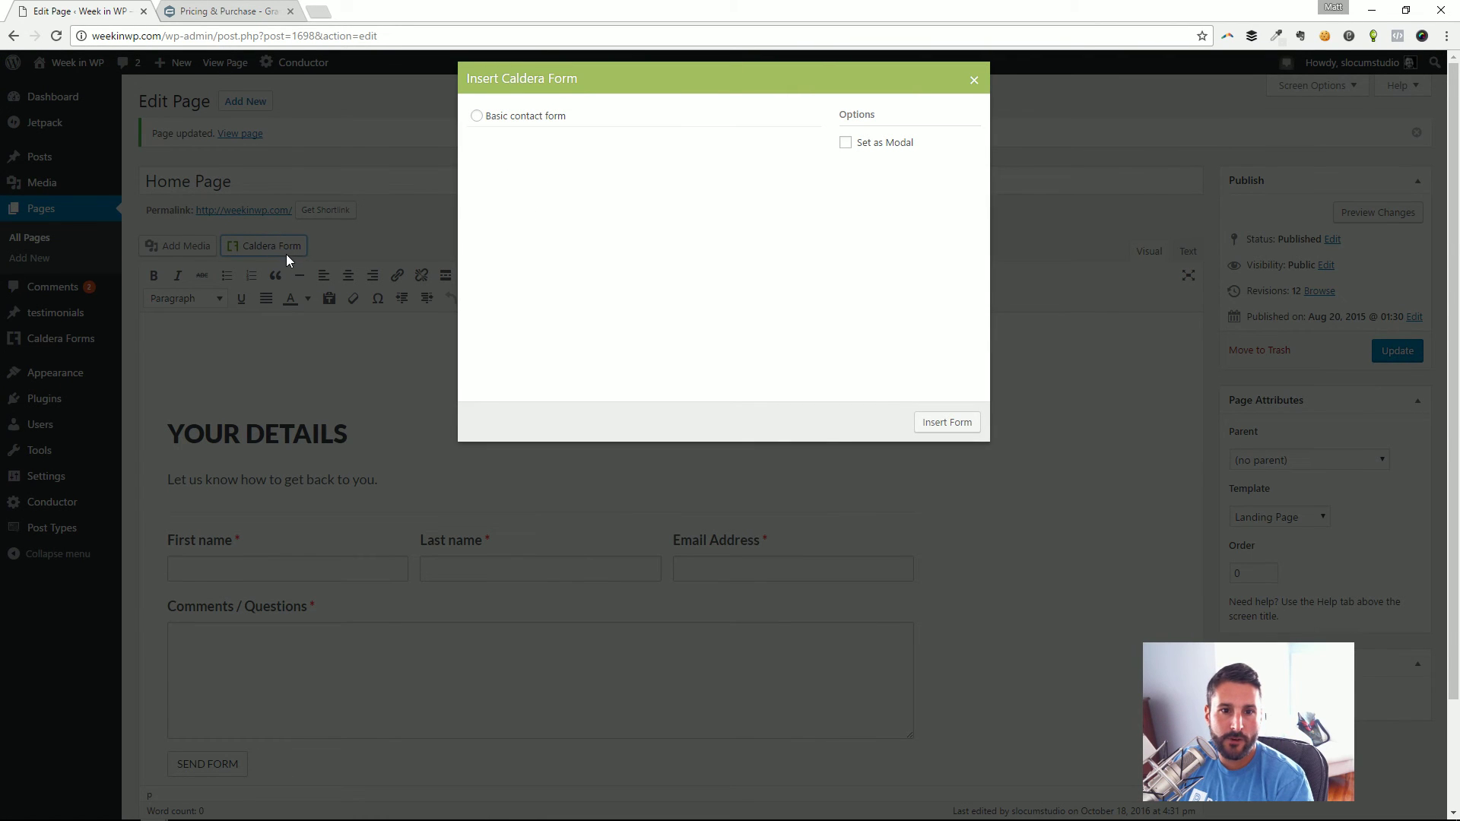
{"action": "left_click", "coordinate": [499, 119]}
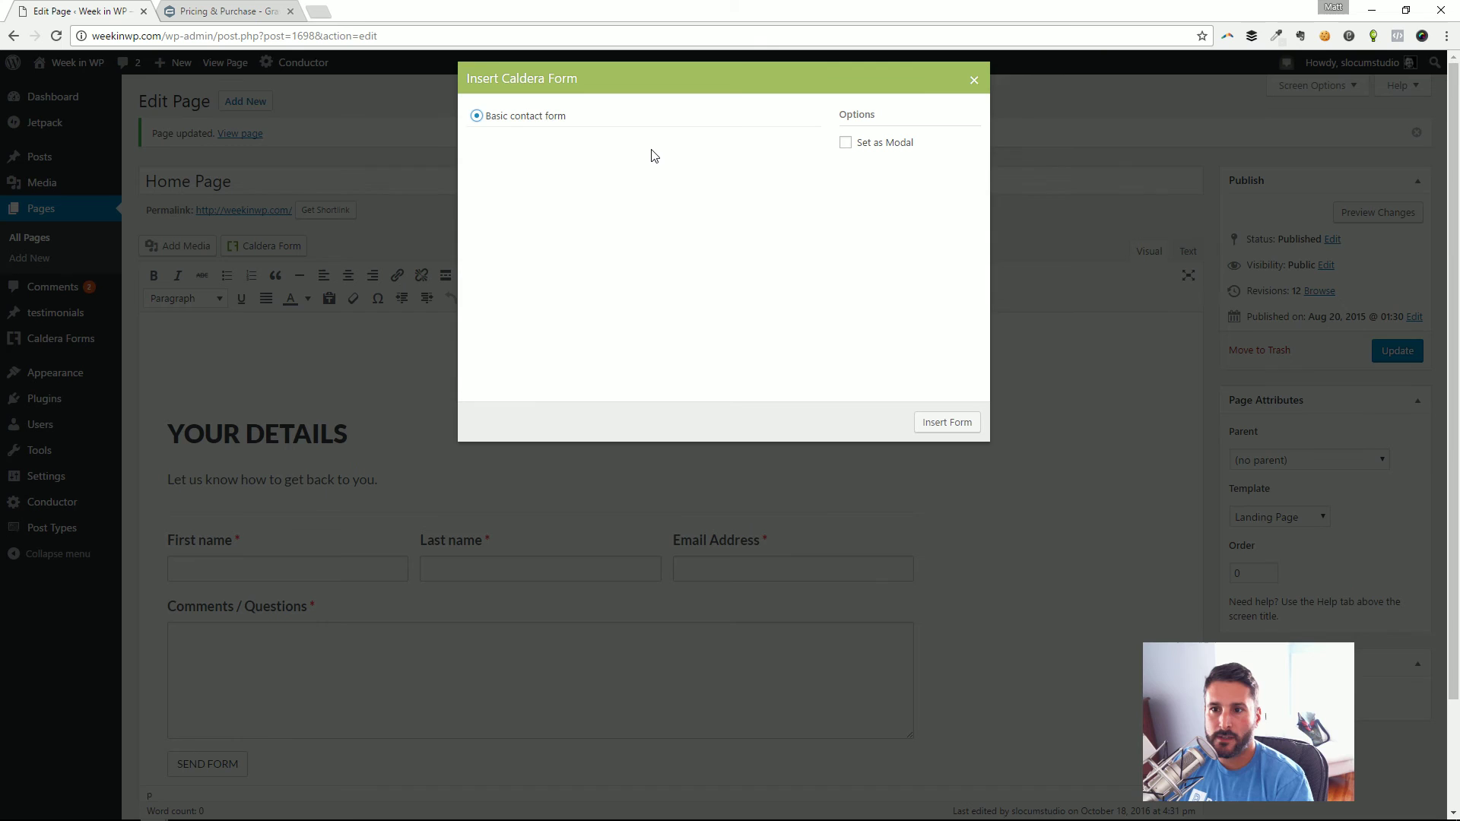
- Insert the form as a modal with a Link trigger and update the page
{"action": "left_click", "coordinate": [891, 147]}
{"action": "left_click", "coordinate": [939, 190]}
{"action": "left_click", "coordinate": [941, 202]}
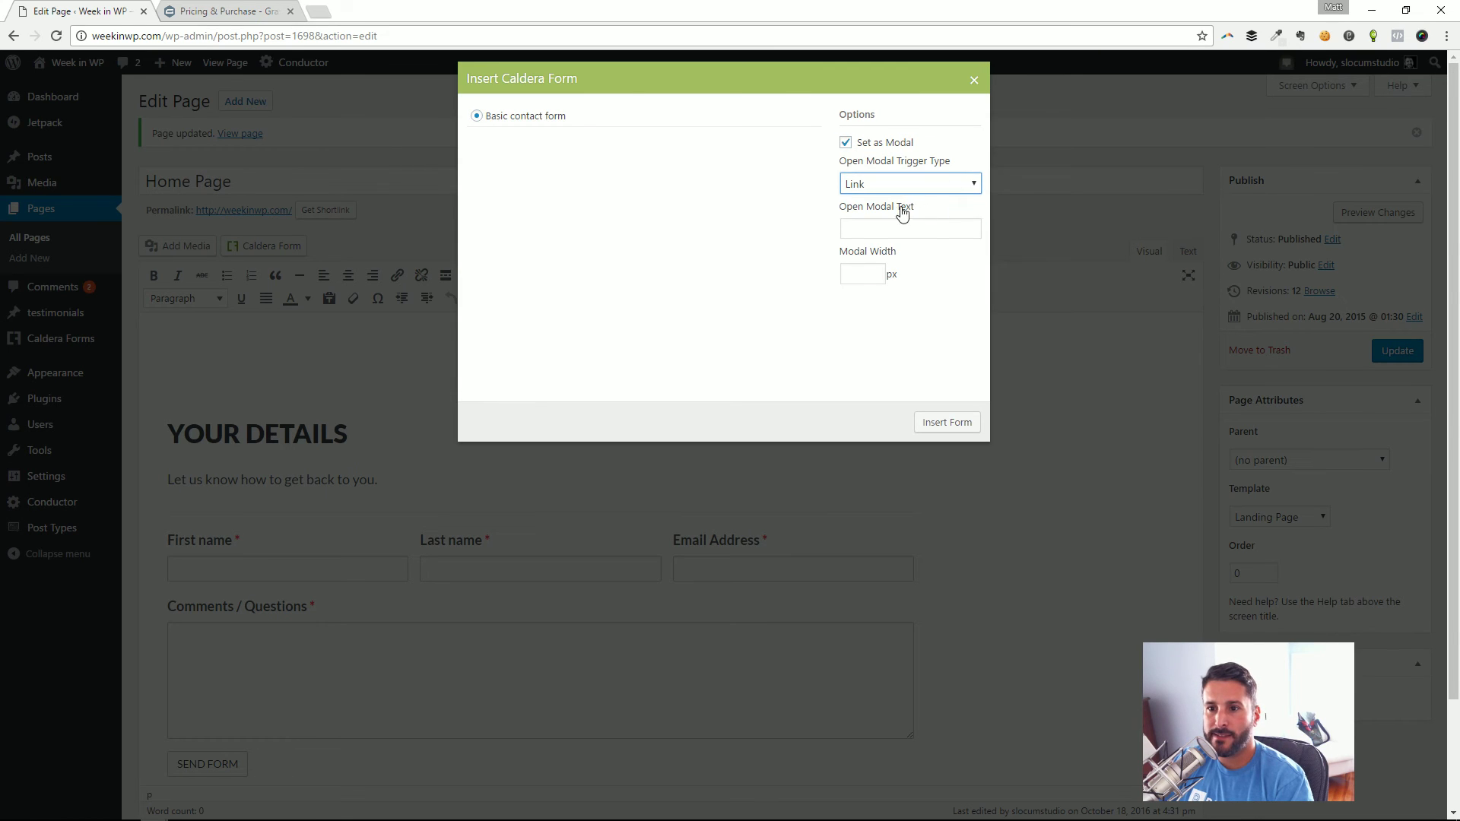
{"action": "left_click", "coordinate": [935, 184]}
{"action": "left_click", "coordinate": [910, 203]}
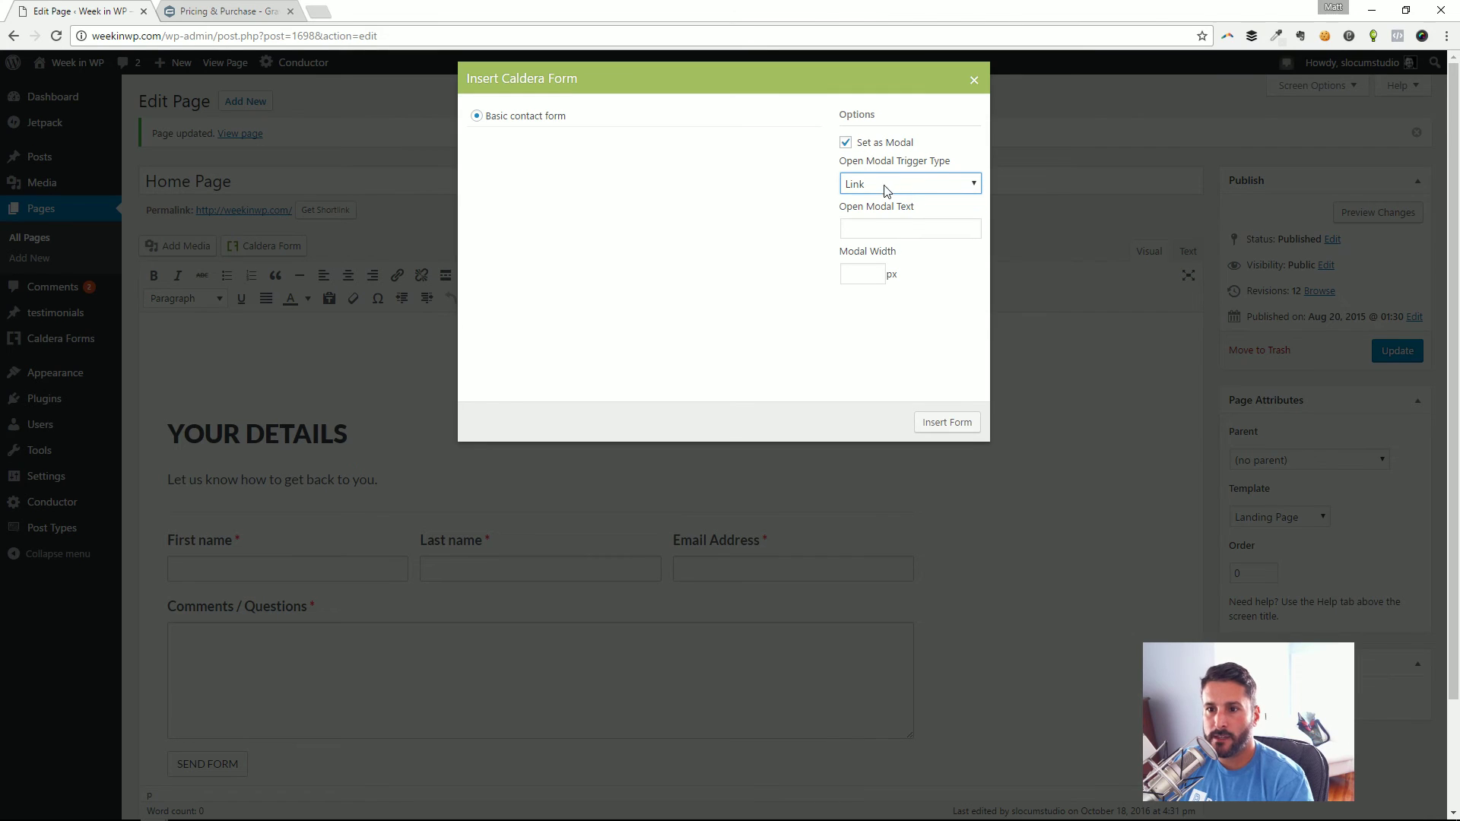
{"action": "left_click", "coordinate": [889, 228]}
{"action": "left_click", "coordinate": [845, 287]}
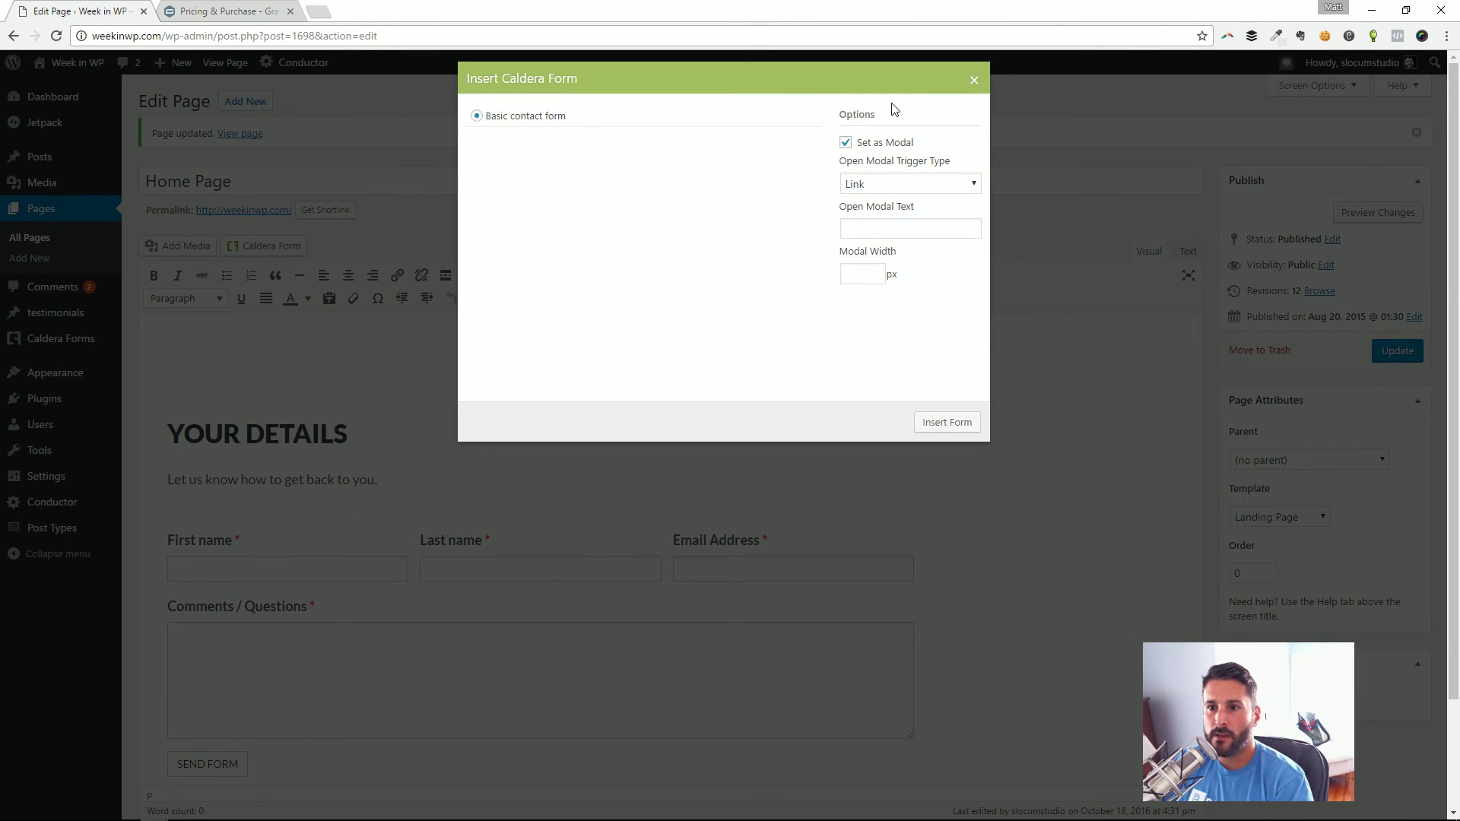
{"action": "left_click", "coordinate": [947, 423]}
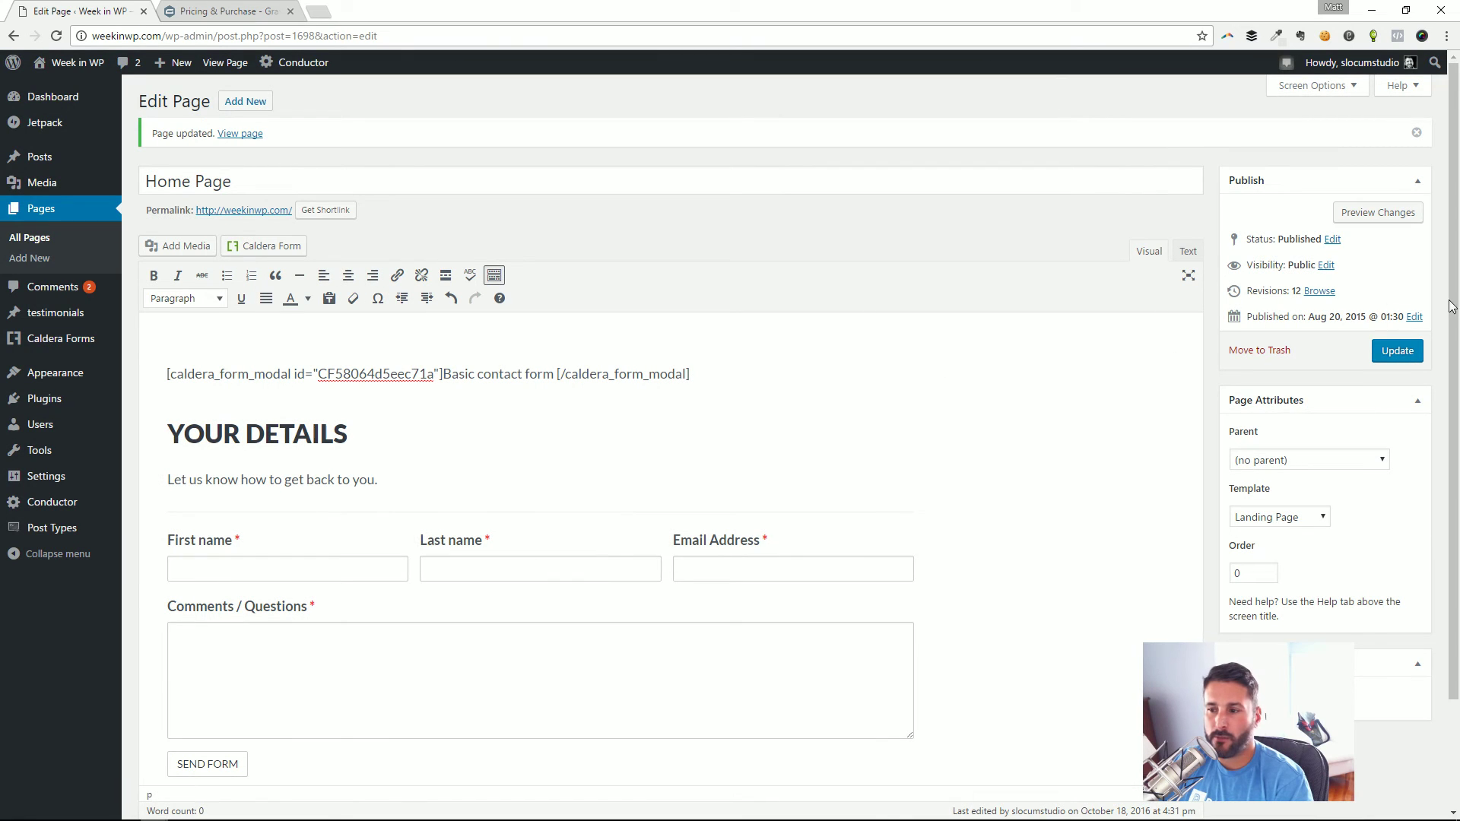
{"action": "left_click", "coordinate": [1398, 351]}
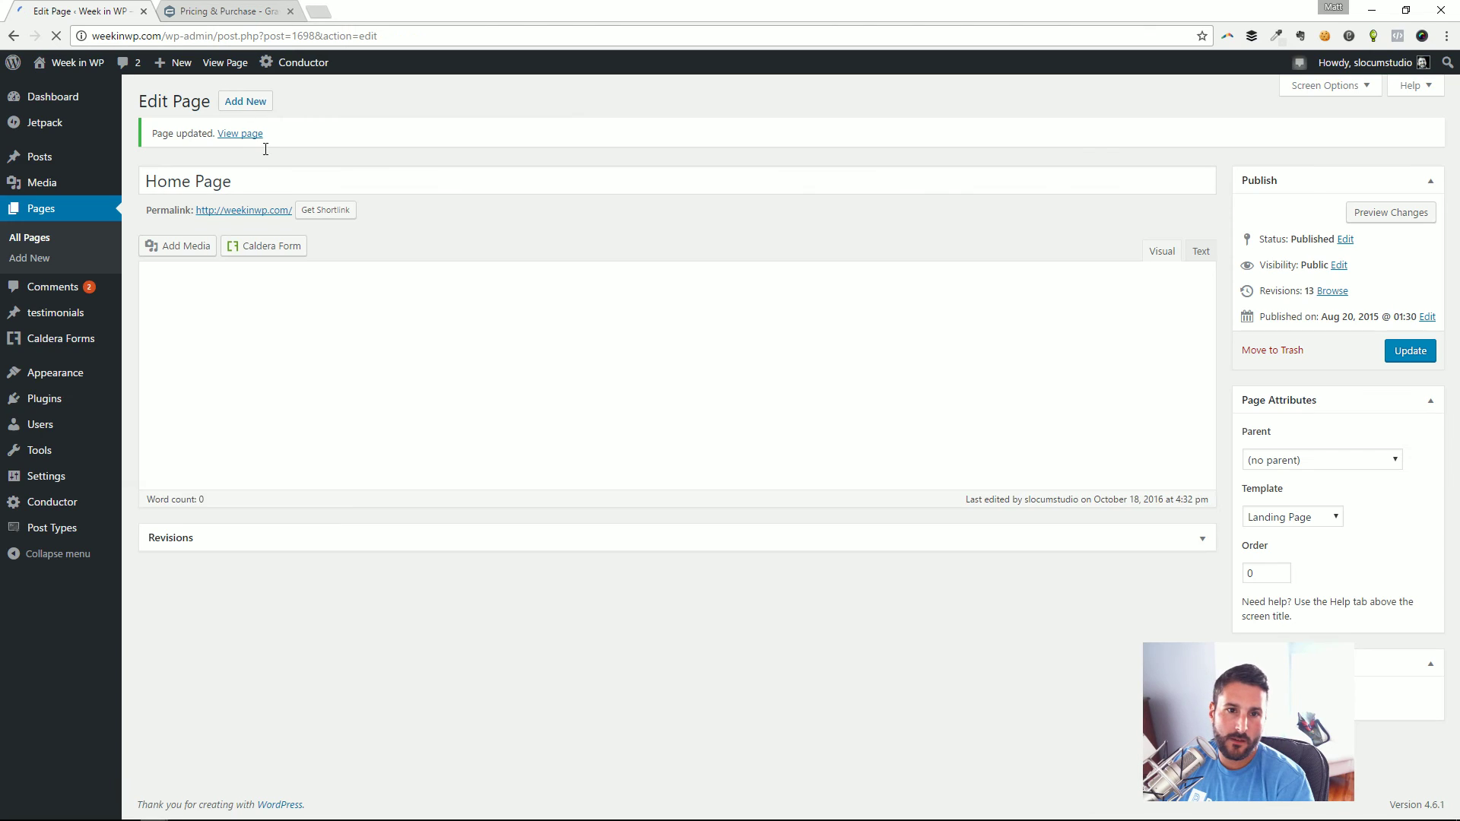
- Open the live Home Page and click through the inline form's name, email and comments fields
{"action": "left_click", "coordinate": [268, 213]}
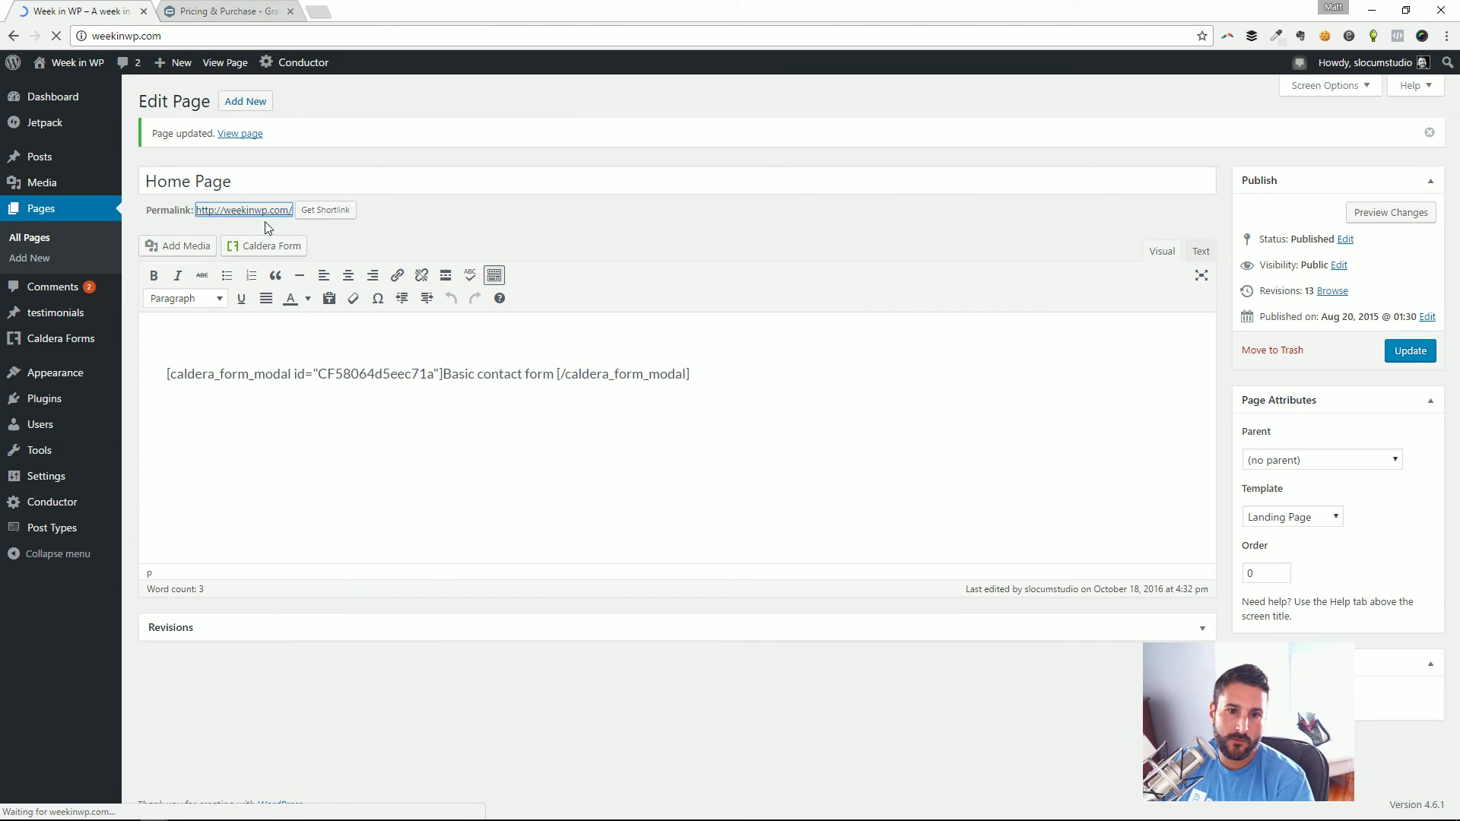
{"action": "left_click", "coordinate": [568, 418]}
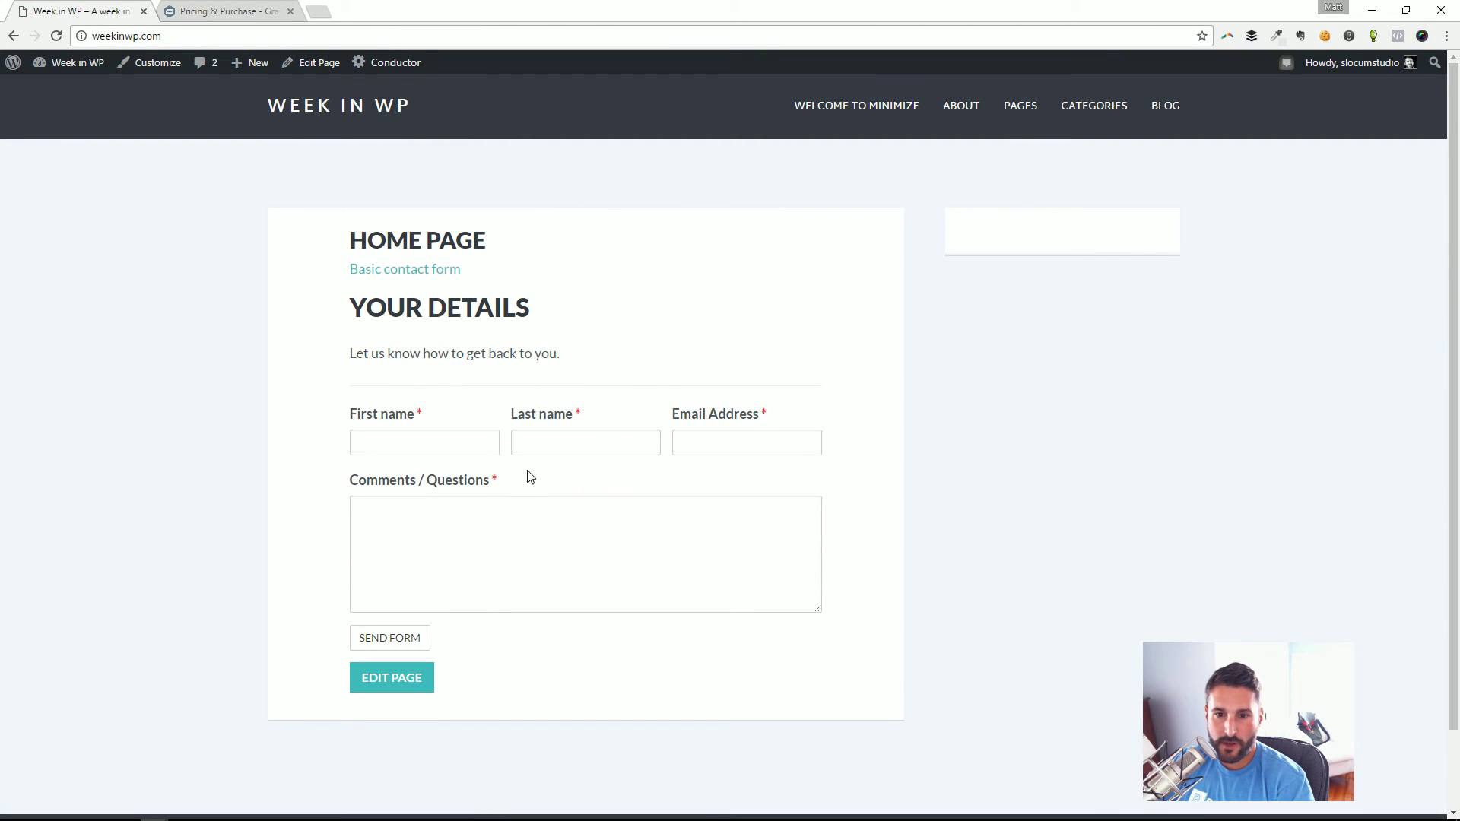
{"action": "left_click", "coordinate": [607, 554]}
{"action": "left_click", "coordinate": [741, 444]}
{"action": "left_click", "coordinate": [596, 447]}
{"action": "left_click", "coordinate": [465, 439]}
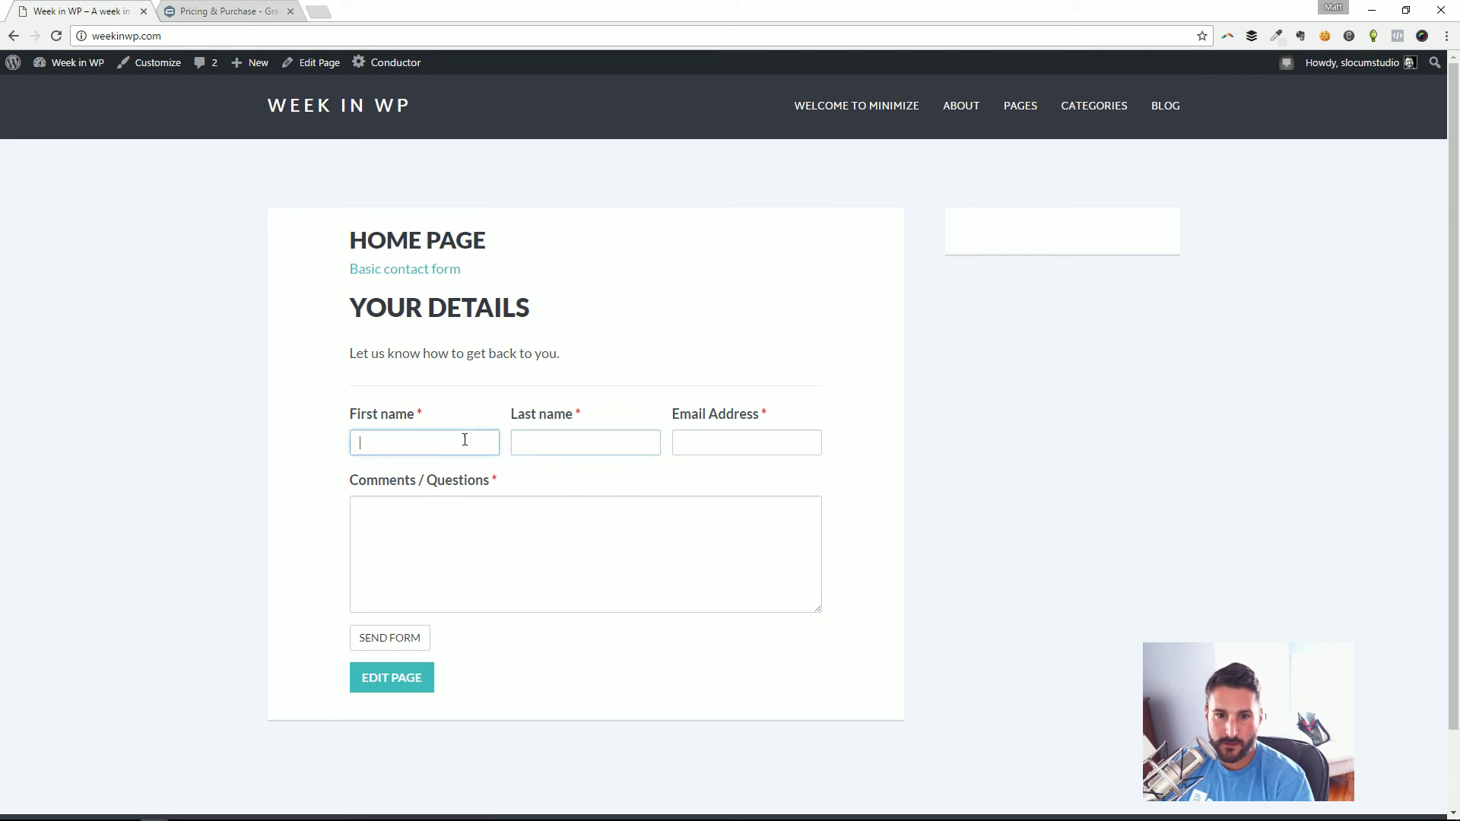
{"action": "left_click", "coordinate": [546, 547]}
{"action": "left_click", "coordinate": [636, 441]}
{"action": "left_click", "coordinate": [779, 441]}
{"action": "left_click", "coordinate": [541, 519]}
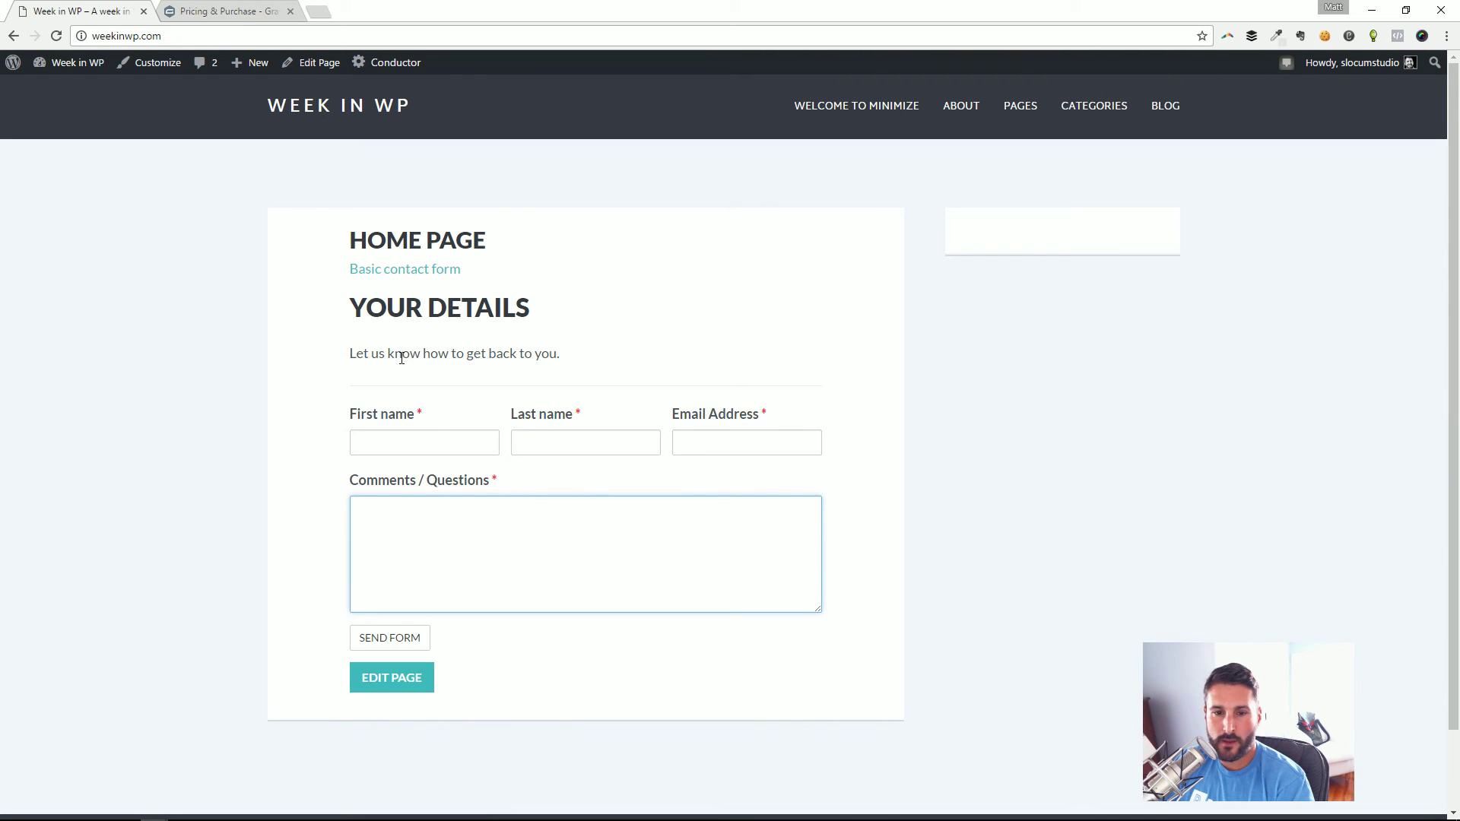
- Open the Basic contact form popup link, try its First name field, then close it
{"action": "left_click", "coordinate": [386, 276]}
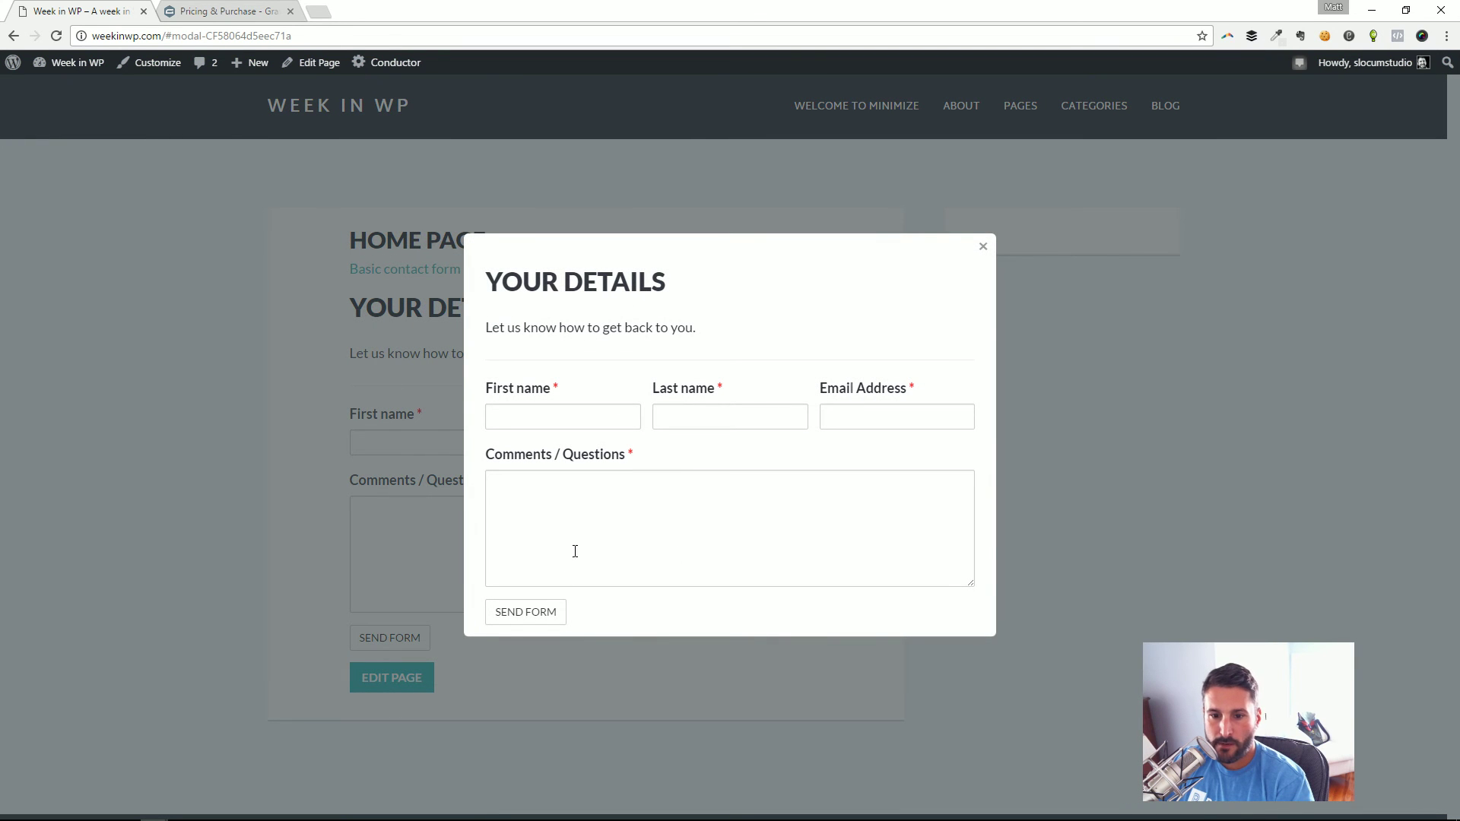
{"action": "left_click", "coordinate": [553, 398]}
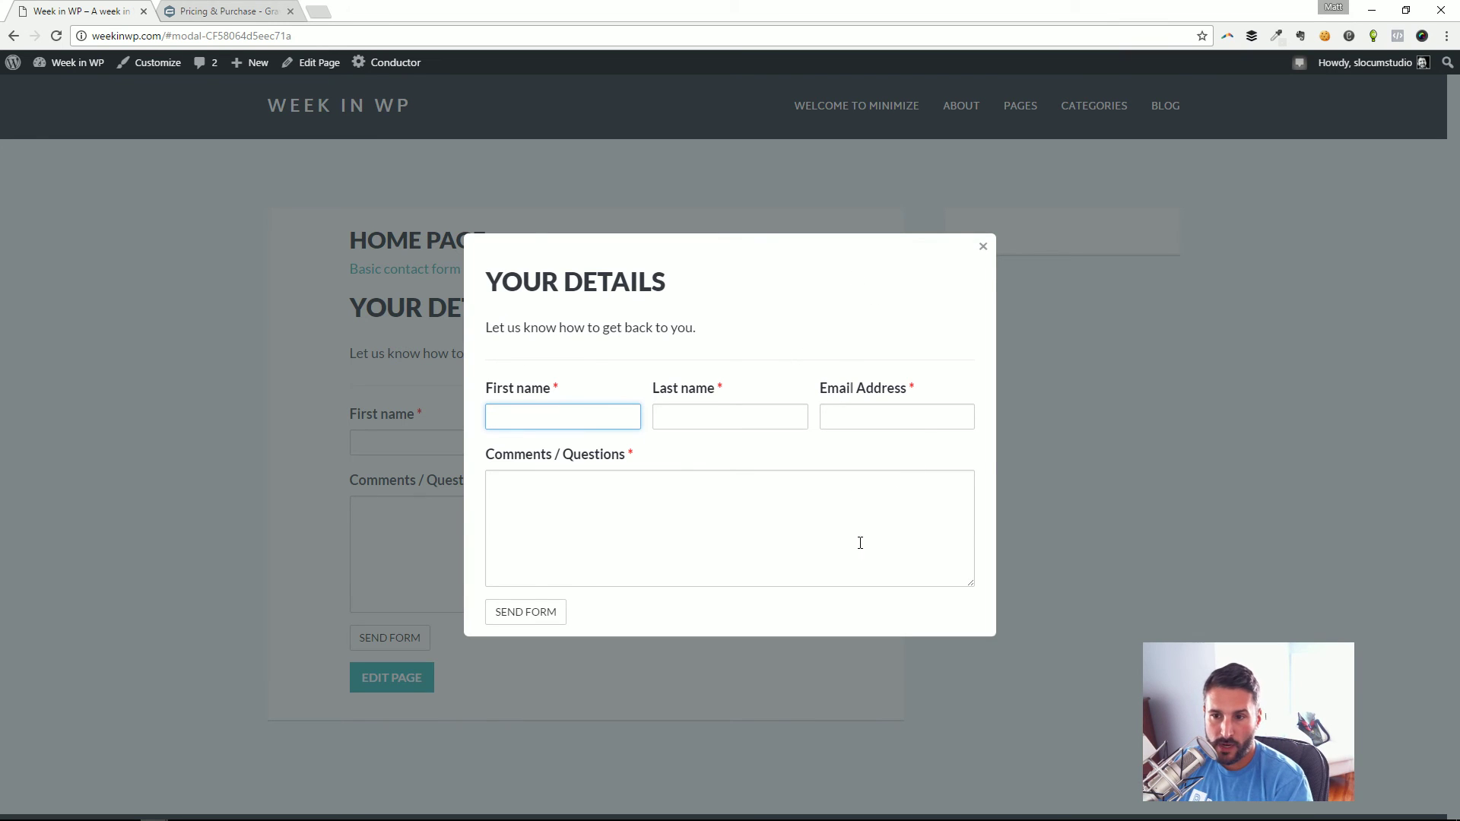
{"action": "left_click", "coordinate": [983, 246]}
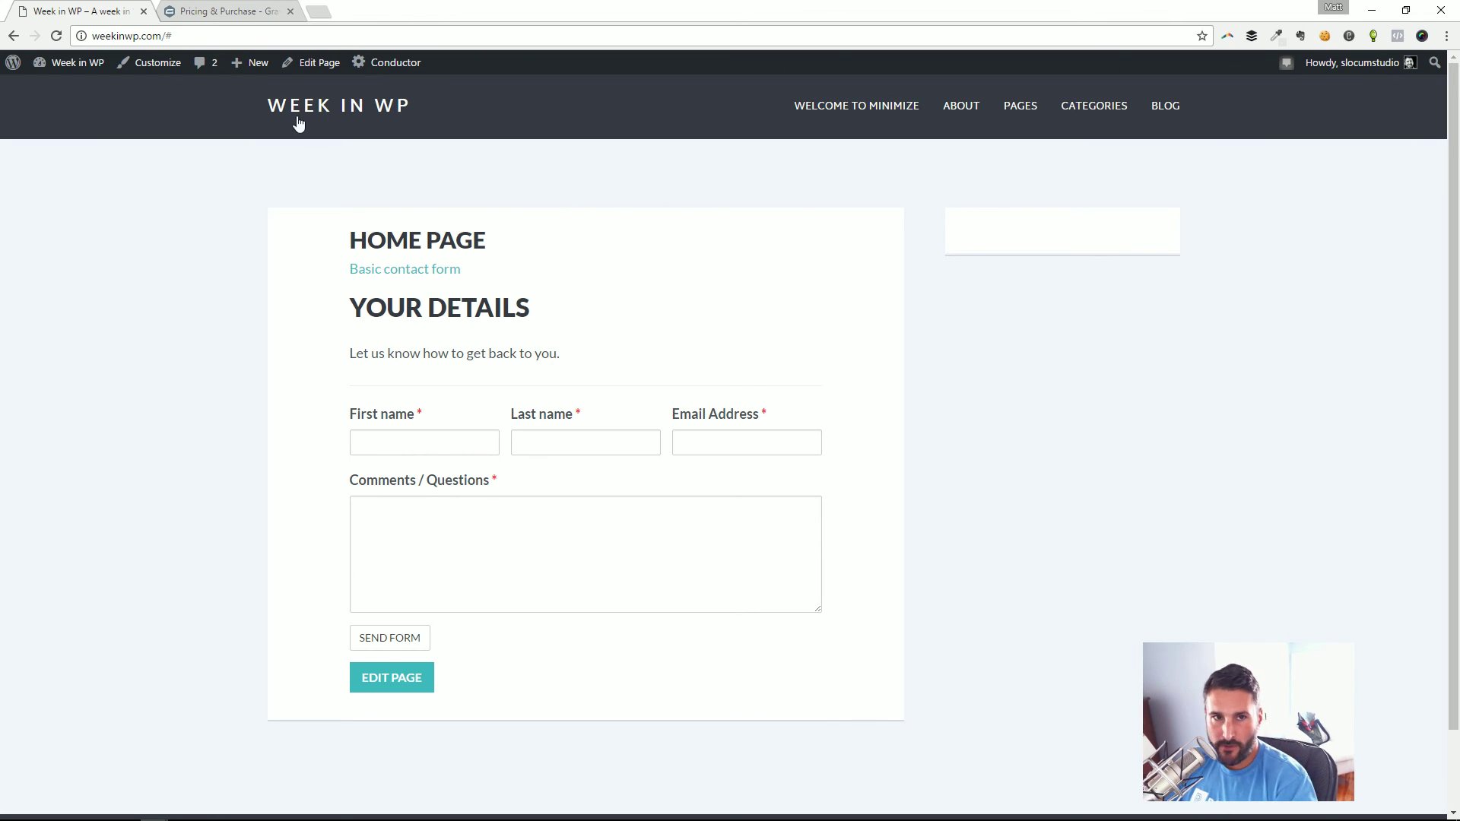
- Close the Gravity Forms pricing tab and return via the Dashboard to the Caldera Forms list
{"action": "left_click", "coordinate": [220, 12]}
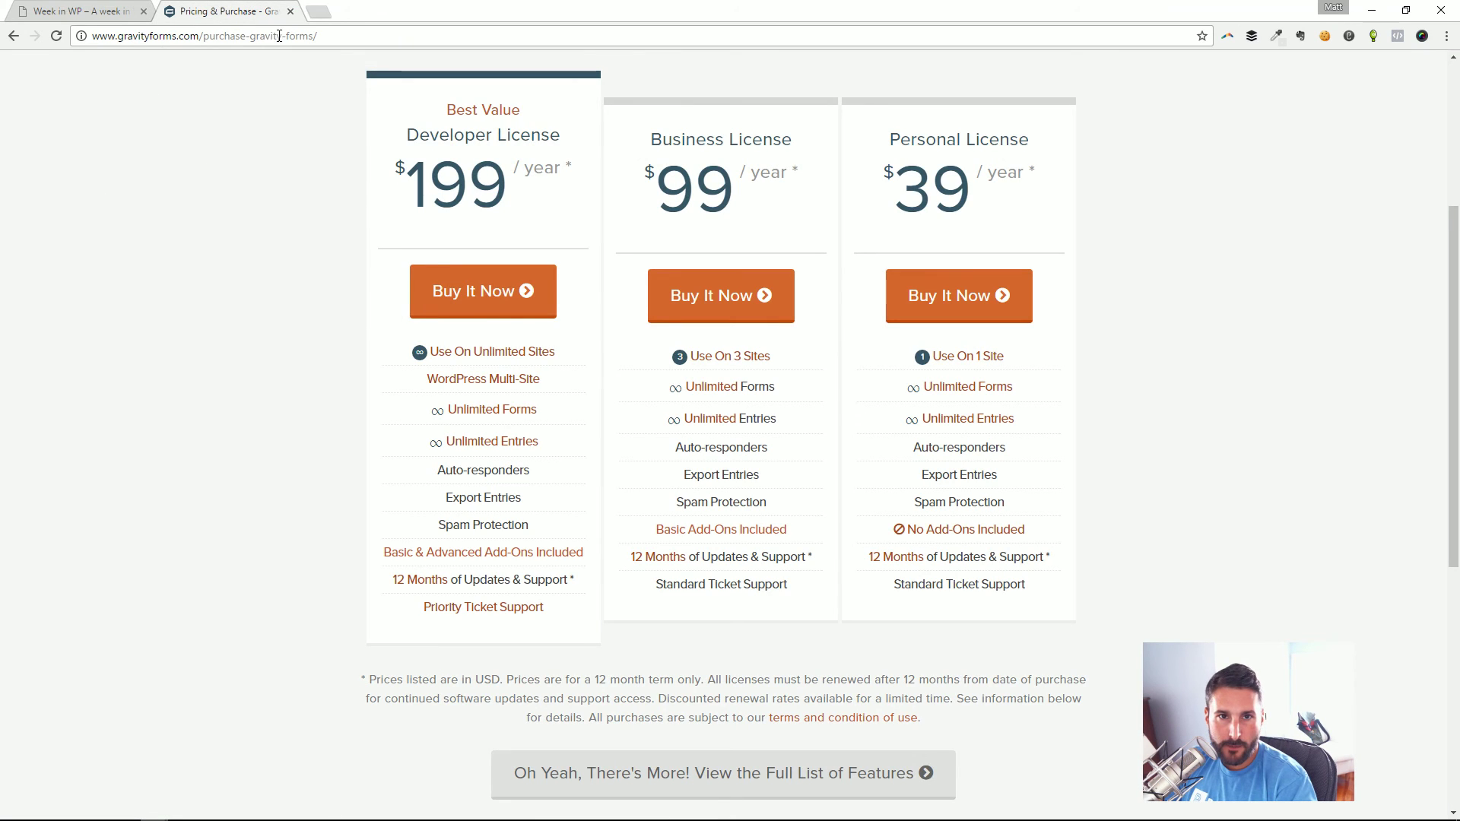
{"action": "left_click", "coordinate": [291, 11]}
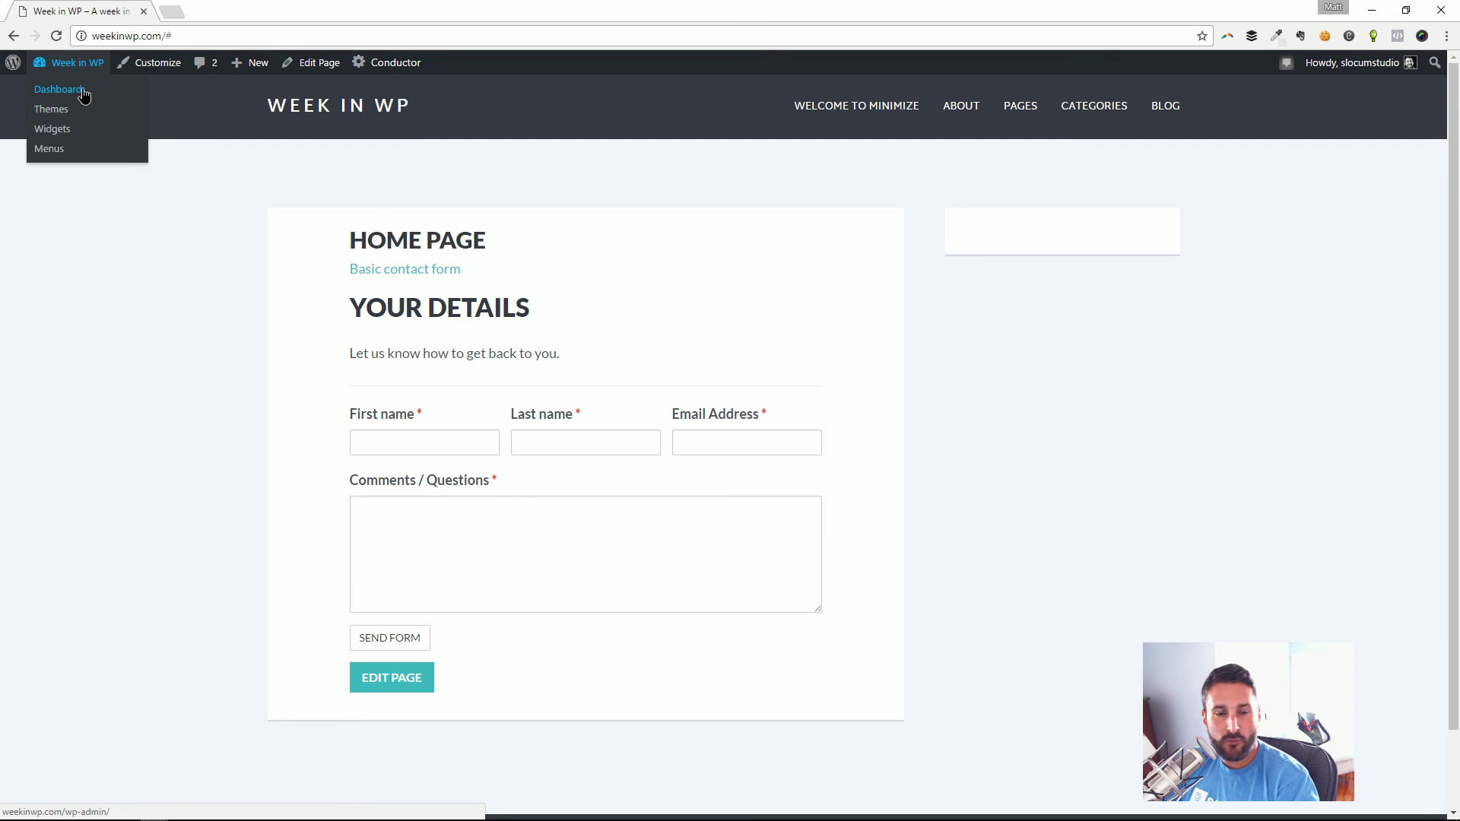
{"action": "left_click", "coordinate": [60, 90]}
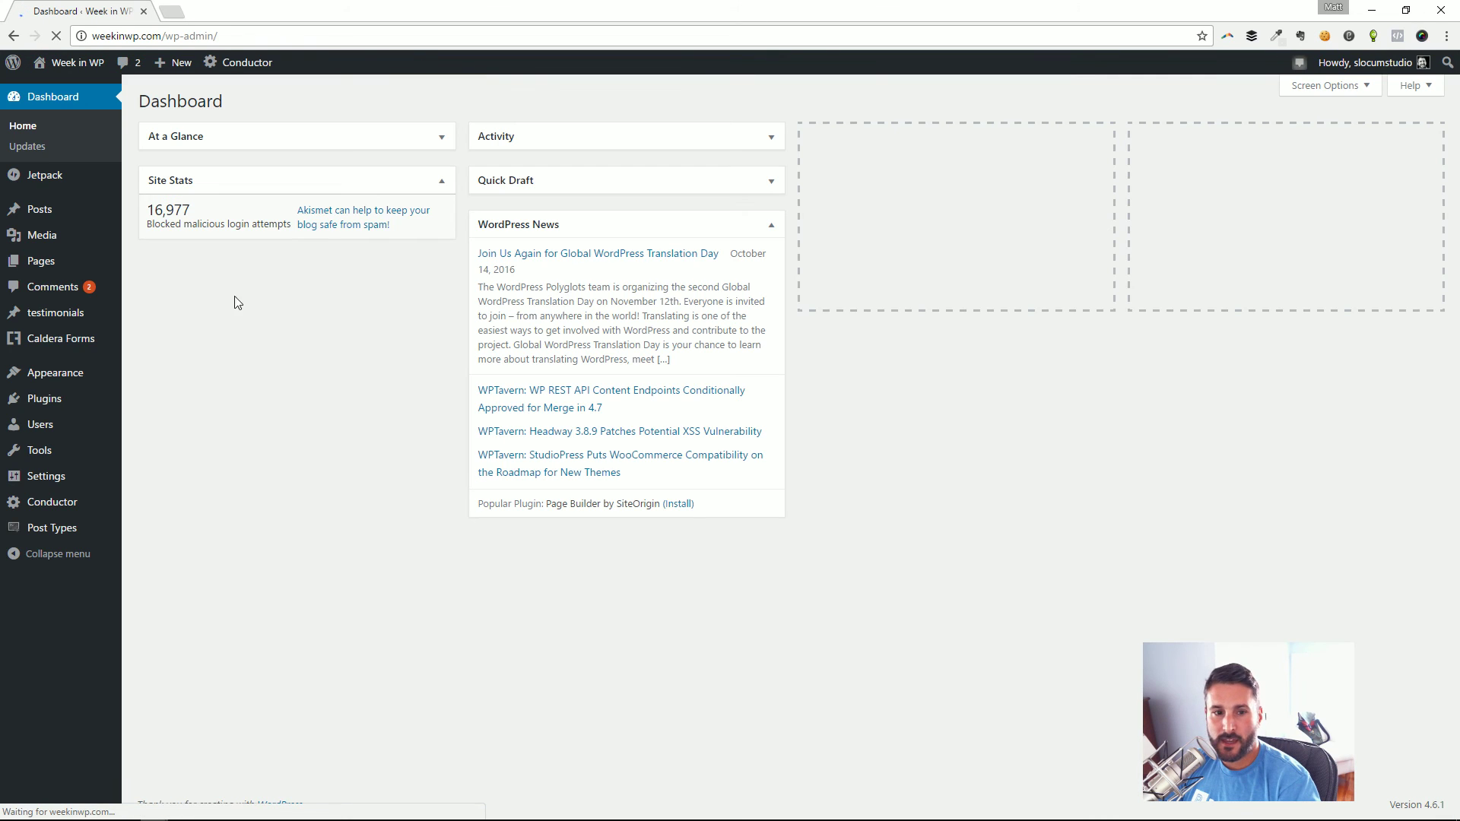
{"action": "mouse_move", "coordinate": [58, 337]}
{"action": "left_click", "coordinate": [160, 343]}
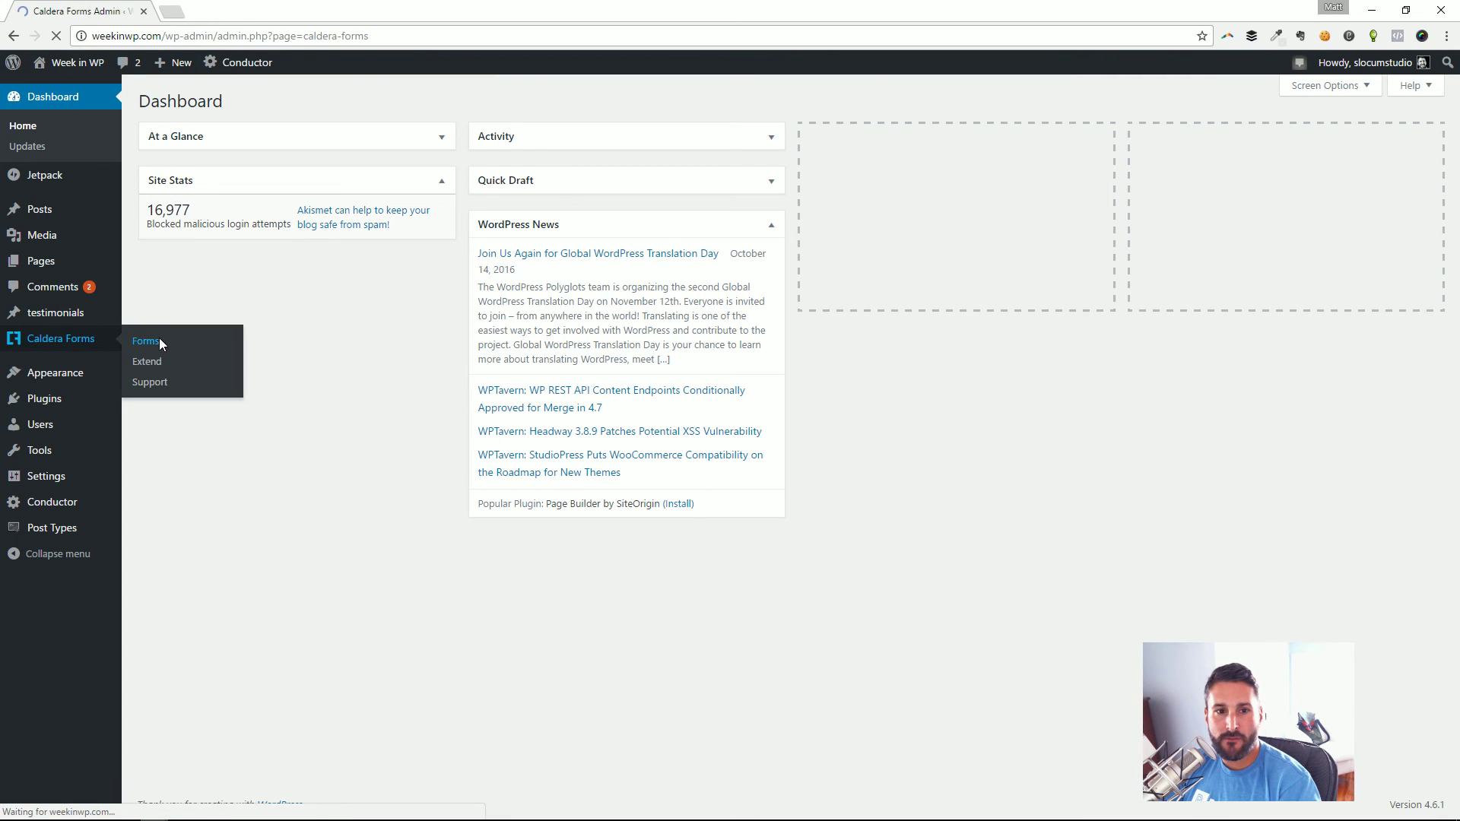
{"action": "mouse_move", "coordinate": [280, 213]}
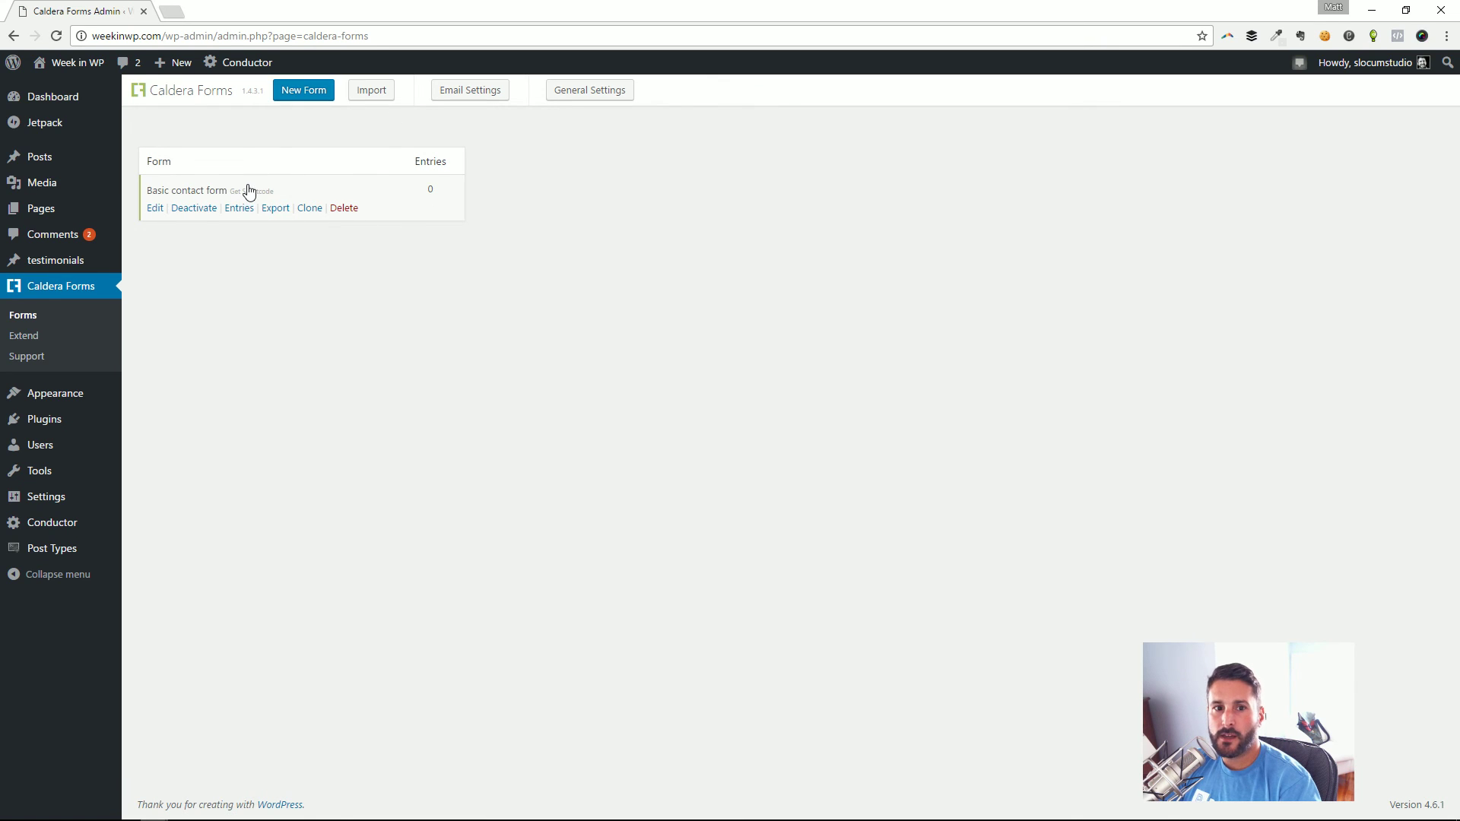
- Edit the Basic contact form and confirm its Your Details header stays an HTML field
{"action": "left_click", "coordinate": [153, 210]}
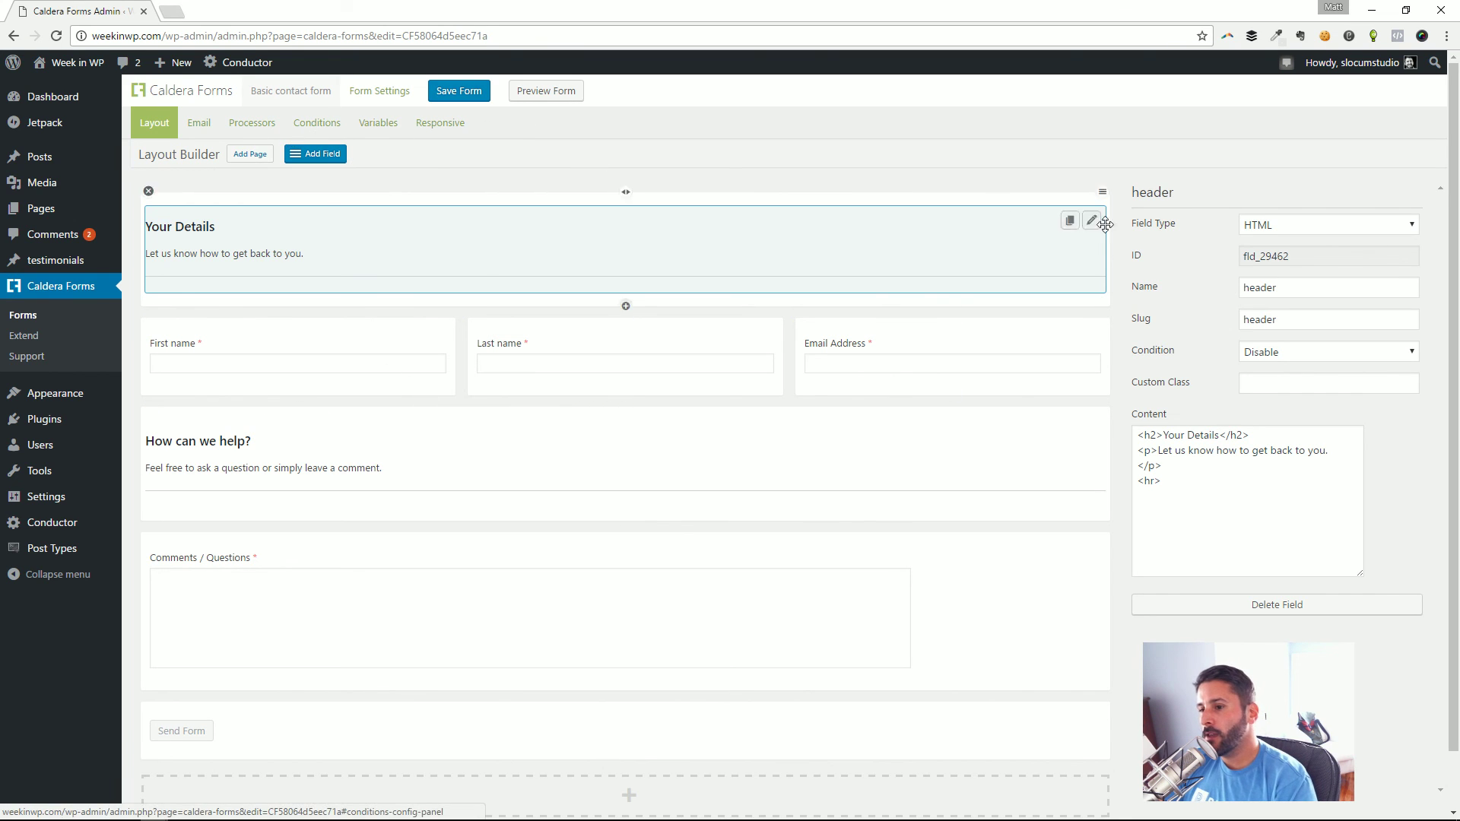
{"action": "left_click", "coordinate": [1308, 225]}
{"action": "left_click", "coordinate": [1183, 263]}
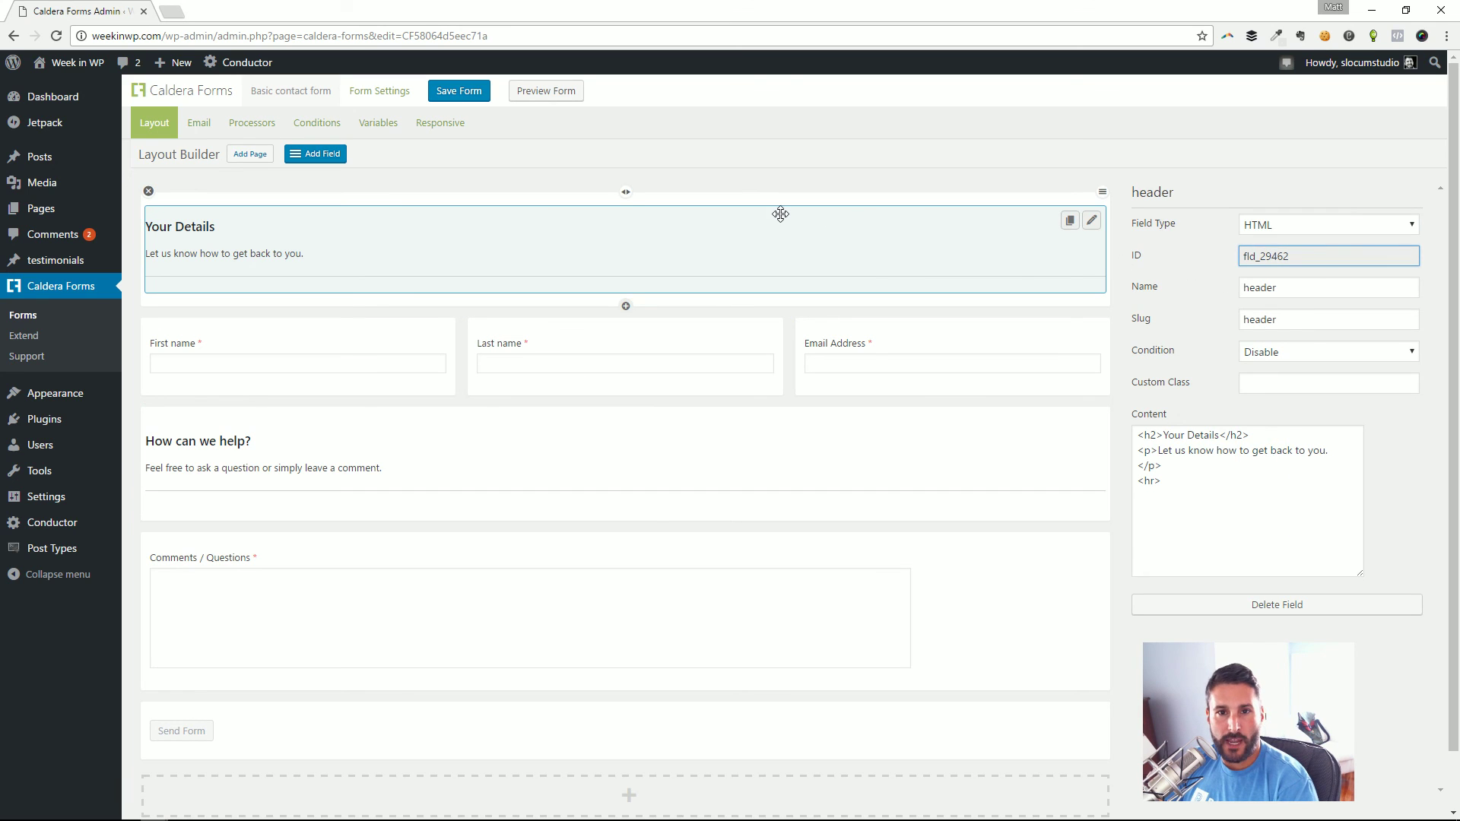
{"action": "left_click", "coordinate": [697, 188]}
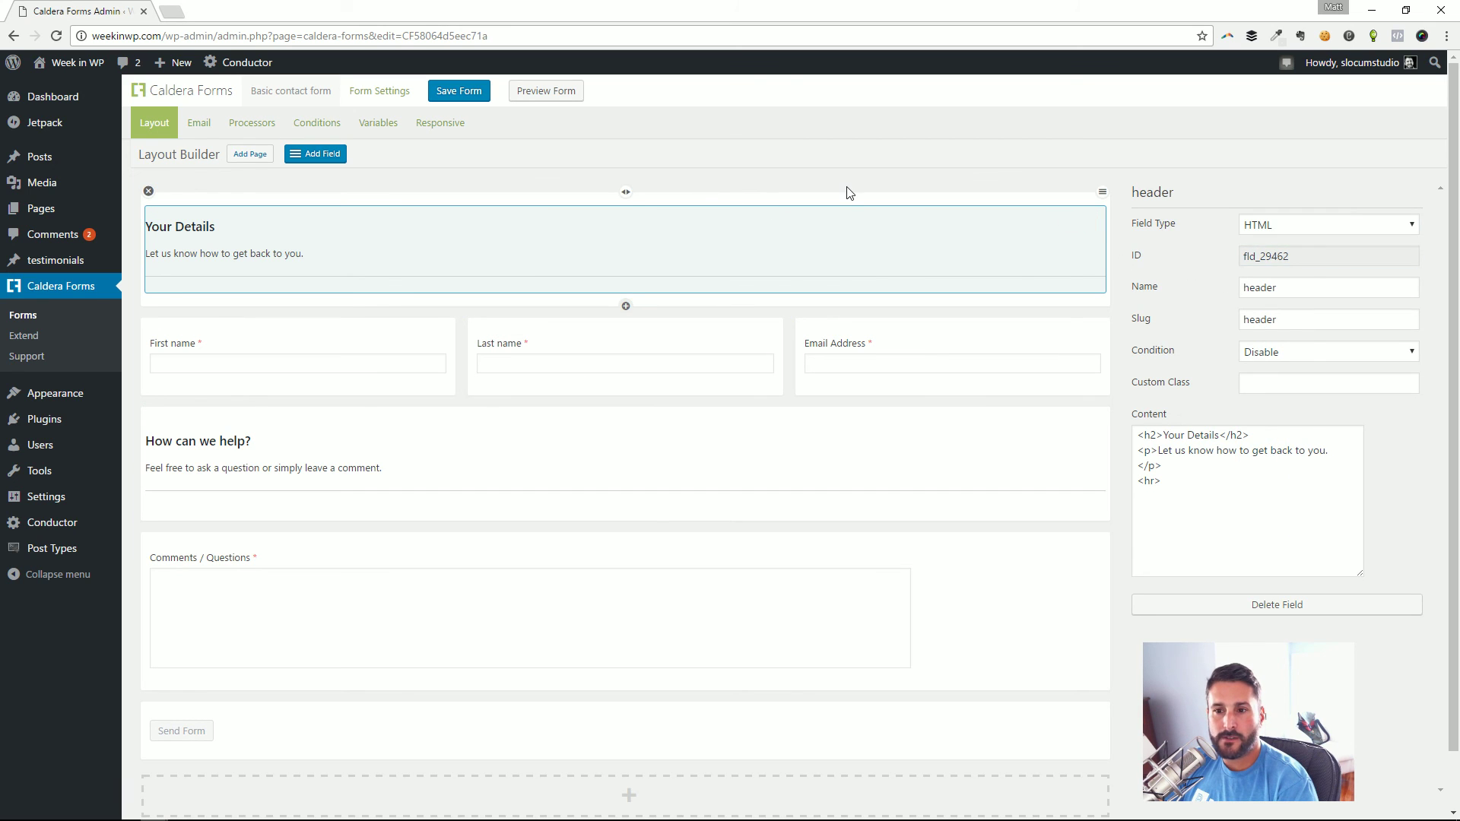